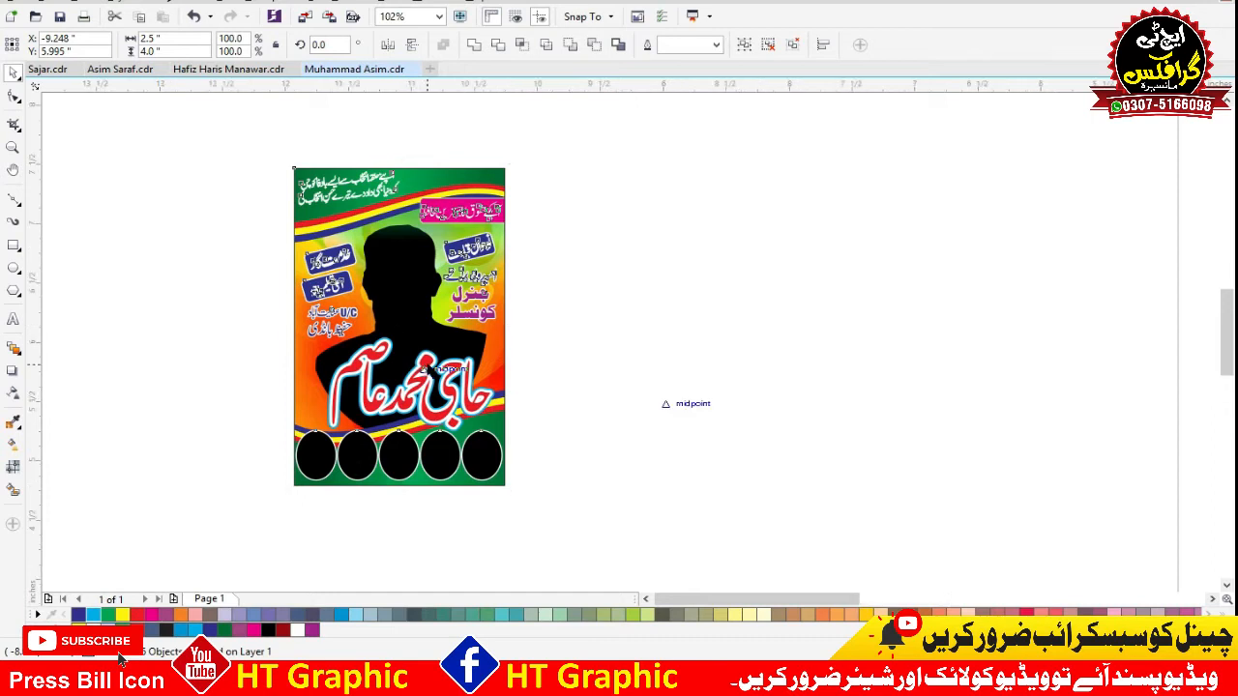
# Select the entire election poster artwork and move it left on the workspace to free up room beside it.
pyautogui.click(913, 327)
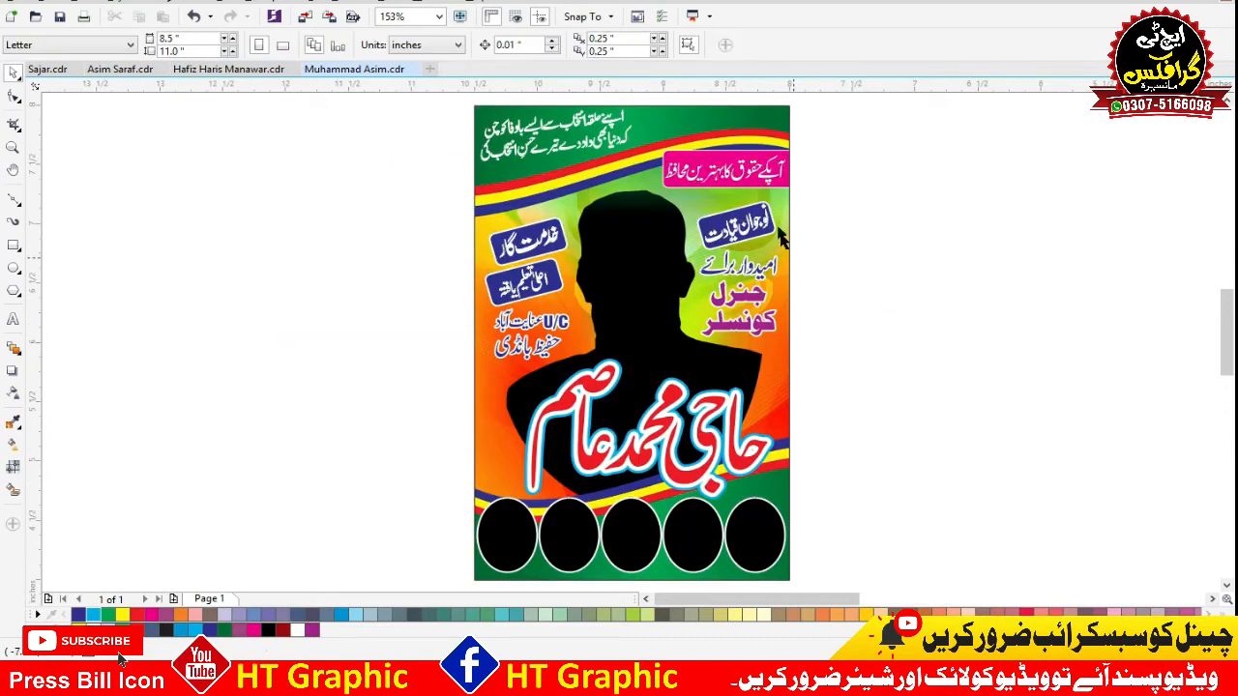
pyautogui.scroll(-2, 791, 205)
pyautogui.moveTo(836, 107); pyautogui.dragTo(522, 426)
pyautogui.moveTo(661, 329); pyautogui.dragTo(417, 320)
pyautogui.click(396, 428)
pyautogui.moveTo(366, 418); pyautogui.dragTo(740, 147)
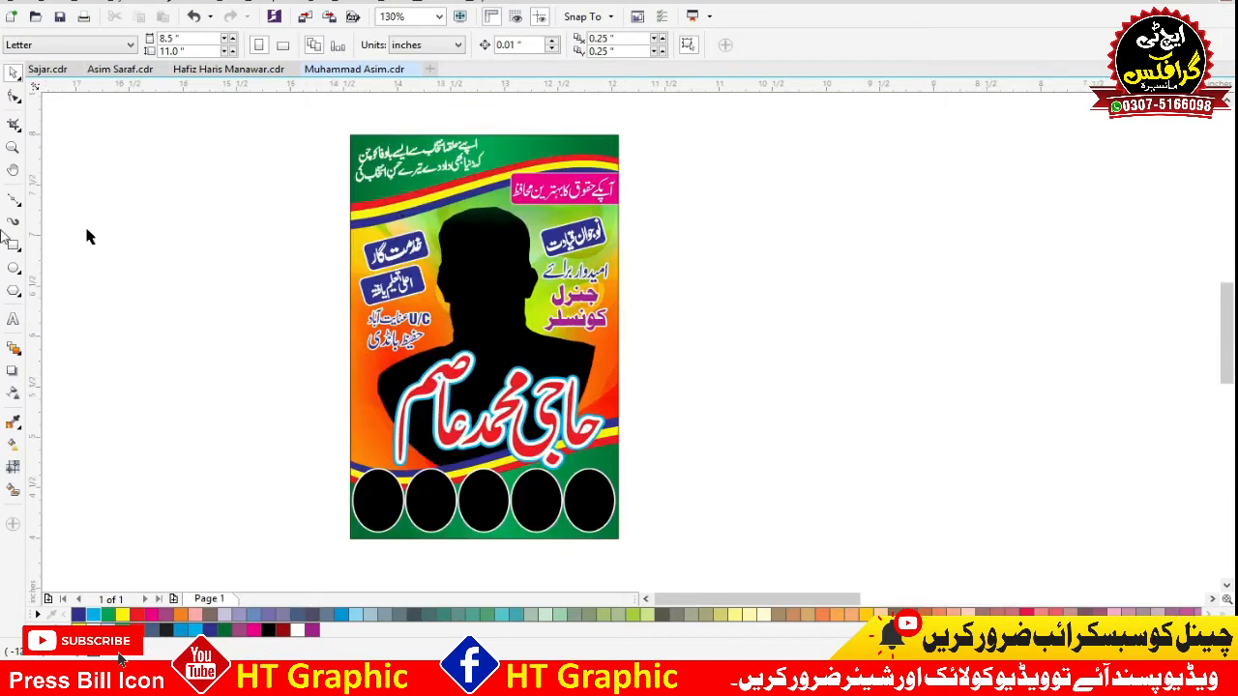
# Group the whole poster artwork and resize it to 2 inches wide by 3 inches high.
pyautogui.click(14, 245)
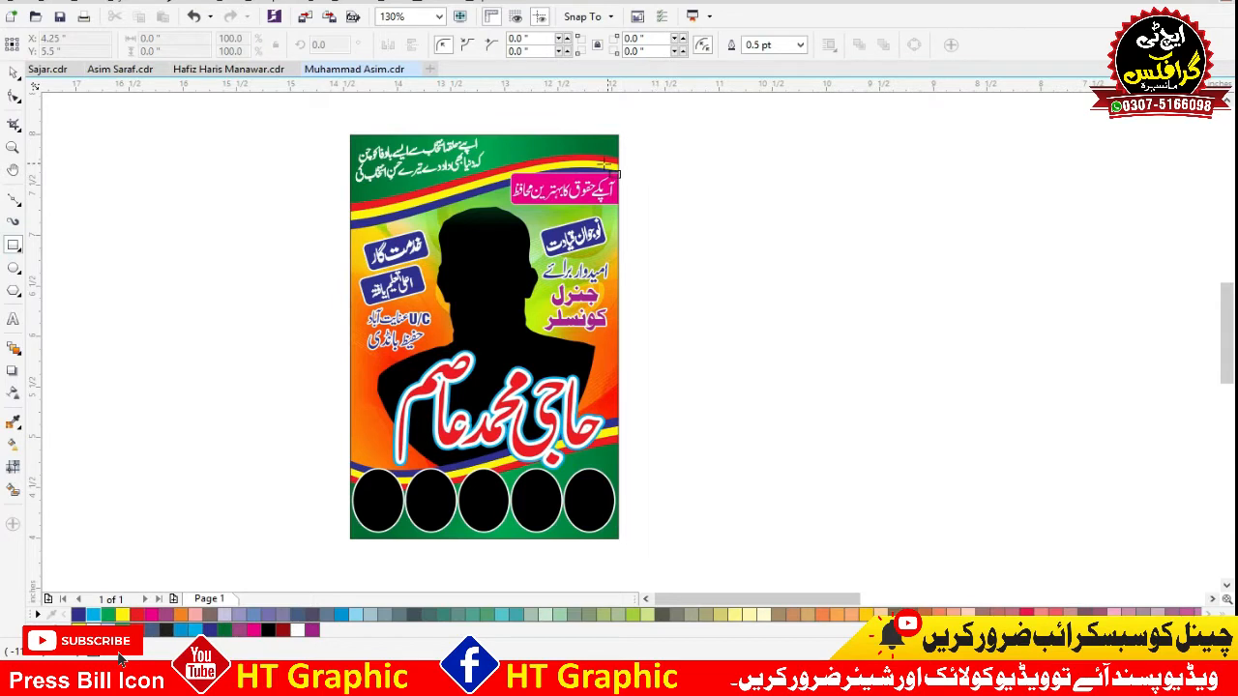
pyautogui.press('space')
pyautogui.moveTo(664, 109); pyautogui.dragTo(237, 568)
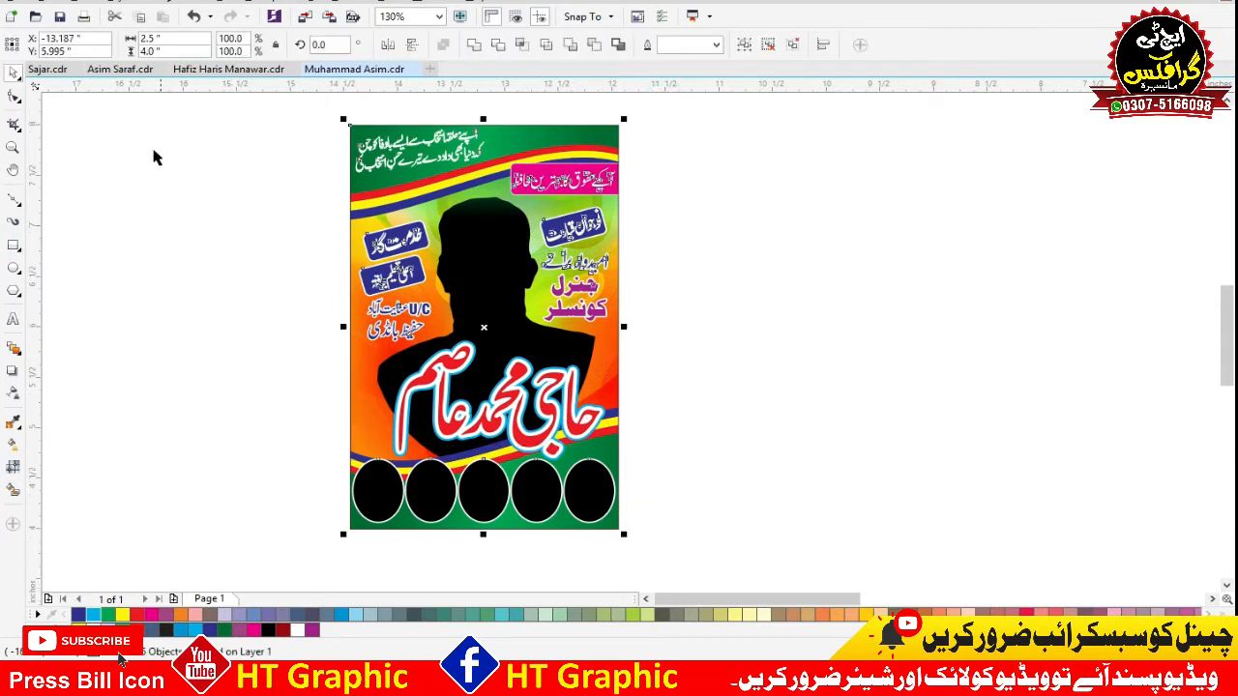
pyautogui.click(171, 38)
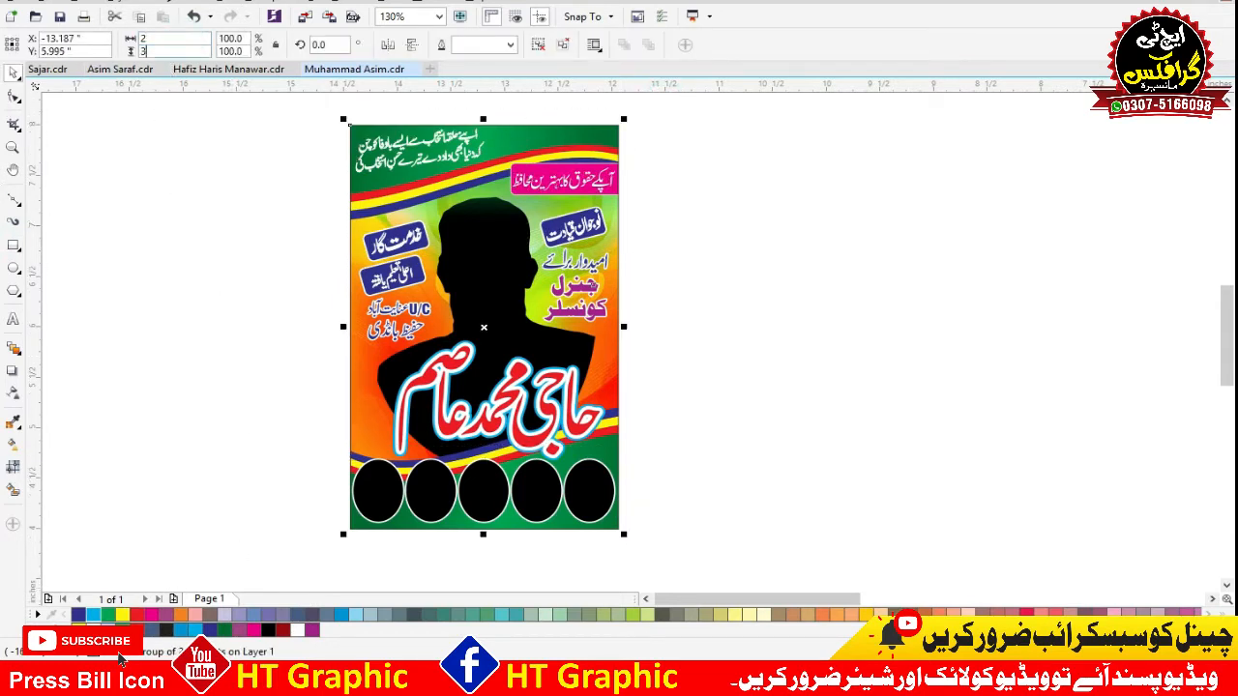
pyautogui.press('Return')
pyautogui.click(91, 165)
# Draw a blank rectangle beside the poster and set its size to 2 by 3 inches.
pyautogui.click(14, 245)
pyautogui.moveTo(727, 175)
pyautogui.mouseDown()
pyautogui.moveTo(801, 318)
pyautogui.moveTo(866, 392)
pyautogui.moveTo(919, 418)
pyautogui.mouseUp()
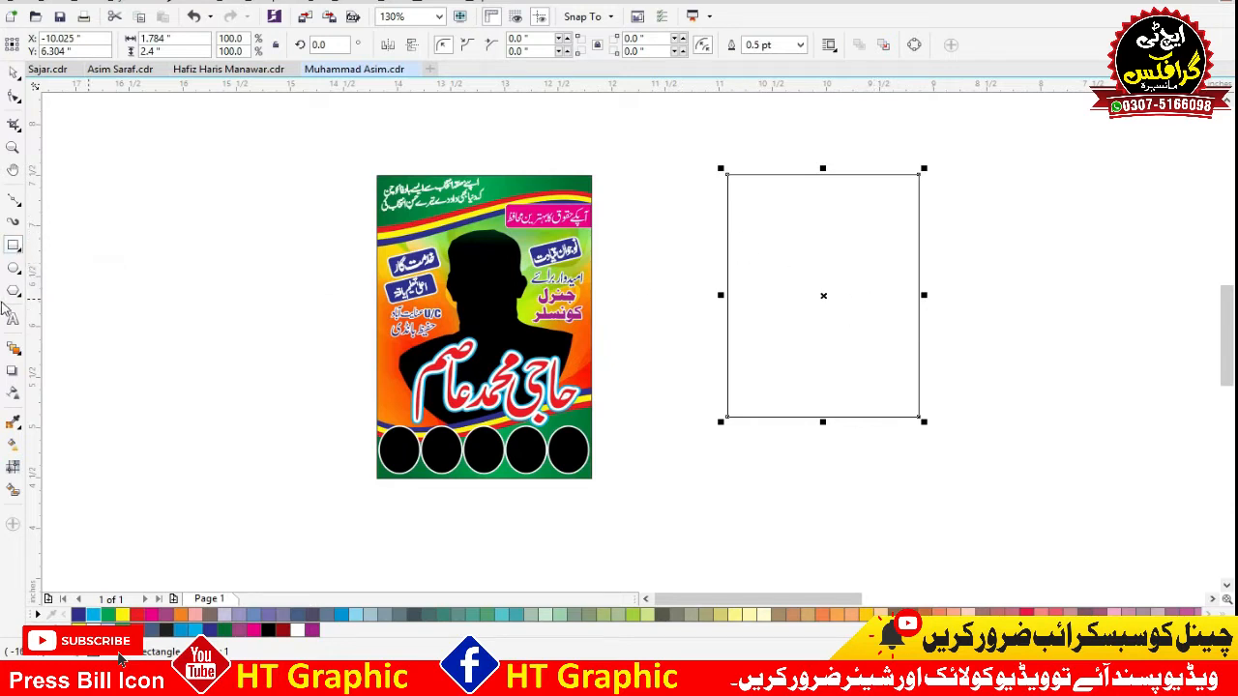
pyautogui.moveTo(192, 35); pyautogui.dragTo(86, 48)
pyautogui.write('2')
pyautogui.click(935, 297)
pyautogui.click(15, 75)
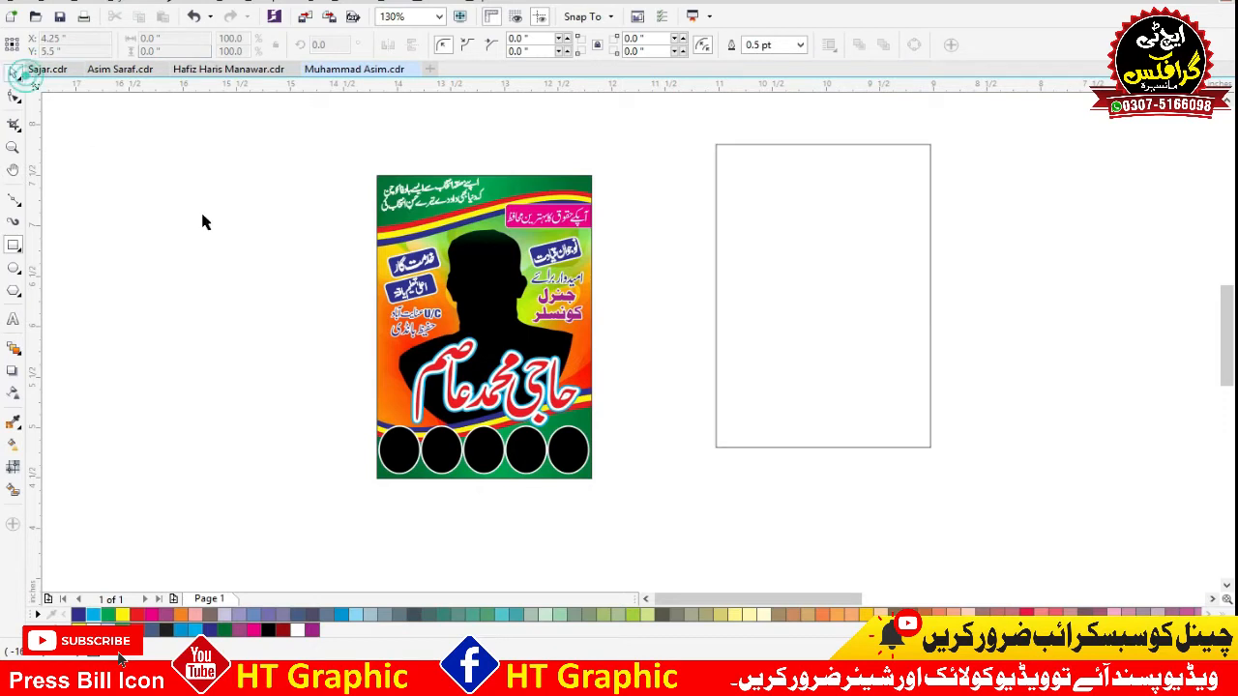
pyautogui.click(263, 281)
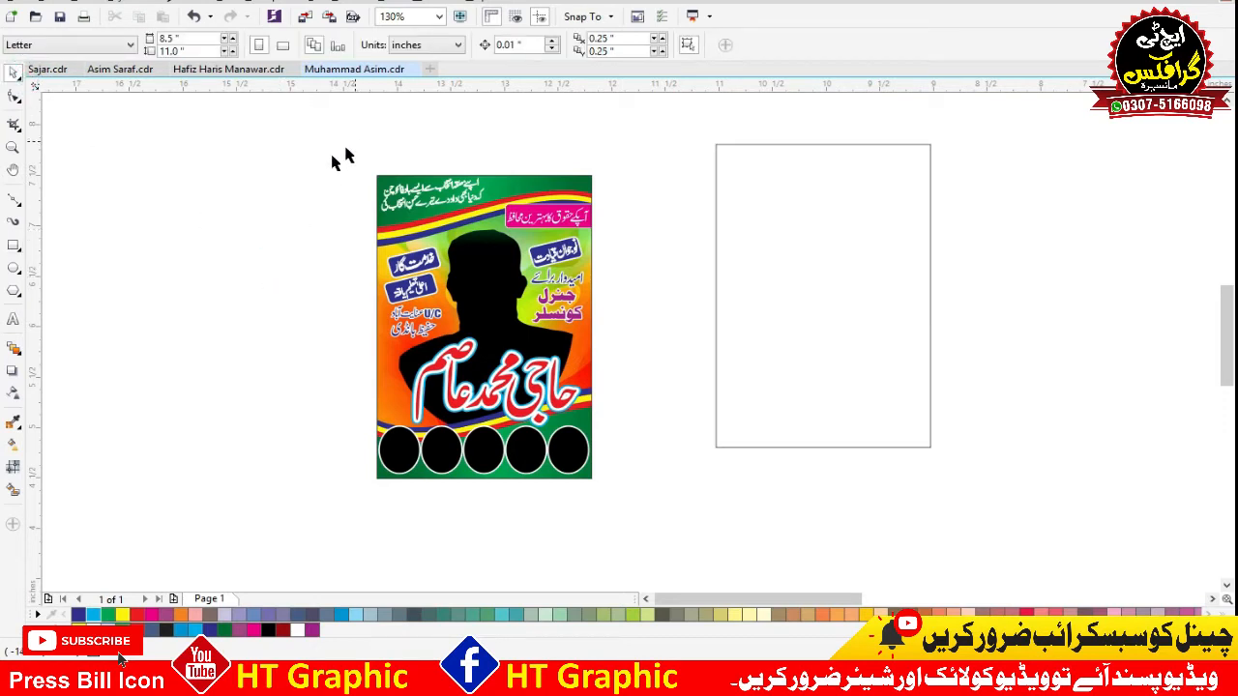
pyautogui.click(229, 186)
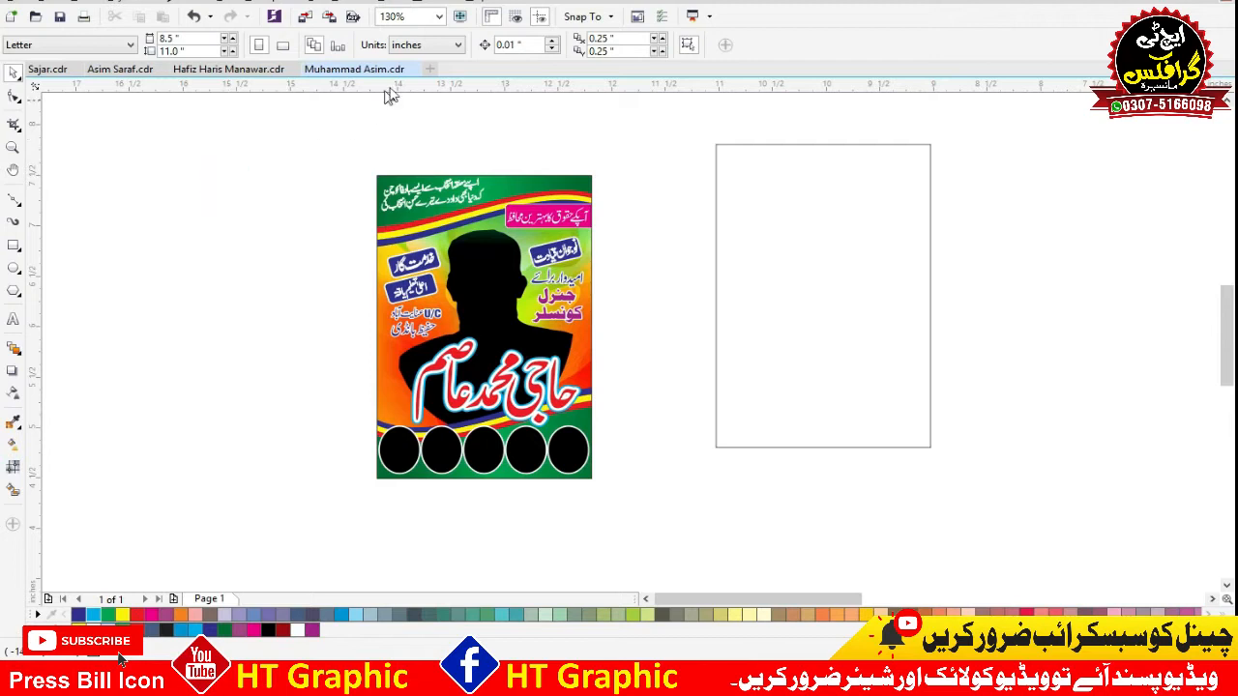
pyautogui.click(233, 184)
pyautogui.click(188, 249)
pyautogui.click(128, 215)
pyautogui.click(423, 44)
pyautogui.click(420, 64)
# Delete the blank rectangle beside the poster.
pyautogui.click(786, 213)
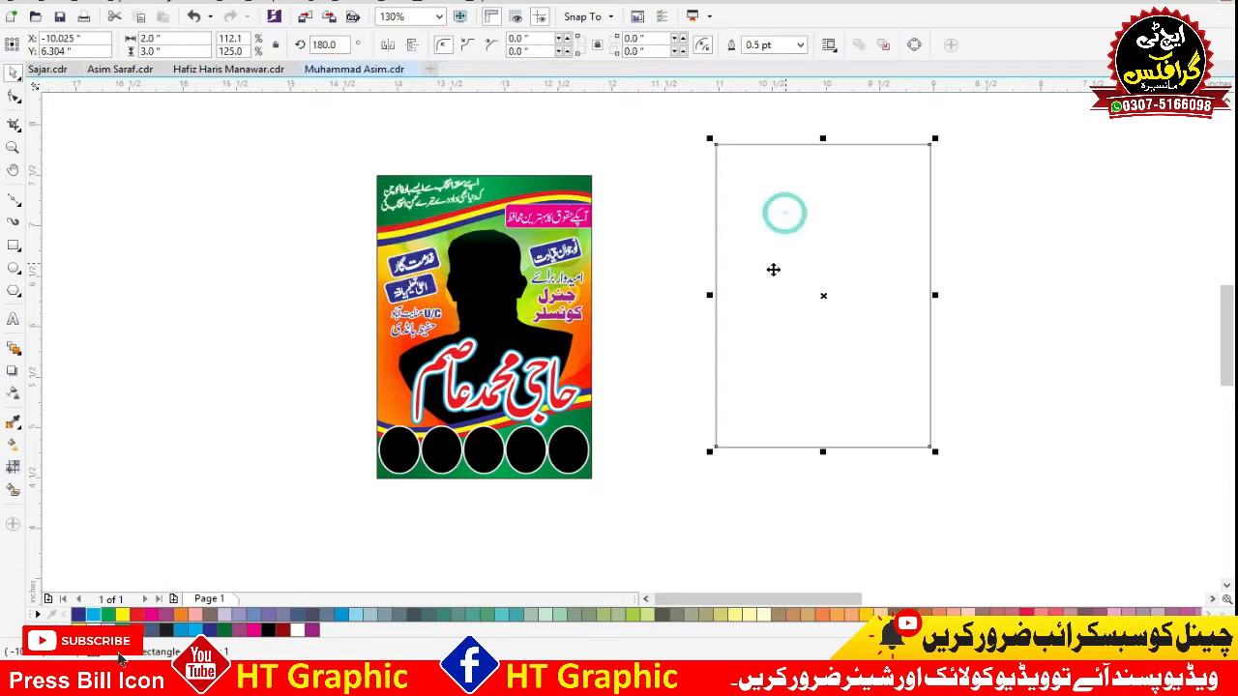
pyautogui.press('Delete')
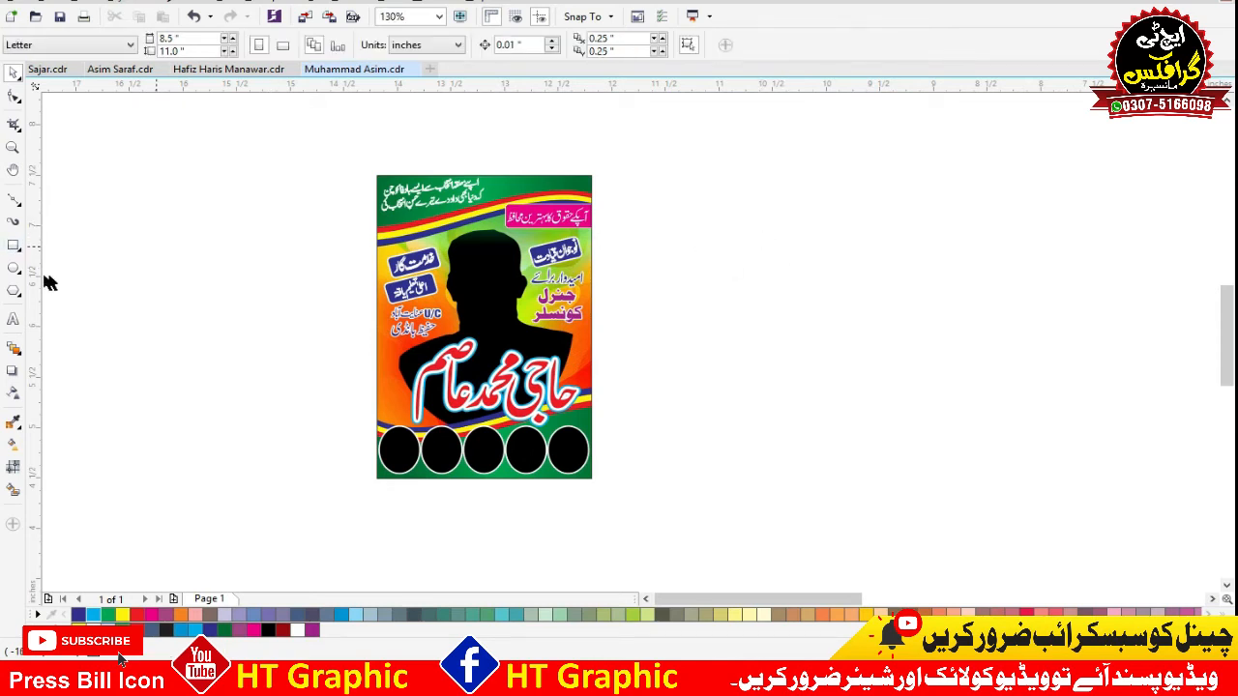
# Draw a new blank rectangle beside the poster, sized 2 inches wide by 3 inches high.
pyautogui.click(11, 246)
pyautogui.moveTo(756, 177); pyautogui.dragTo(896, 364)
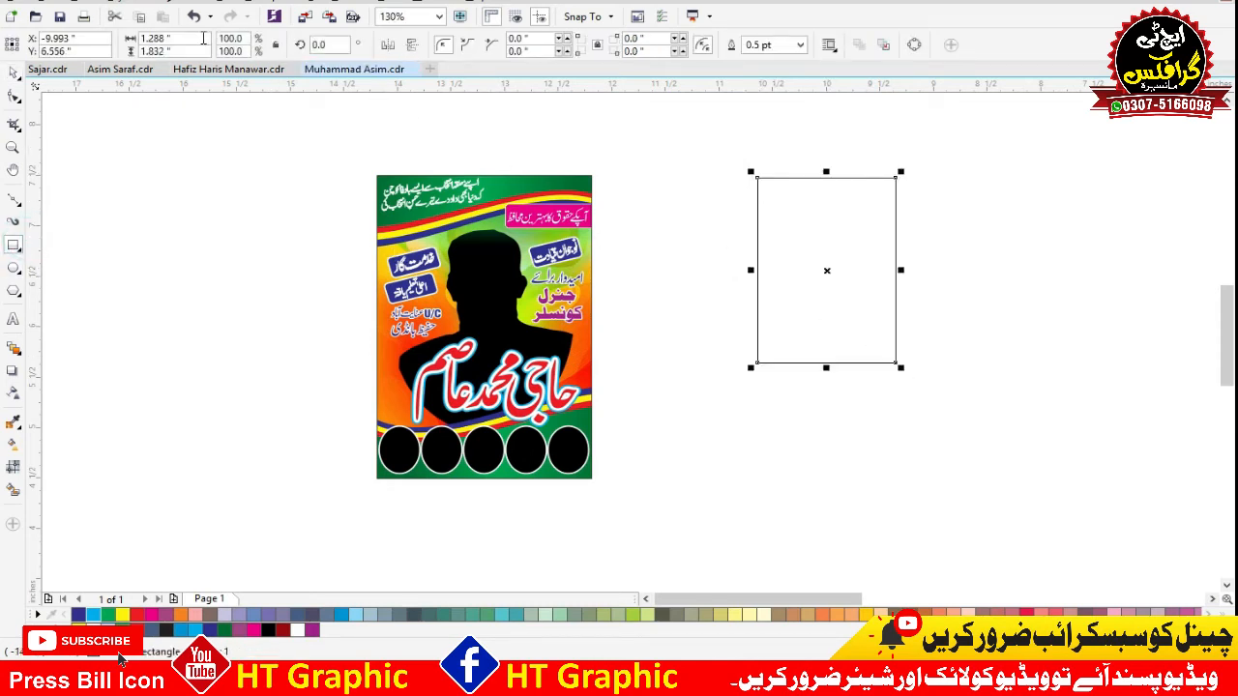
pyautogui.write('2')
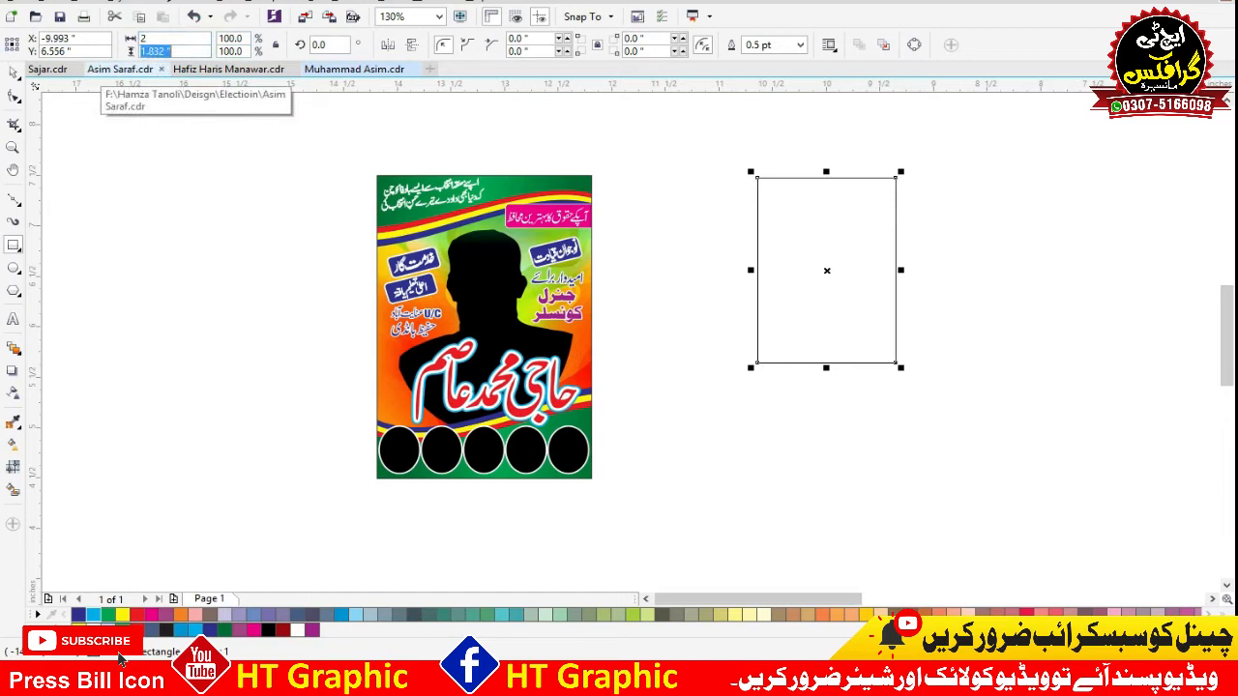
pyautogui.press('Return')
pyautogui.press('space')
pyautogui.click(1061, 276)
# Move the blank rectangle slightly down and align its top edge with the top of the poster.
pyautogui.moveTo(866, 278); pyautogui.dragTo(860, 311)
pyautogui.keyDown('shift'); pyautogui.click(580, 186); pyautogui.keyUp('shift')
pyautogui.press('t')
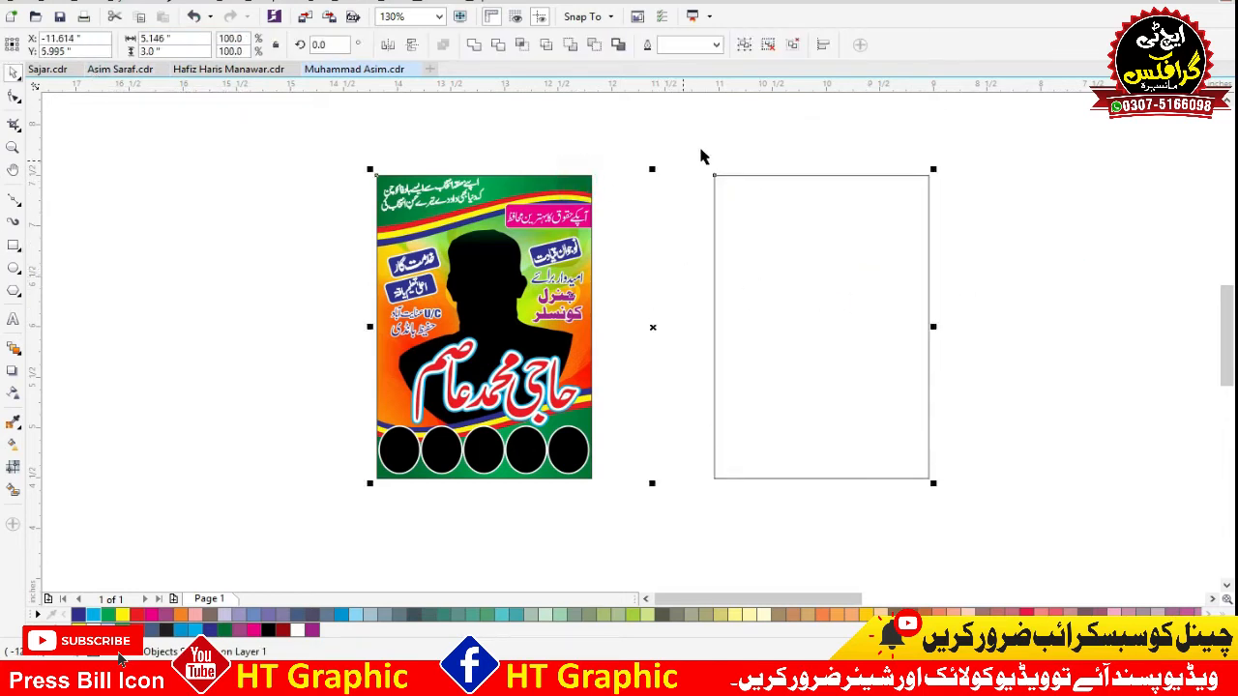
pyautogui.click(704, 145)
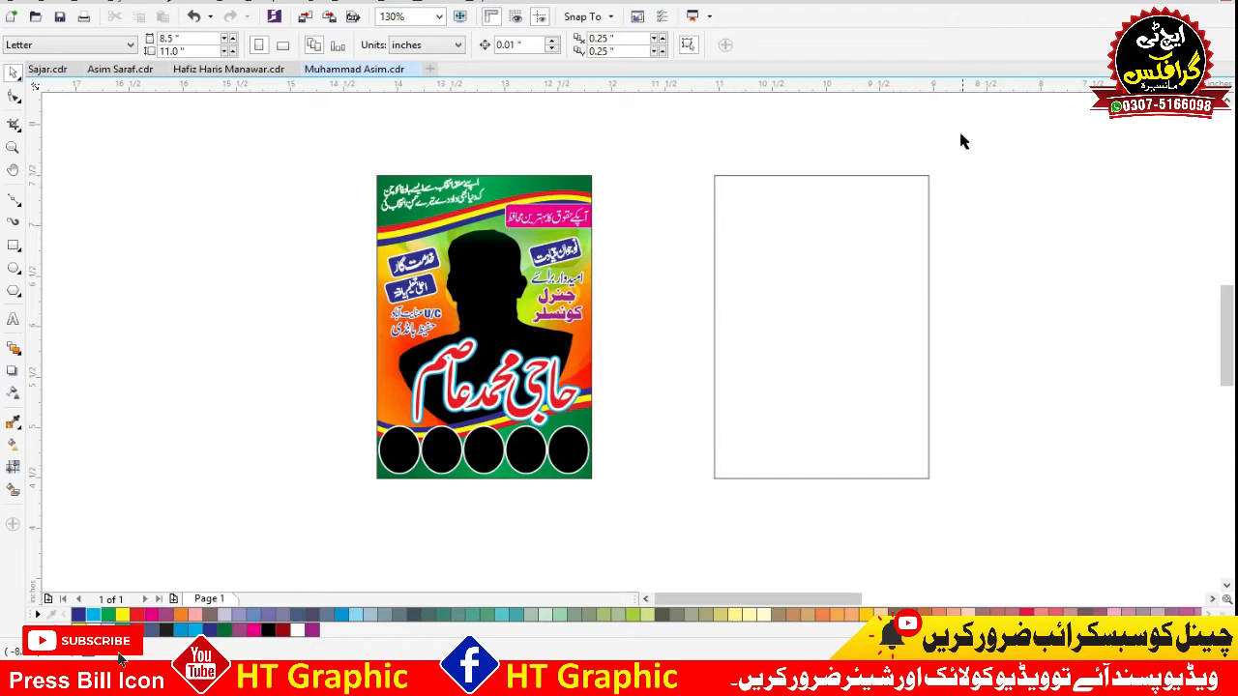
# Draw a rectangle about 2 by 0.51 inches across the poster's green header and convert it to curves for node editing.
pyautogui.moveTo(957, 123); pyautogui.dragTo(362, 359)
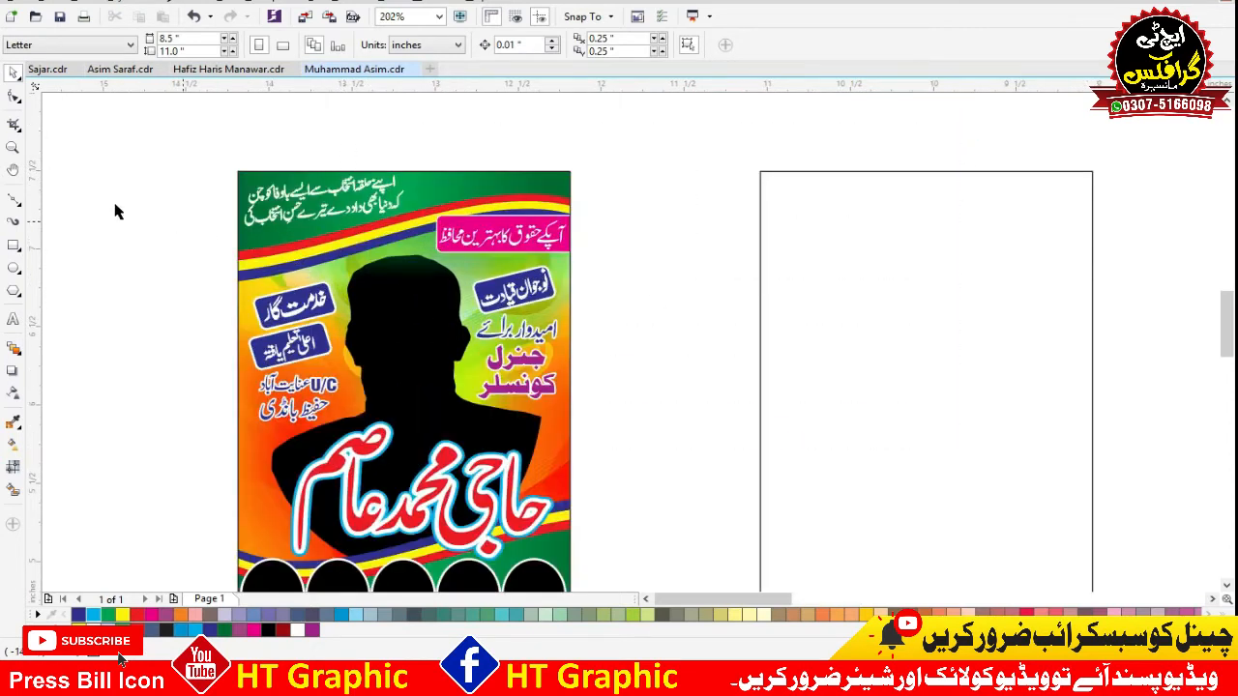
pyautogui.click(13, 245)
pyautogui.moveTo(236, 170); pyautogui.dragTo(568, 260)
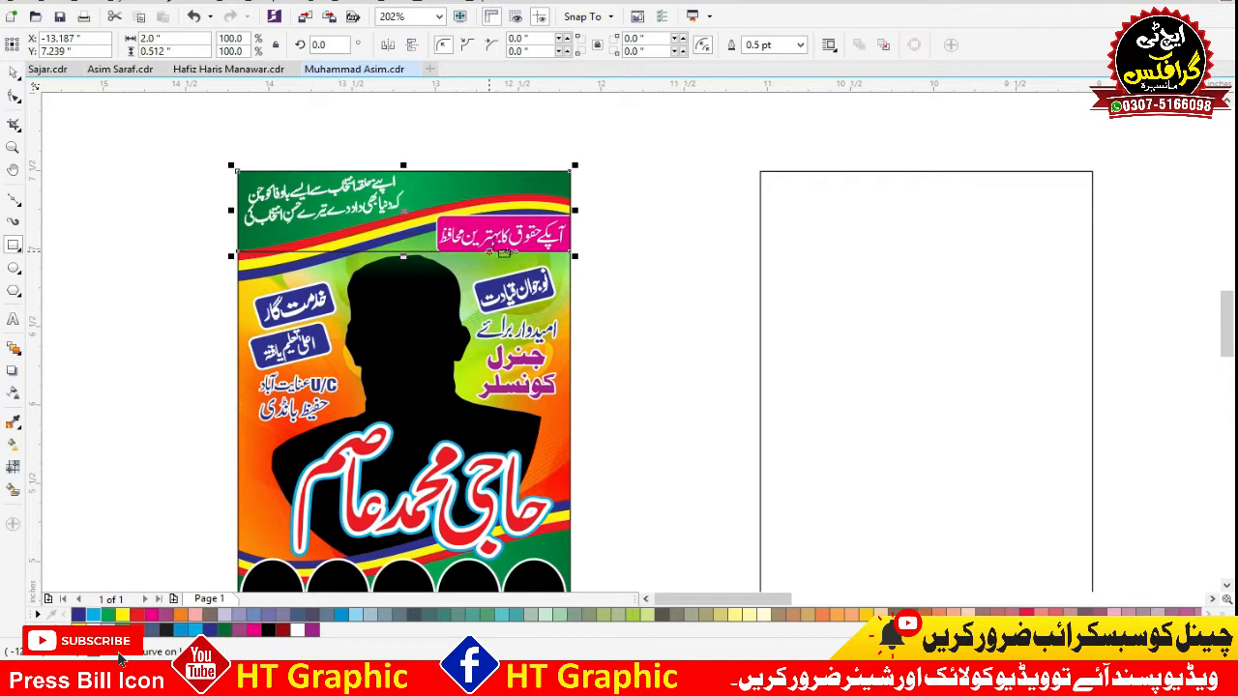
pyautogui.press('F2')
pyautogui.moveTo(592, 126); pyautogui.dragTo(200, 360)
pyautogui.hotkey('ctrl', 'q')
pyautogui.press('F10')
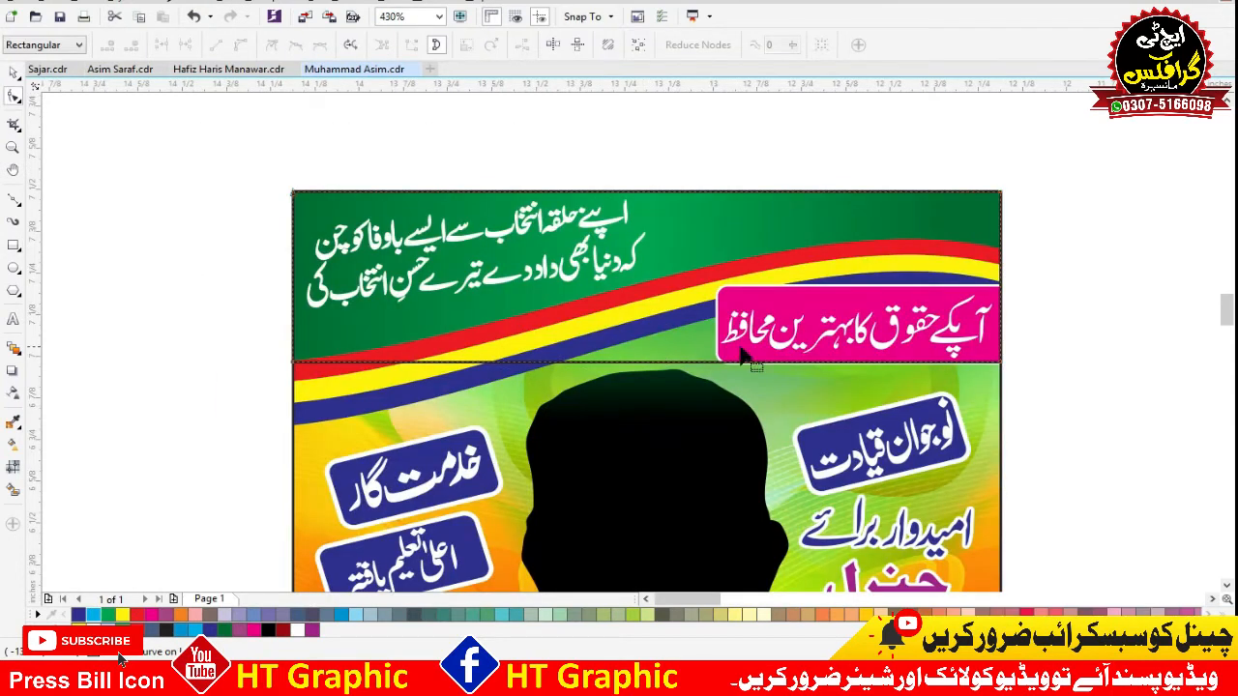
# Try to bend the header rectangle's bottom edge after converting that segment to a curve, and undo it.
pyautogui.rightClick(665, 367)
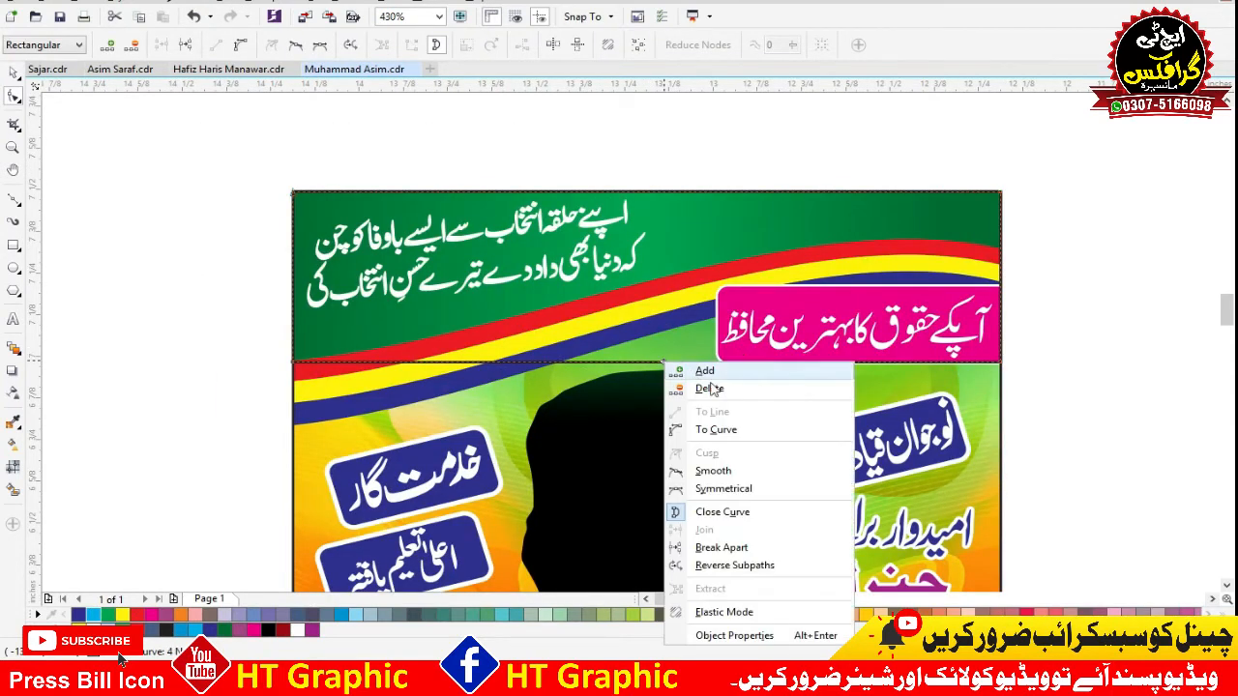
pyautogui.click(714, 428)
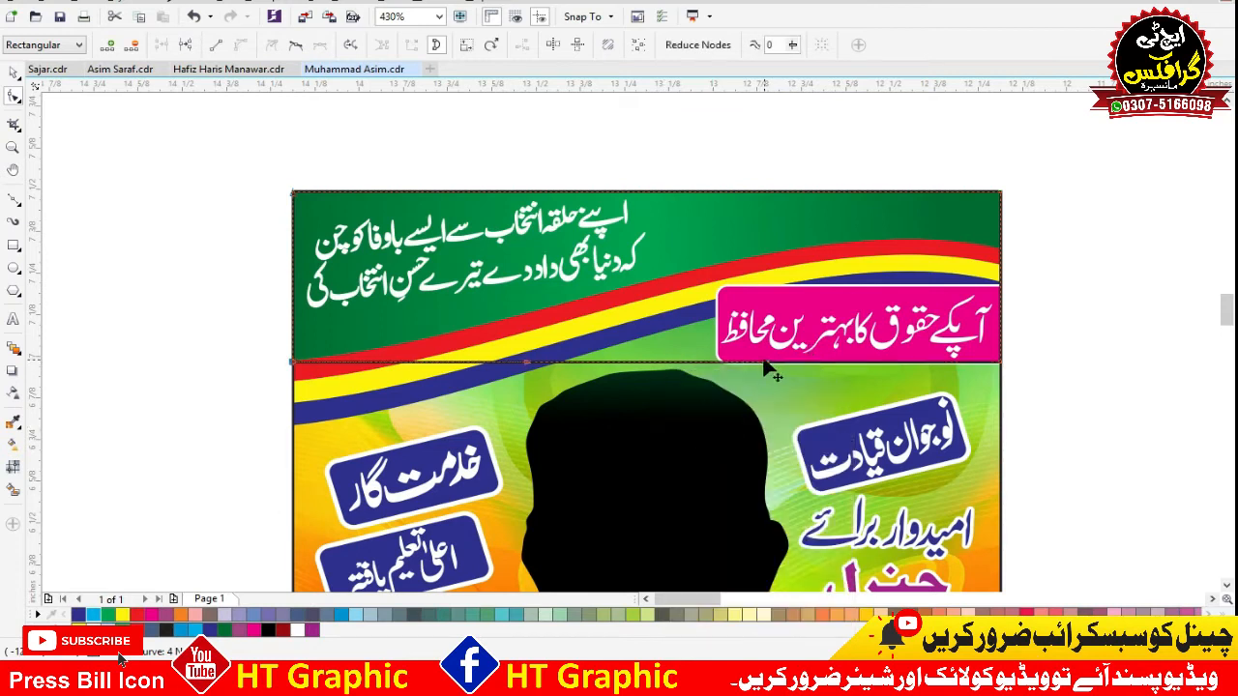
pyautogui.moveTo(764, 372); pyautogui.dragTo(785, 273)
pyautogui.hotkey('ctrl', 'z')
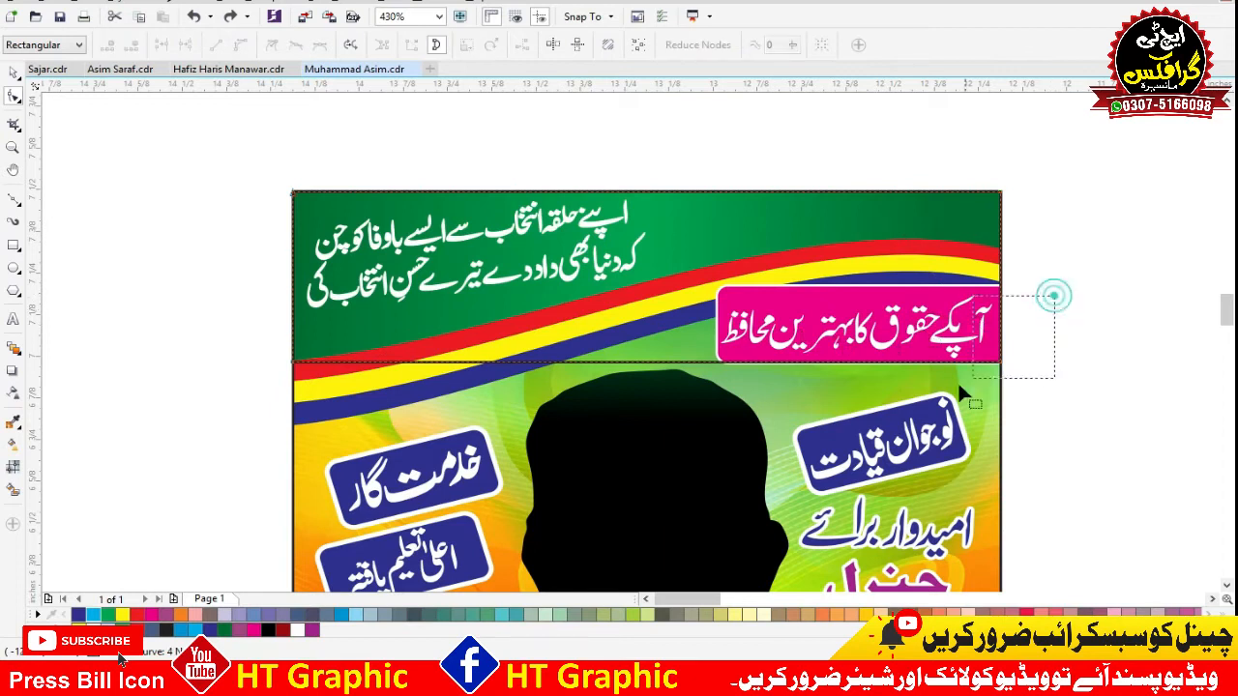
# Raise the header outline's bottom-right node to the red stripe and curve the bottom edge along the stripe's upper edge.
pyautogui.moveTo(1003, 366); pyautogui.dragTo(1006, 248)
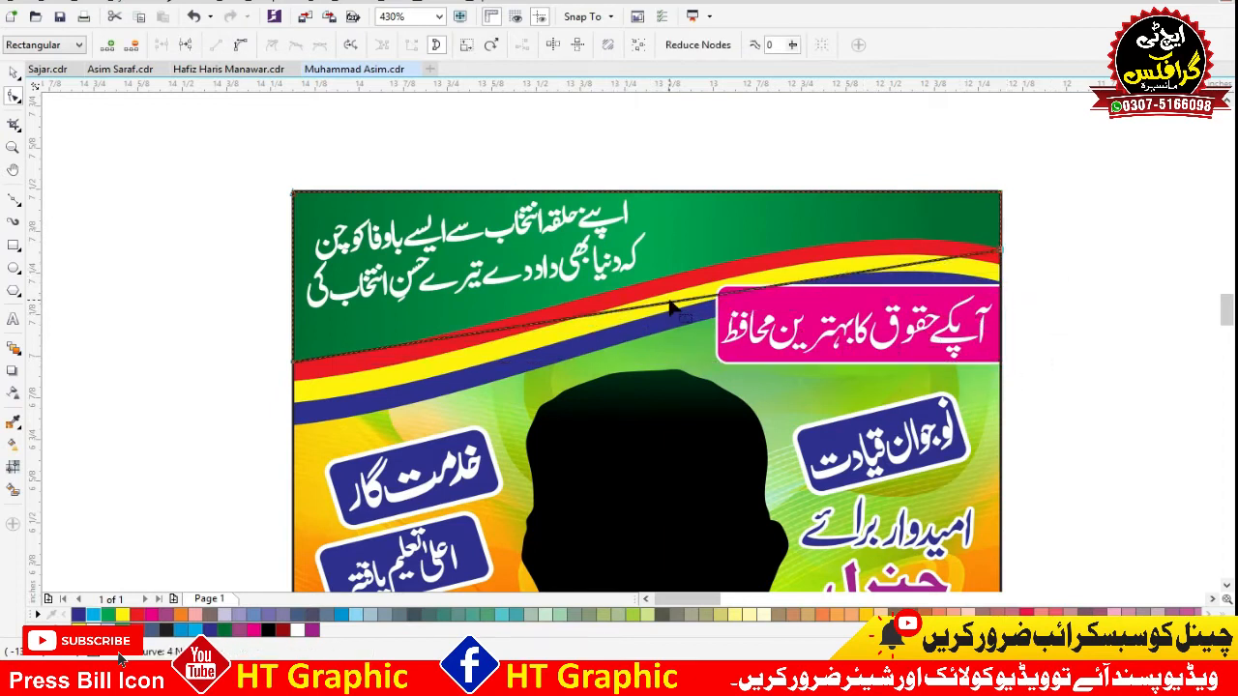
pyautogui.rightClick(681, 317)
pyautogui.click(634, 309)
pyautogui.rightClick(635, 307)
pyautogui.click(680, 377)
pyautogui.moveTo(766, 290); pyautogui.dragTo(816, 198)
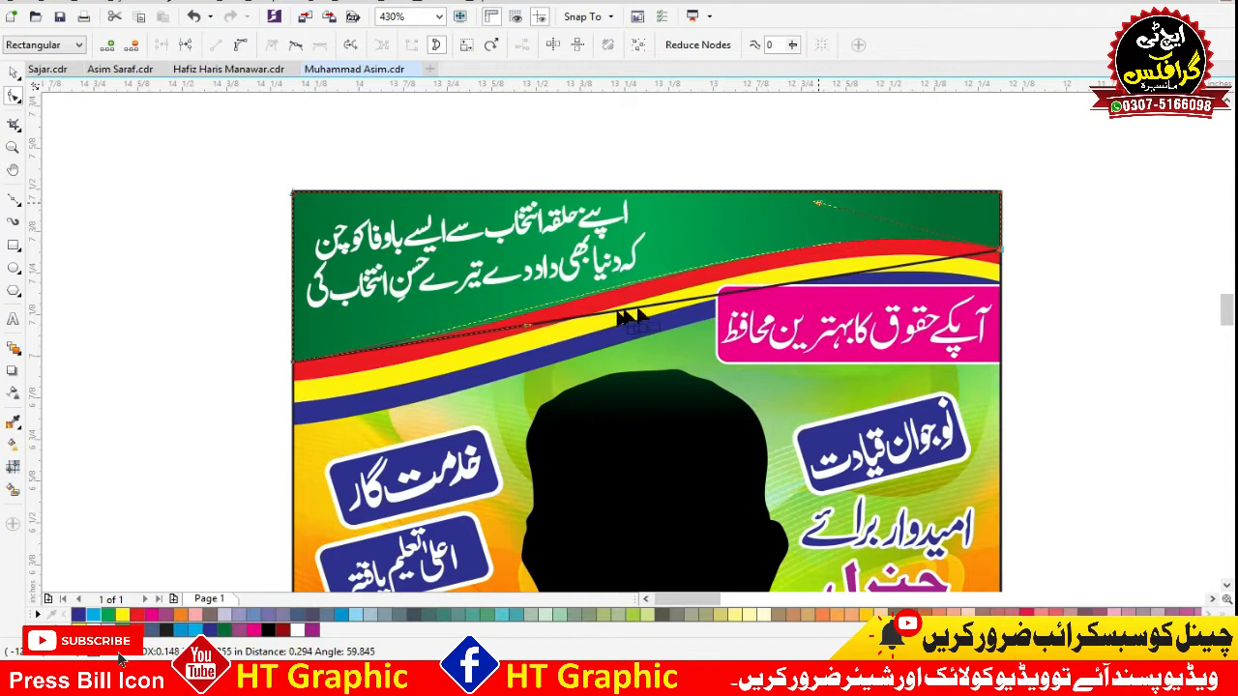
pyautogui.moveTo(631, 317); pyautogui.dragTo(631, 318)
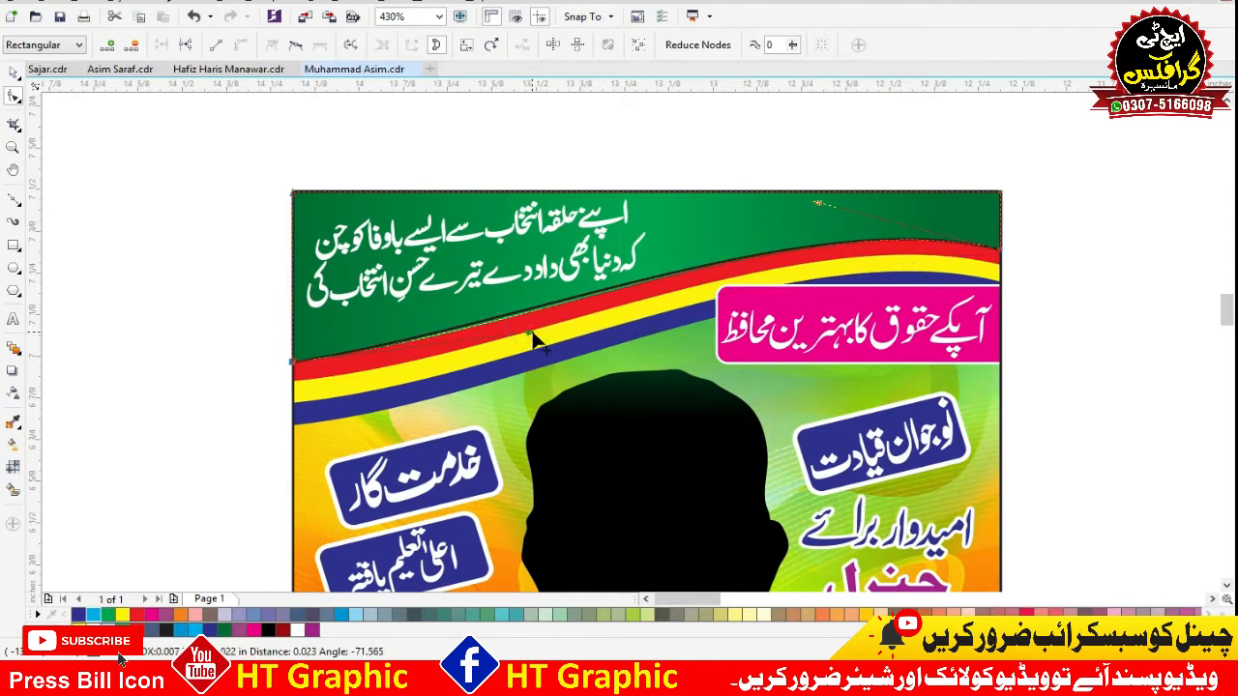
# Move the curved header outline away from the poster, and undo the move.
pyautogui.press('space')
pyautogui.moveTo(580, 258); pyautogui.dragTo(710, 228)
pyautogui.hotkey('ctrl', 'z')
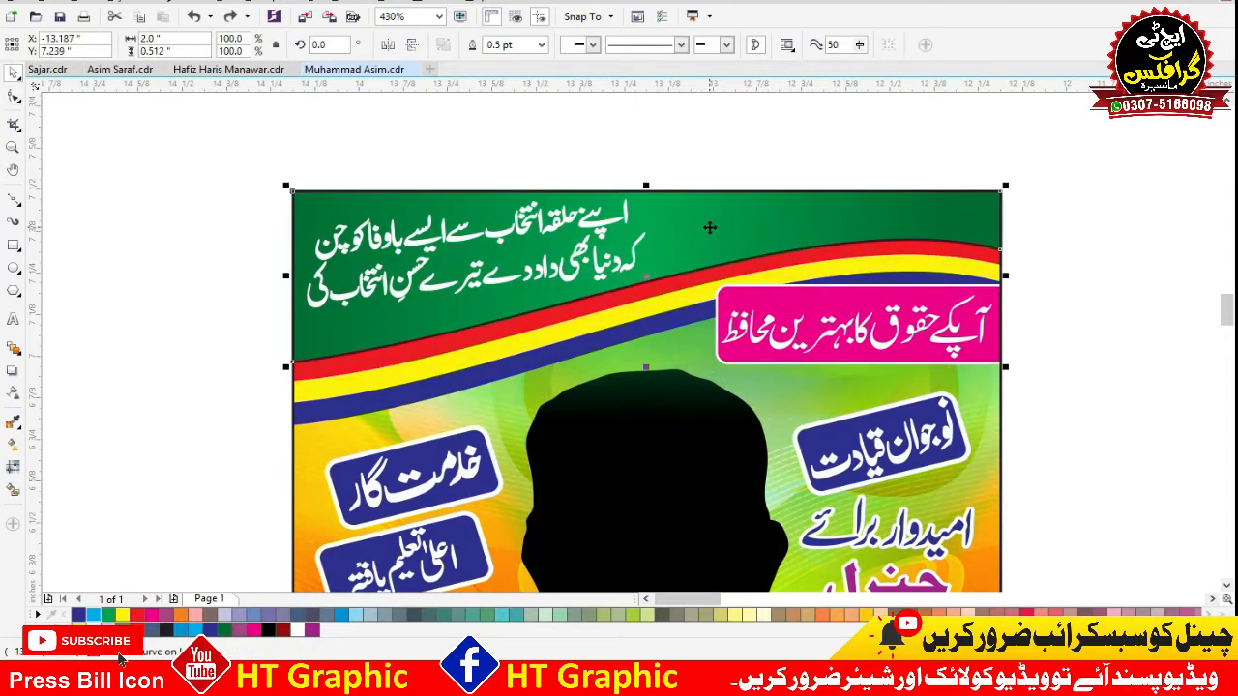
# Duplicate the header outline and shift the copy's two bottom nodes down to follow the red stripe's lower edge.
pyautogui.press('+')
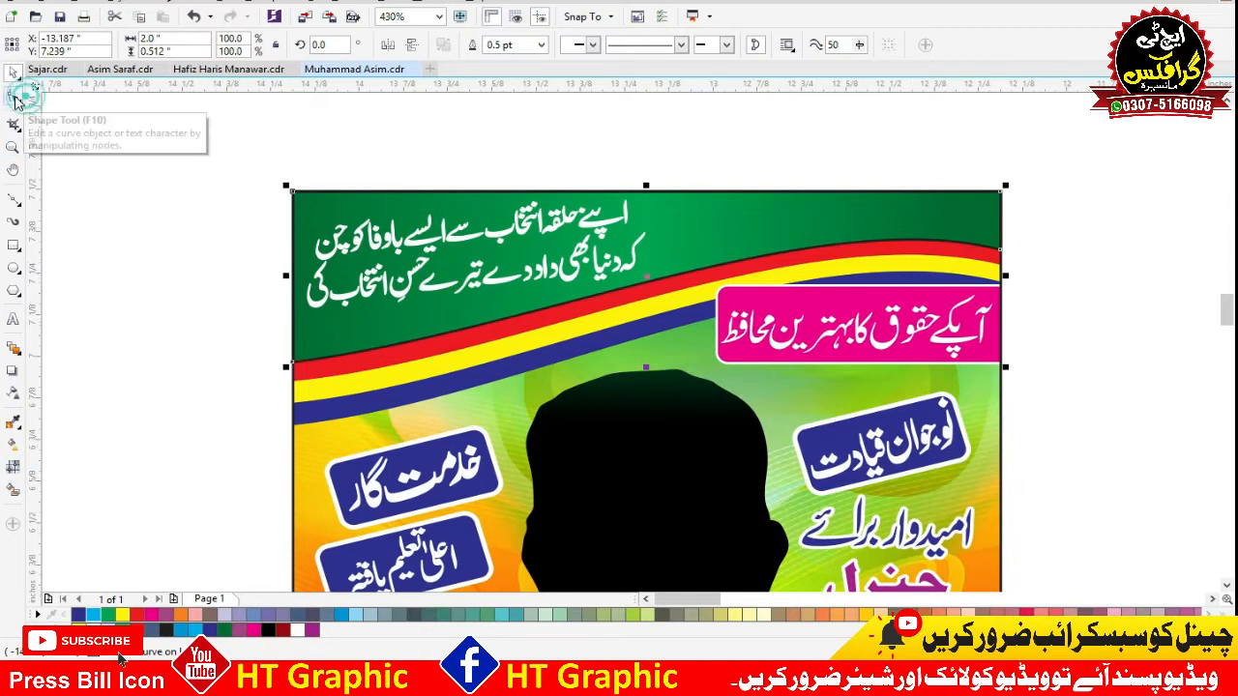
pyautogui.click(14, 99)
pyautogui.moveTo(198, 416); pyautogui.dragTo(1079, 212)
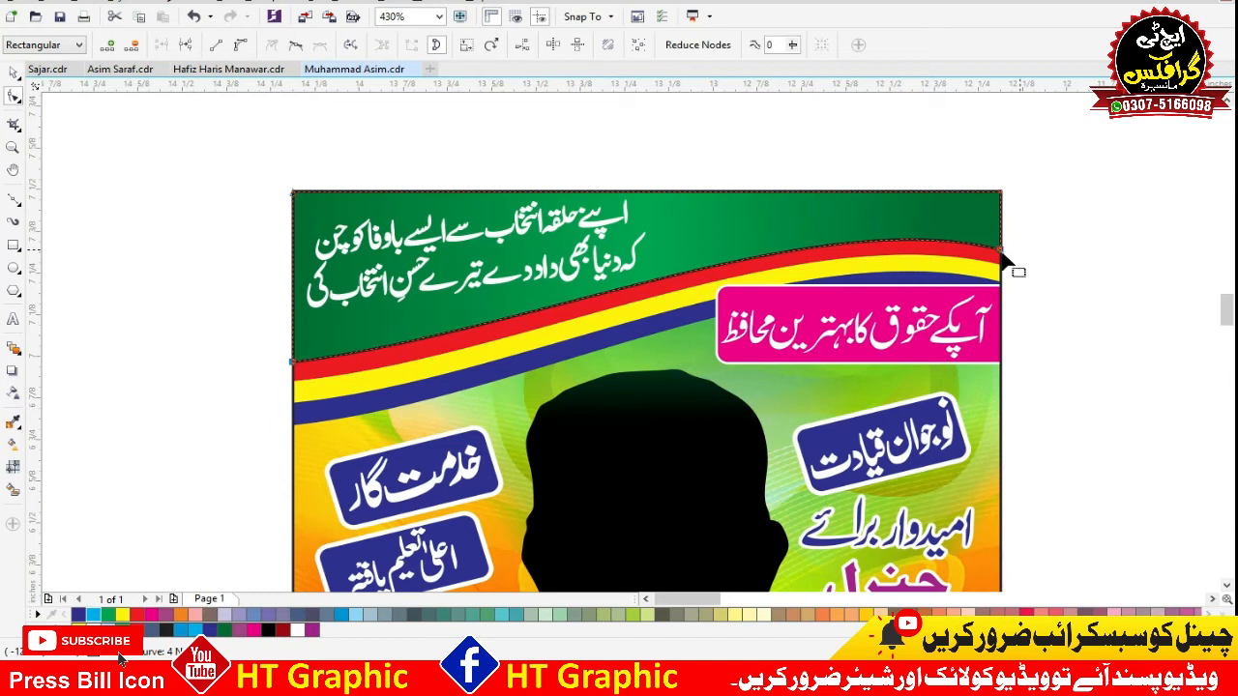
pyautogui.moveTo(999, 248); pyautogui.dragTo(1001, 267)
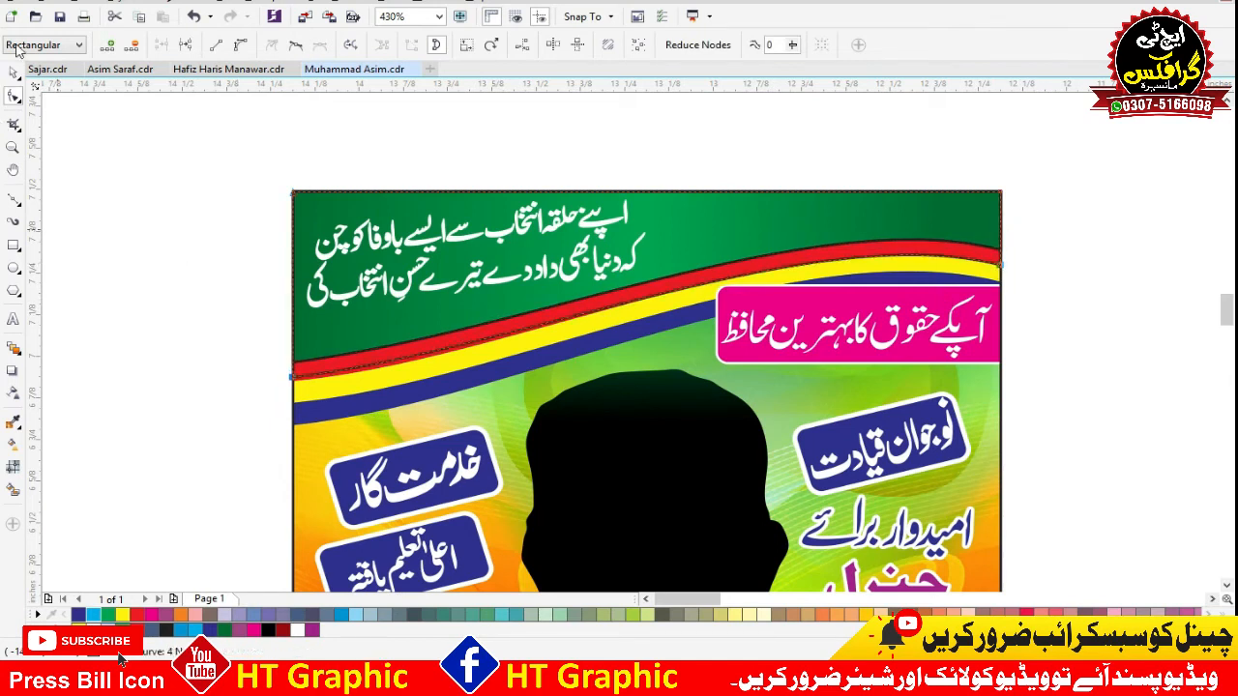
pyautogui.press('Down')
pyautogui.press('Down')
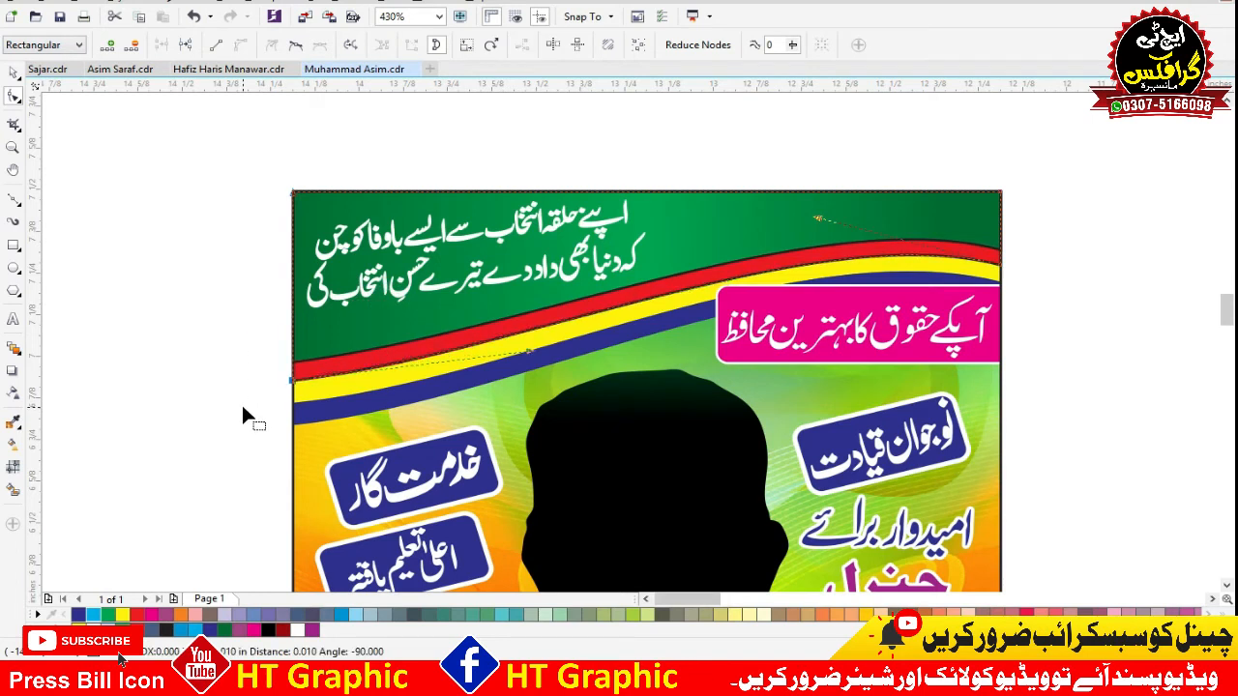
pyautogui.press('Up')
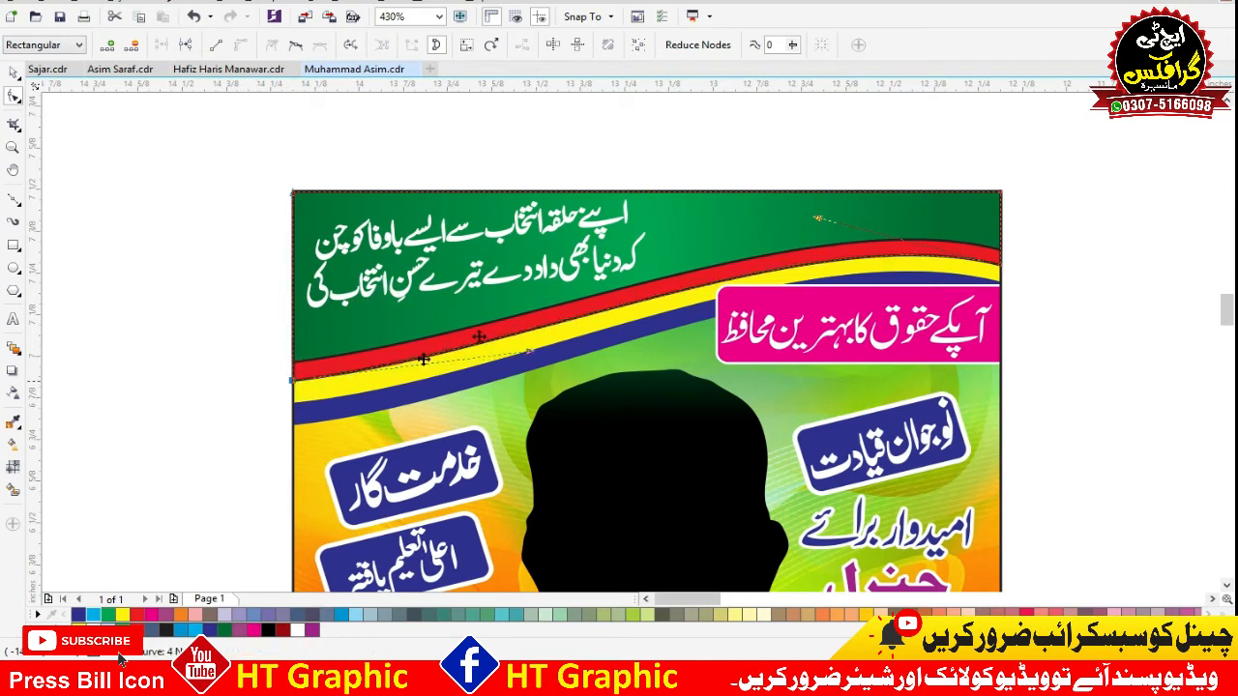
# Create another copy of the outline and lower its bottom nodes to follow the yellow stripe's lower edge.
pyautogui.press('space')
pyautogui.click(573, 295)
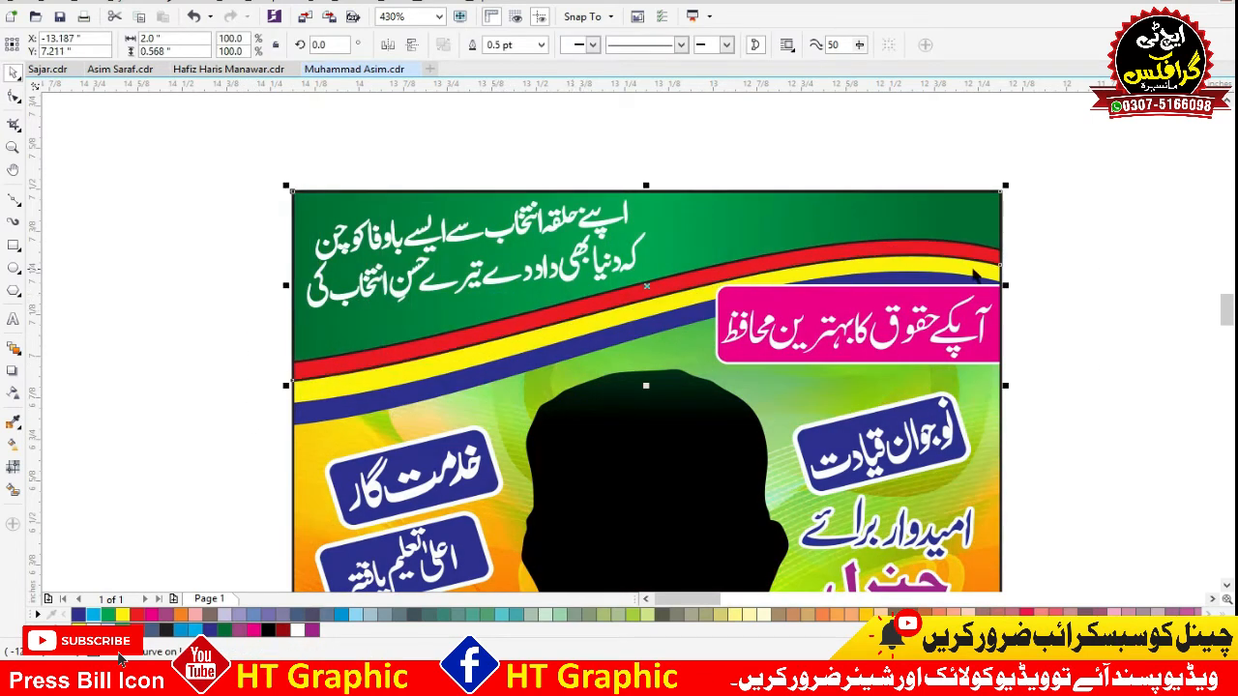
pyautogui.click(14, 96)
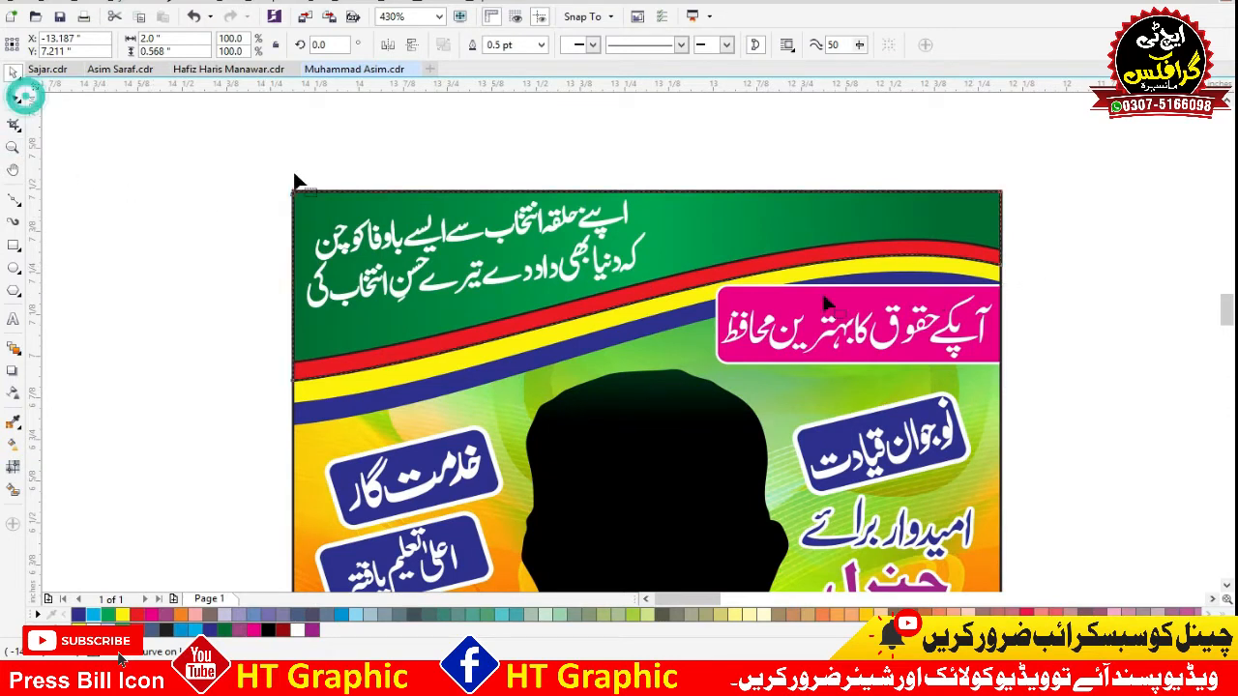
pyautogui.moveTo(296, 424); pyautogui.dragTo(183, 450)
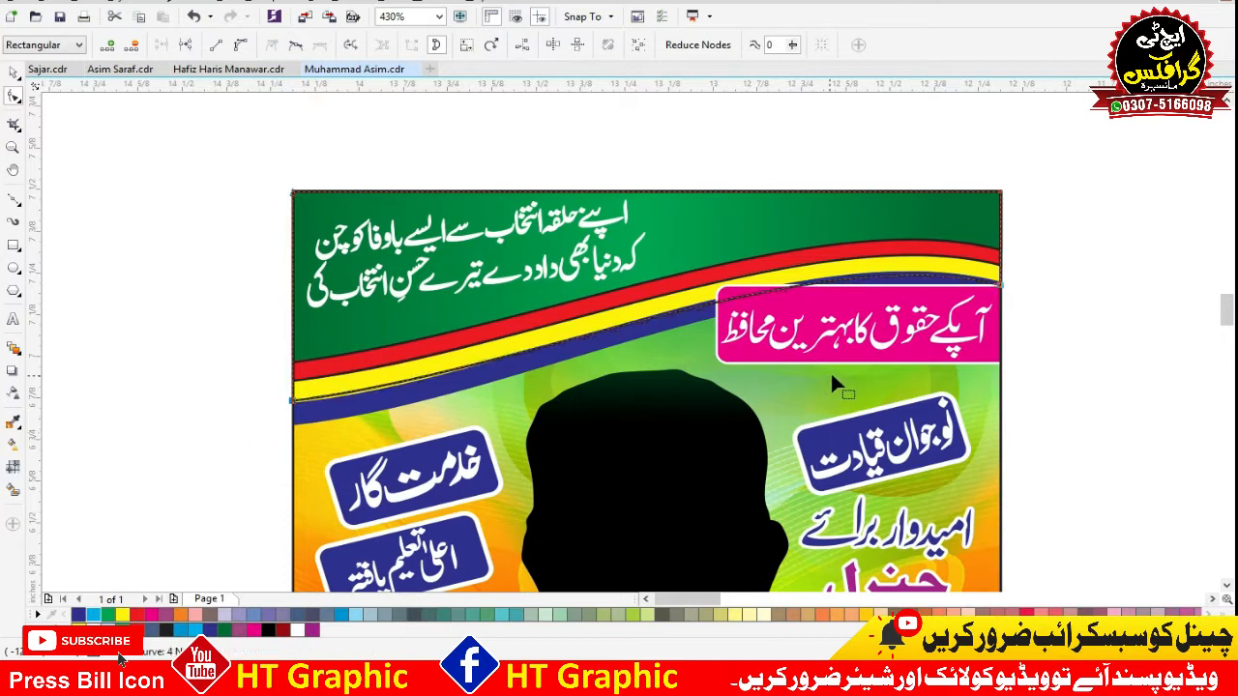
pyautogui.press('Down')
pyautogui.moveTo(1048, 254); pyautogui.dragTo(901, 341)
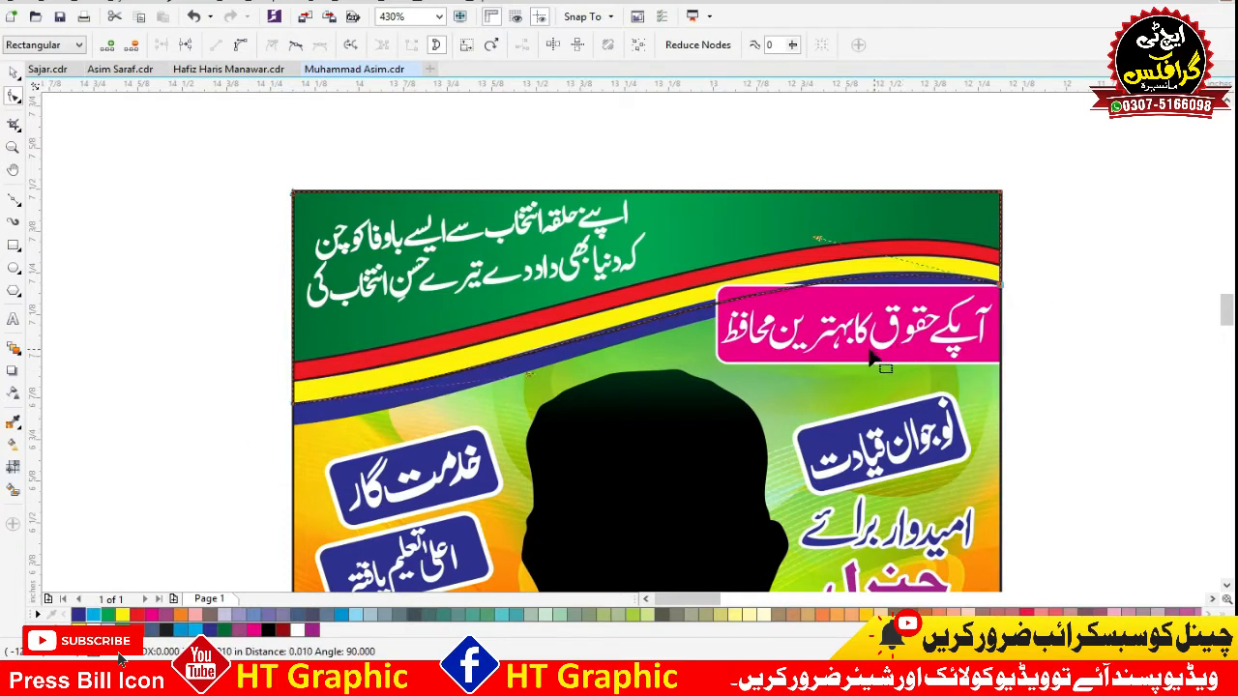
# Create another copy of the curved outline and lower its bottom nodes to meet the blue stripe's lower edge at its left end.
pyautogui.press('space')
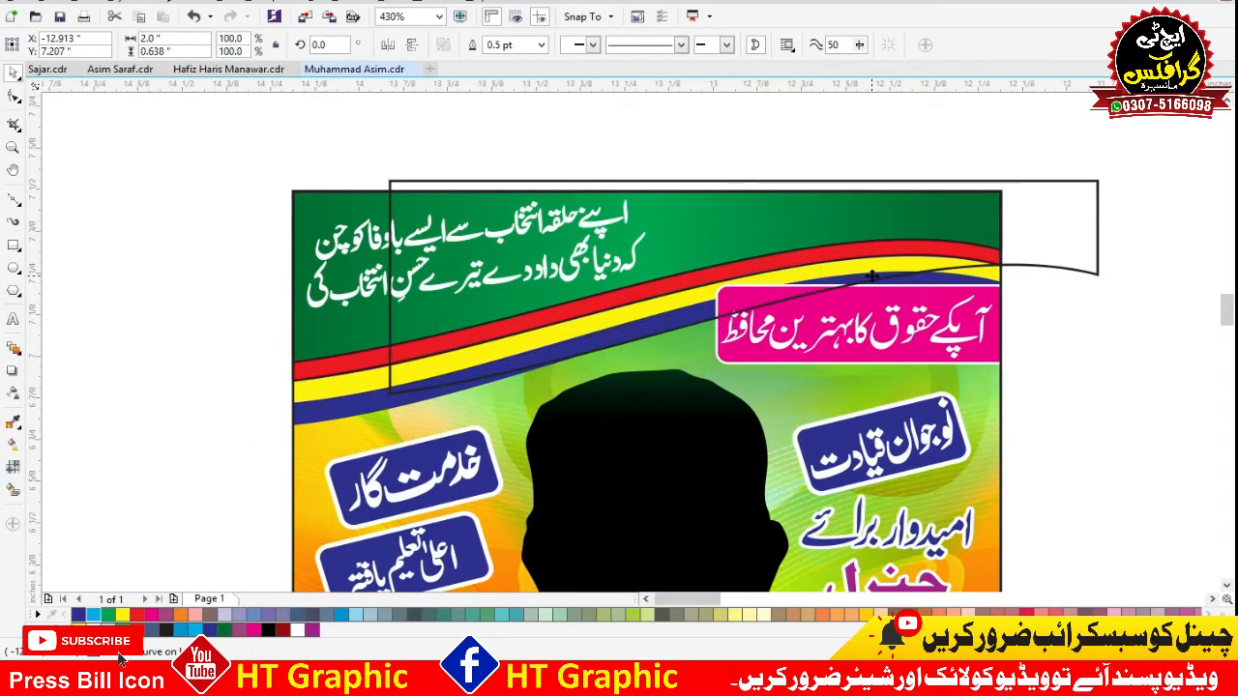
pyautogui.click(14, 95)
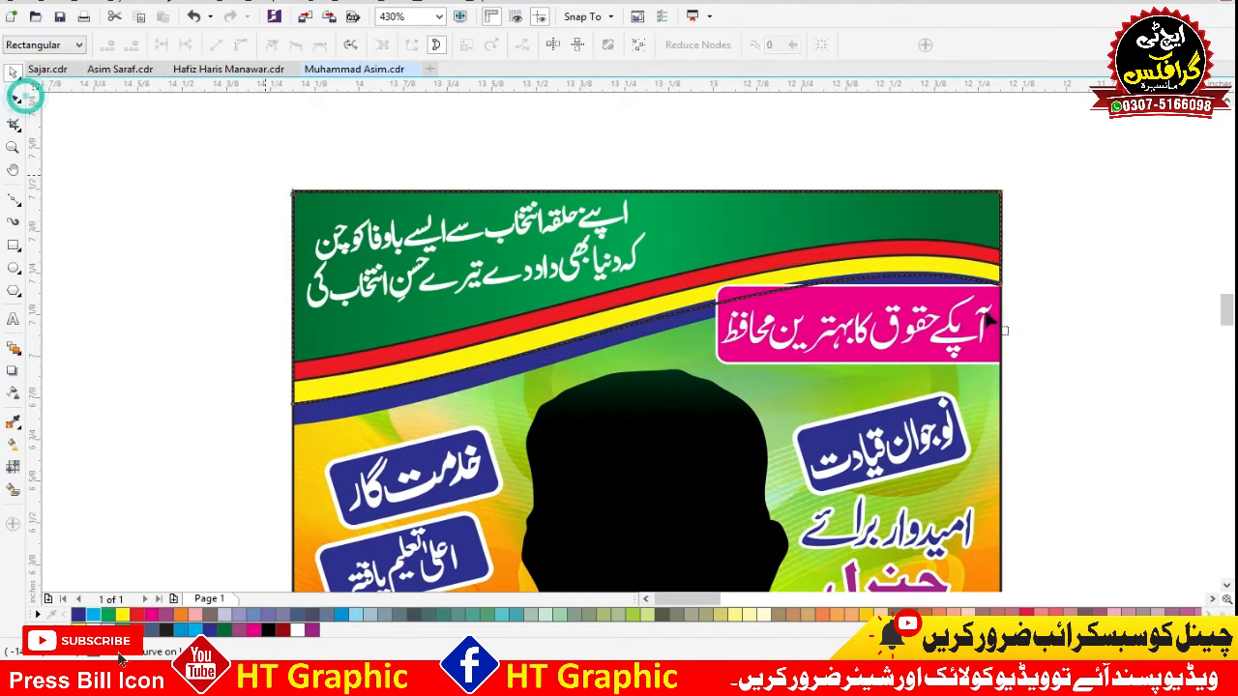
pyautogui.moveTo(1057, 255); pyautogui.dragTo(178, 476)
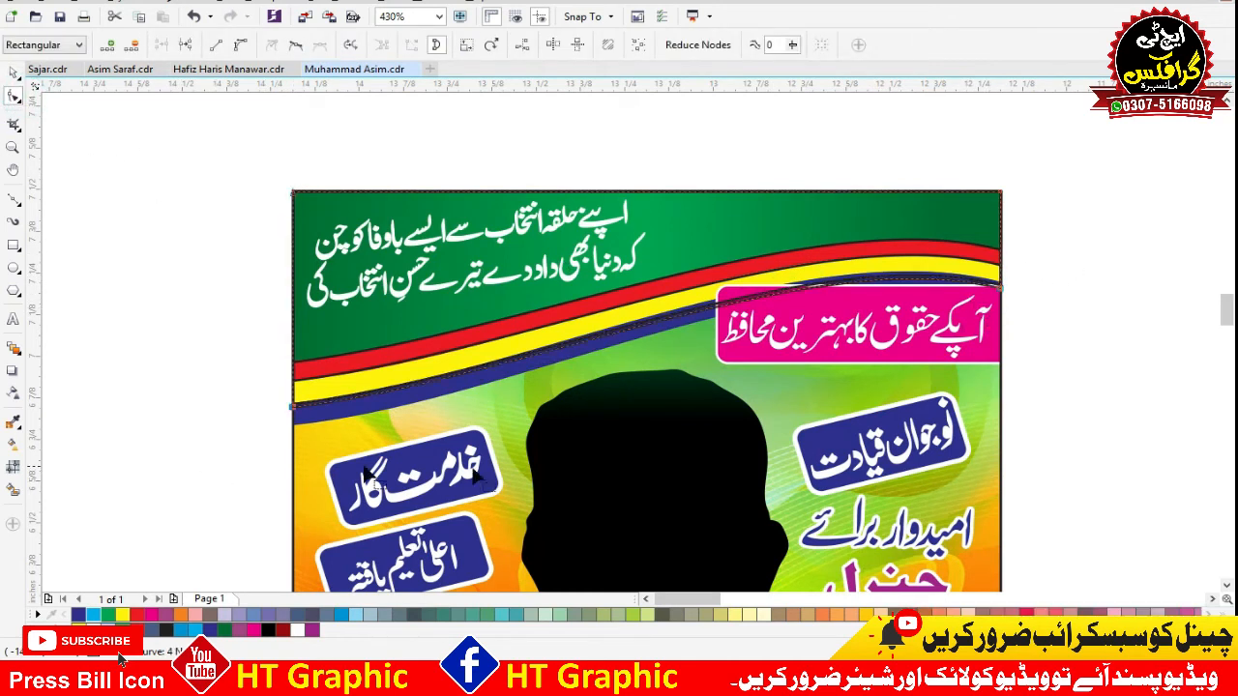
pyautogui.click(15, 98)
pyautogui.moveTo(1048, 233); pyautogui.dragTo(47, 525)
pyautogui.press('Down')
pyautogui.press('Down')
pyautogui.press('Down')
pyautogui.press('Down')
pyautogui.press('Down')
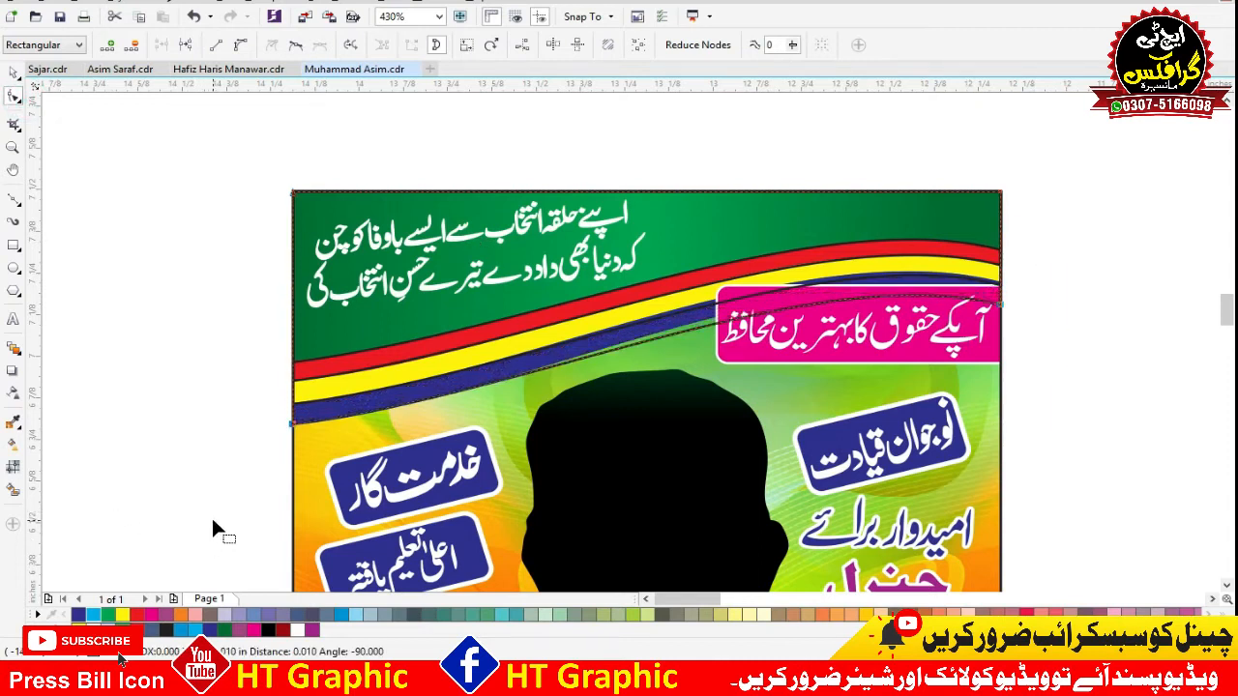
pyautogui.press('Up')
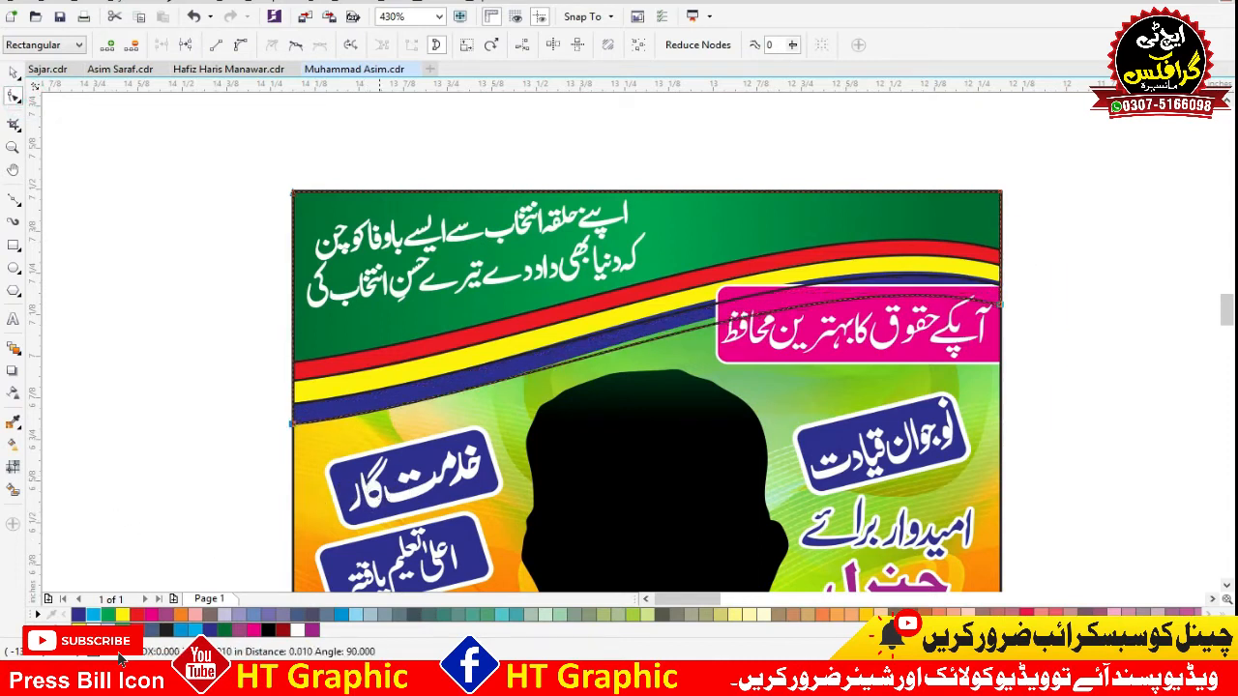
# Raise the new outline's bottom-right node so its curved edge follows the lower edge of the blue stripe.
pyautogui.moveTo(1071, 284); pyautogui.dragTo(662, 439)
pyautogui.press('Up')
pyautogui.press('Up')
pyautogui.press('Up')
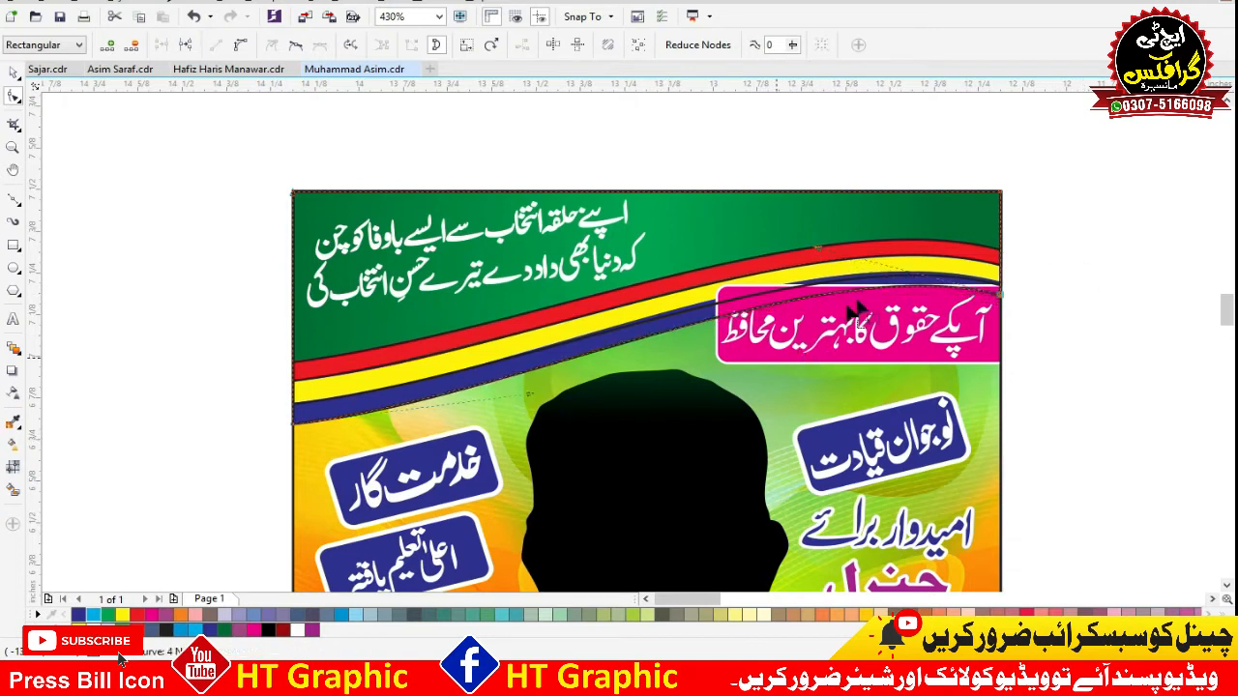
pyautogui.click(12, 75)
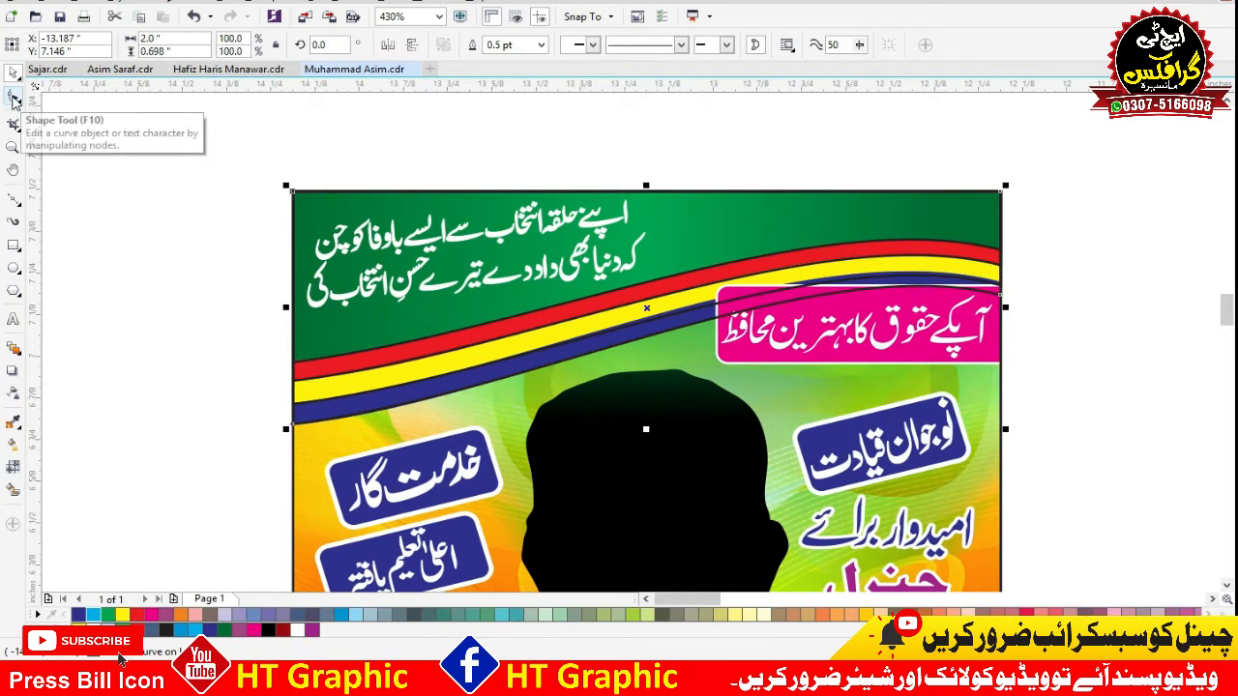
# Select all four stacked curved outlines and move them off the poster into the empty area to its left.
pyautogui.moveTo(1134, 178); pyautogui.dragTo(19, 453)
pyautogui.scroll(-1, 722, 248)
pyautogui.scroll(-1, 722, 247)
pyautogui.moveTo(776, 241); pyautogui.dragTo(267, 273)
pyautogui.press('F2')
pyautogui.moveTo(271, 449); pyautogui.dragTo(398, 265)
pyautogui.scroll(-2, 683, 306)
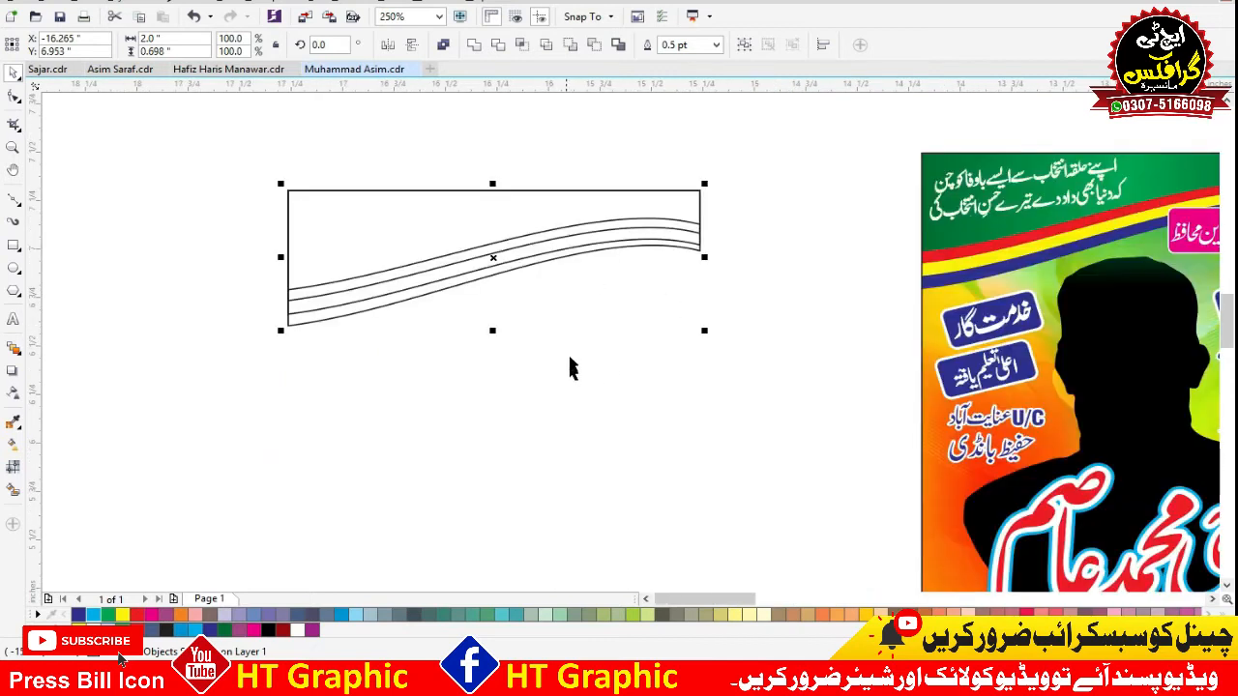
pyautogui.click(491, 448)
pyautogui.scroll(1, 578, 298)
pyautogui.moveTo(349, 332); pyautogui.dragTo(514, 251)
pyautogui.click(595, 175)
pyautogui.hotkey('ctrl', 'z')
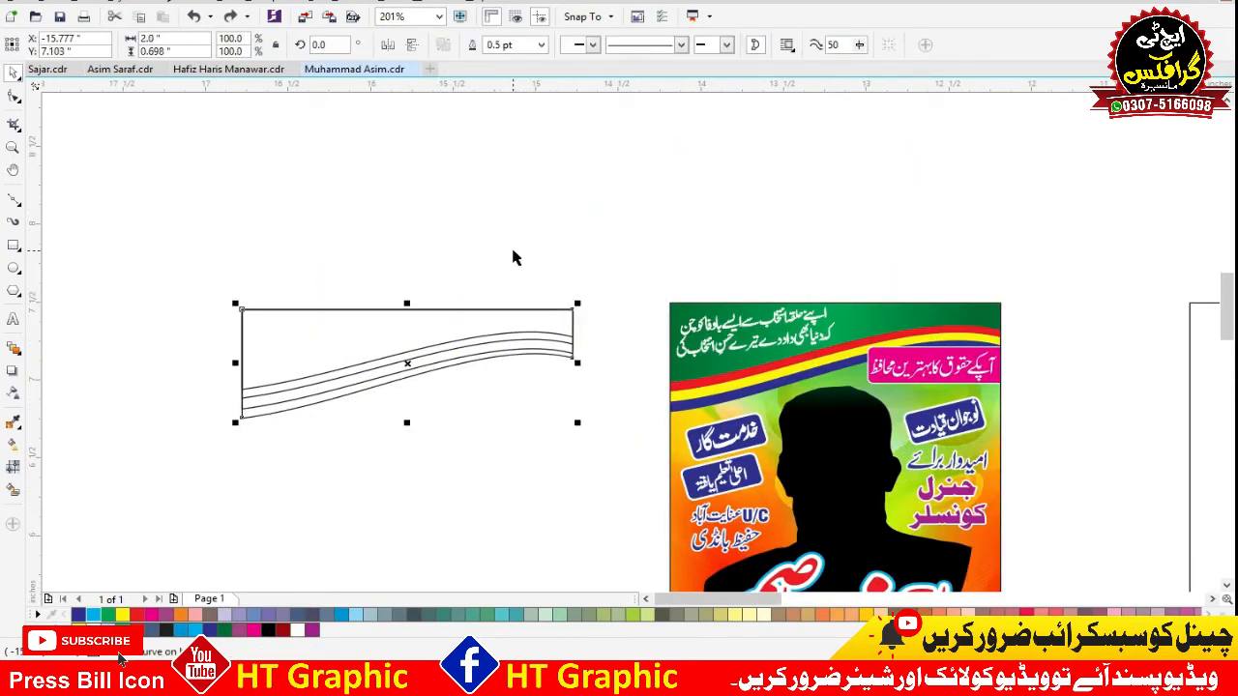
# Spread the stacked outlines apart horizontally so each one is offset from the others, with the header outline nearest the poster.
pyautogui.click(636, 271)
pyautogui.moveTo(527, 319); pyautogui.dragTo(261, 315)
pyautogui.moveTo(519, 323); pyautogui.dragTo(660, 273)
pyautogui.hotkey('ctrl', 'z')
pyautogui.moveTo(539, 326); pyautogui.dragTo(571, 327)
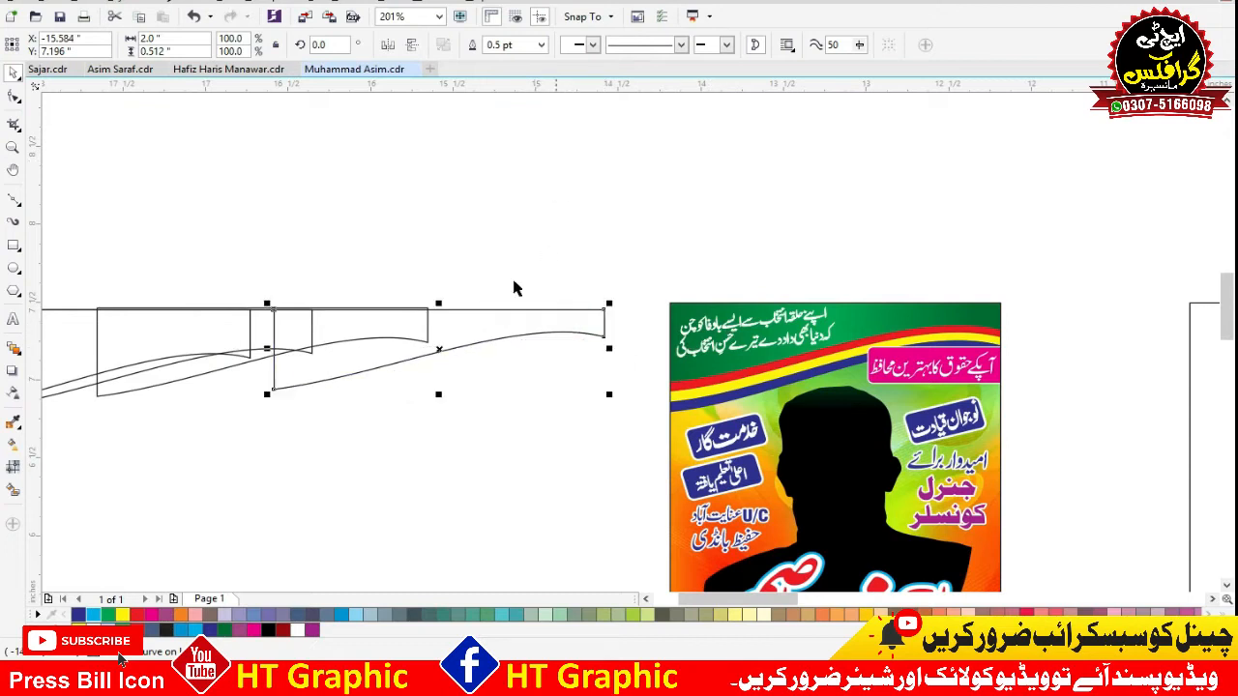
# Fill the header outline with green and darken it by raising the black value, keeping C 100, M 0 and Y 100.
pyautogui.click(108, 615)
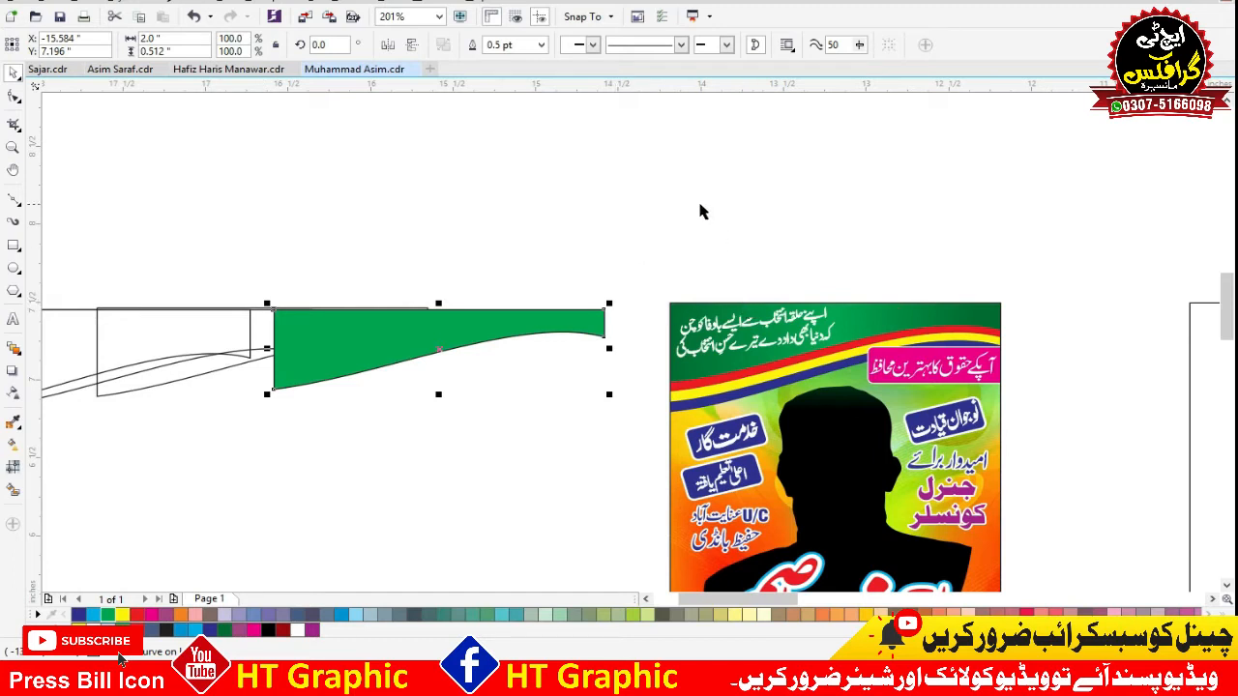
pyautogui.hotkey('shift', 'F11')
pyautogui.moveTo(780, 338); pyautogui.dragTo(1051, 309)
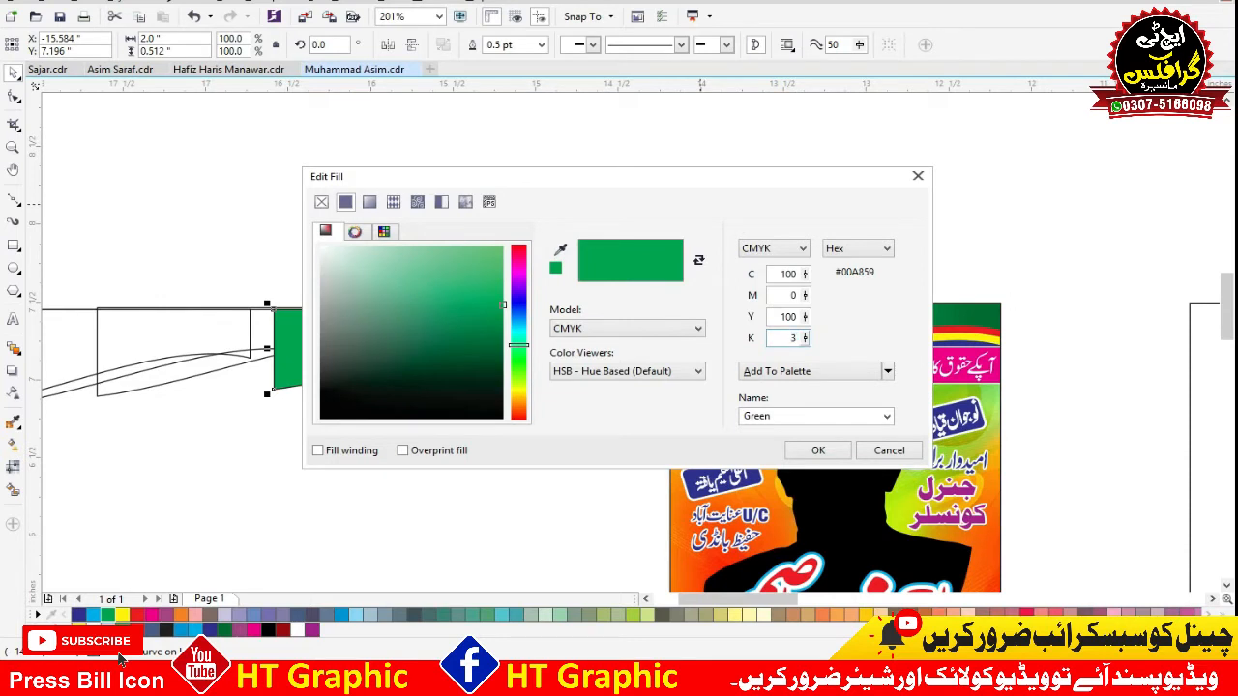
pyautogui.press('Tab')
pyautogui.press('Return')
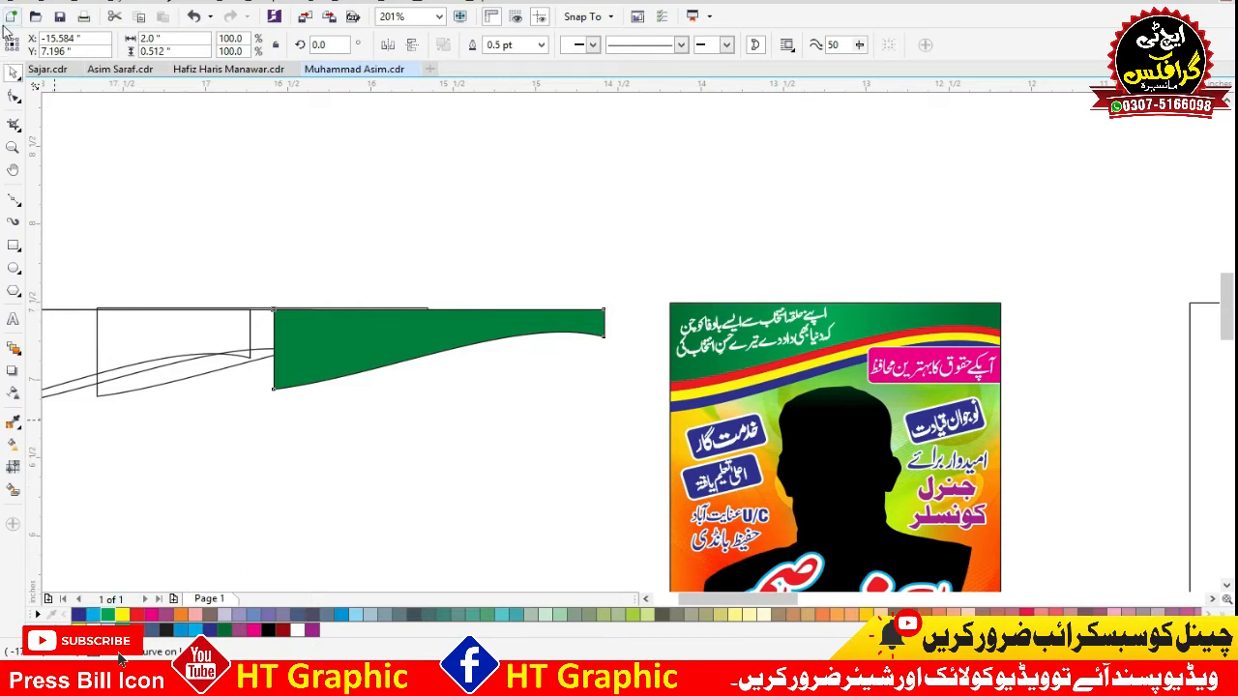
pyautogui.click(359, 222)
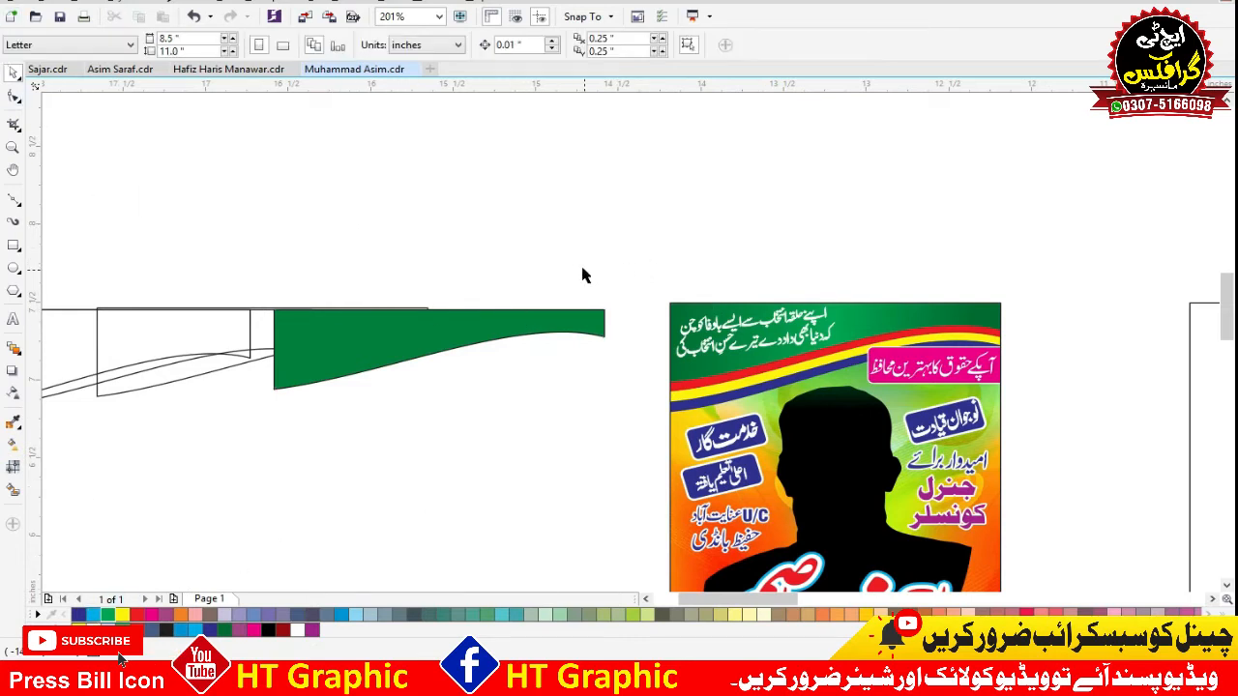
pyautogui.scroll(-2, 591, 227)
pyautogui.scroll(3, 743, 239)
pyautogui.moveTo(633, 272); pyautogui.dragTo(639, 221)
pyautogui.hotkey('ctrl', 'z')
pyautogui.click(750, 225)
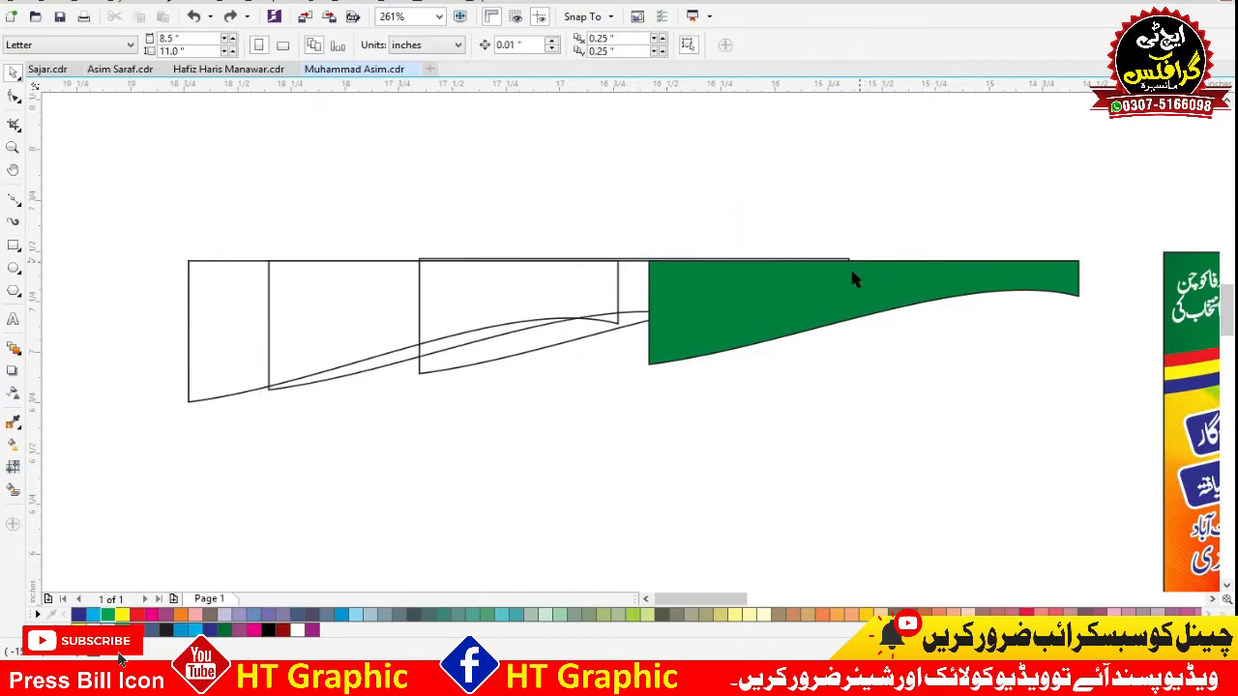
pyautogui.moveTo(851, 277); pyautogui.dragTo(877, 299)
pyautogui.hotkey('ctrl', 'z')
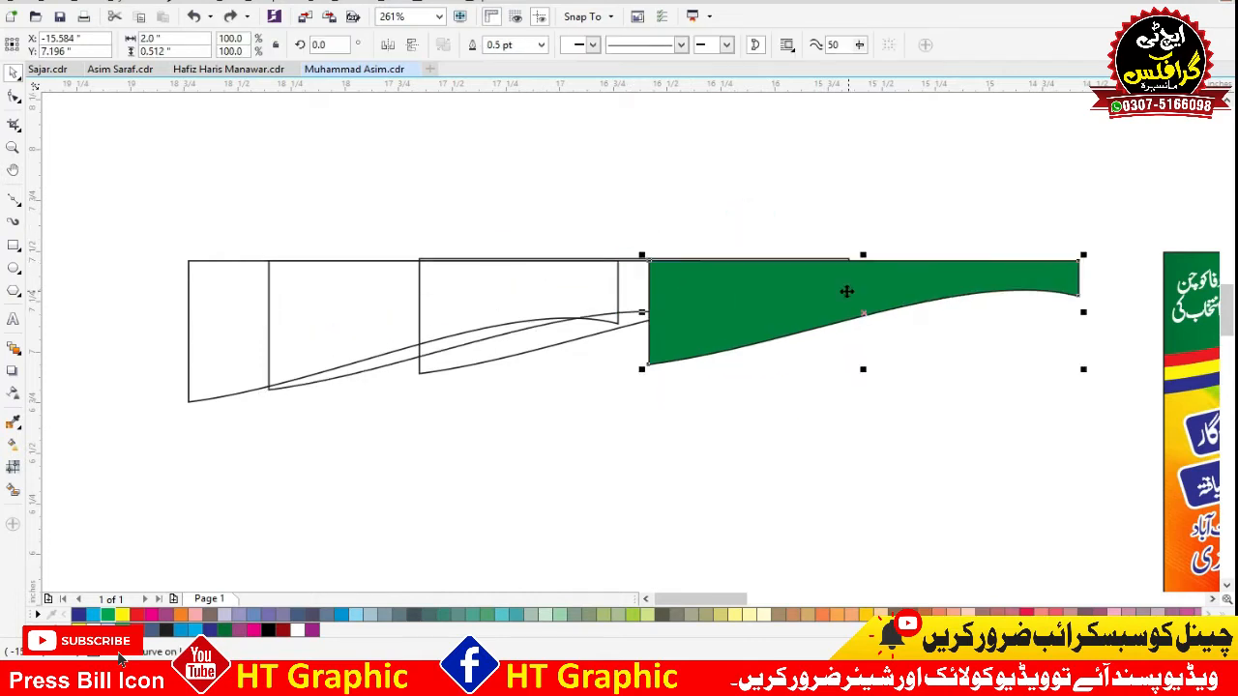
# Select the red stripe's outline beside the green header and undo its trial move.
pyautogui.click(518, 388)
pyautogui.moveTo(536, 349); pyautogui.dragTo(512, 412)
pyautogui.hotkey('ctrl', 'z')
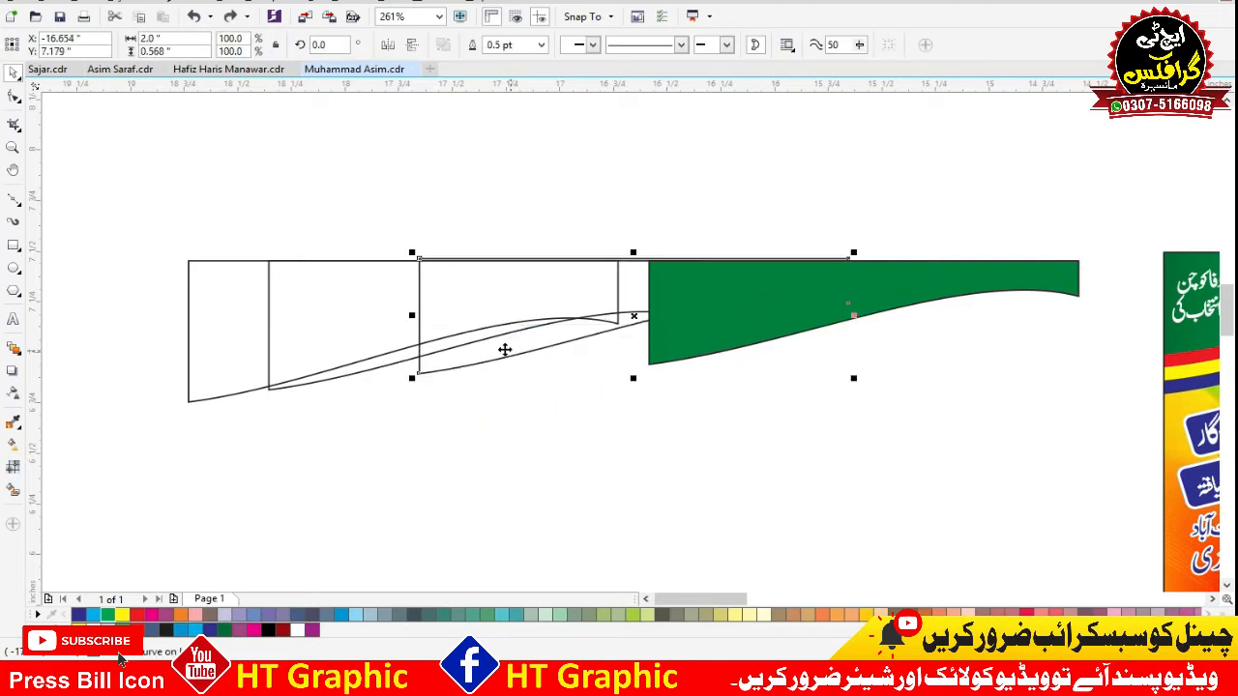
pyautogui.scroll(-3, 506, 351)
pyautogui.scroll(2, 768, 262)
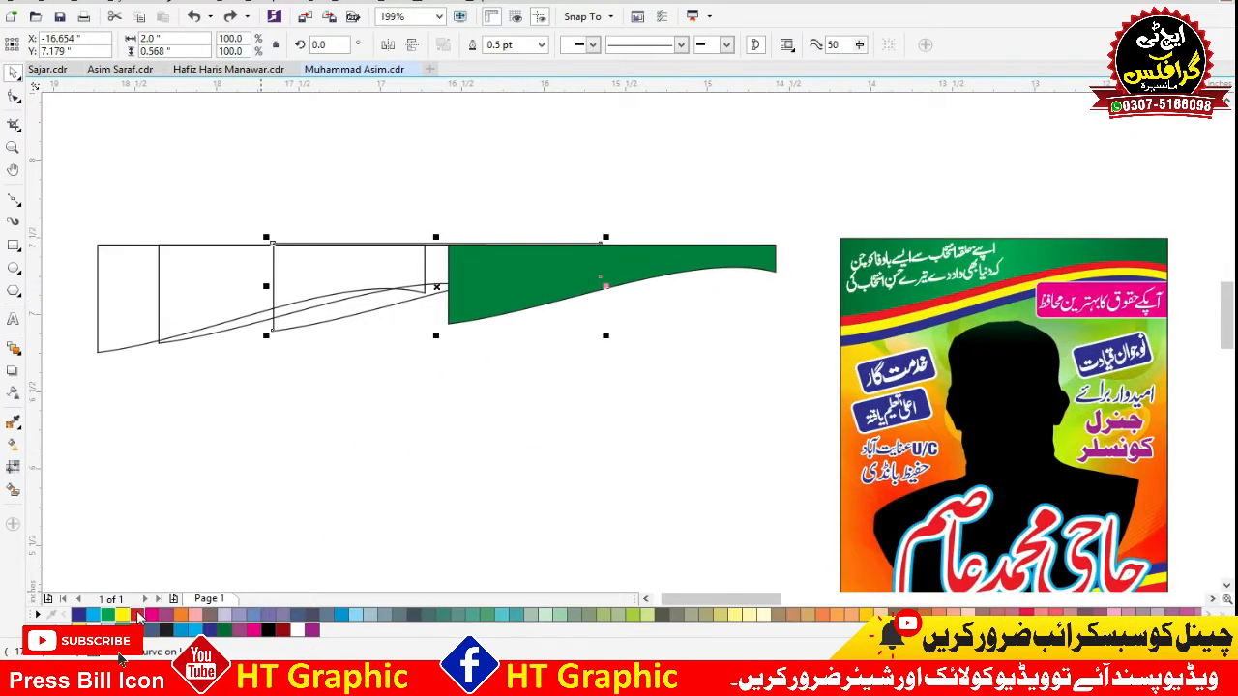
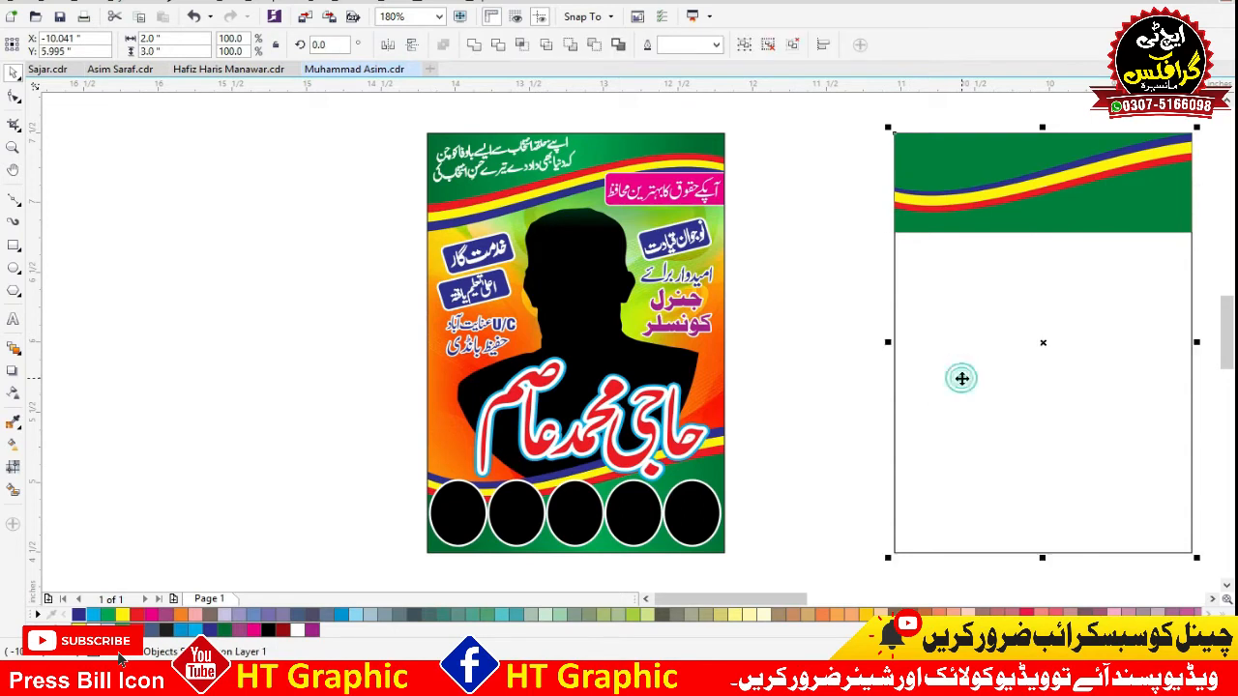
# Align the flipped header copy with its stripes to the poster frame's bottom edge and group the poster's parts.
pyautogui.press('b')
pyautogui.click(815, 403)
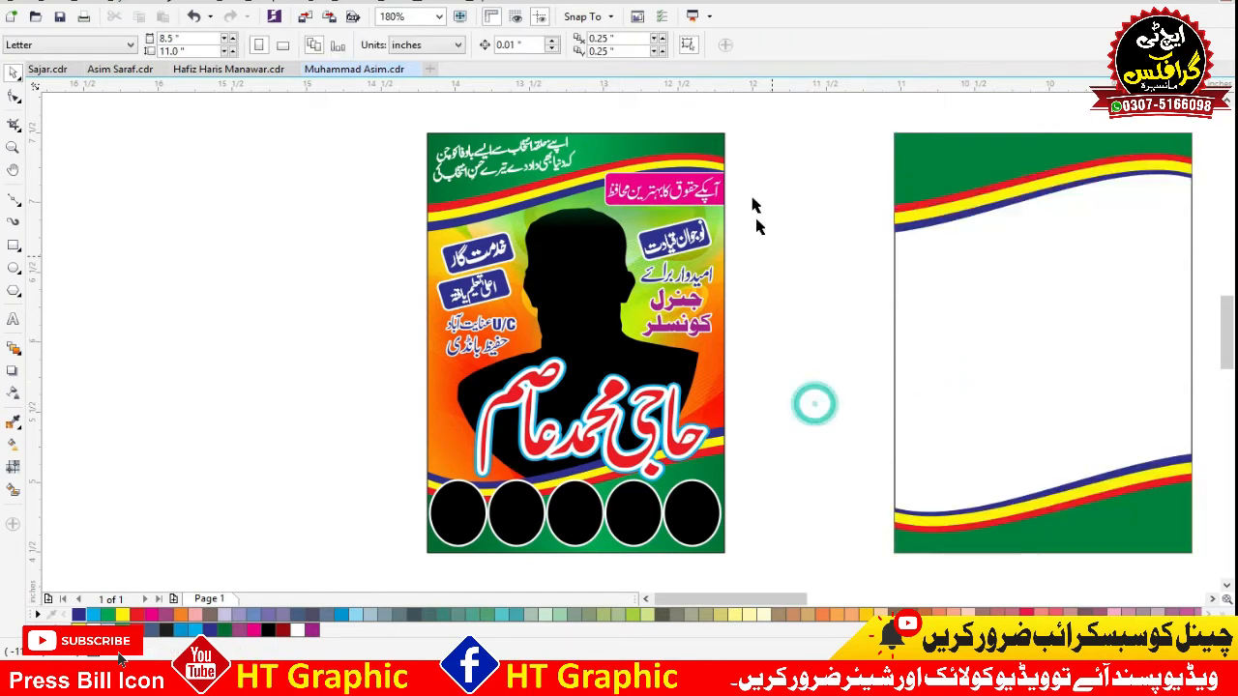
pyautogui.scroll(-2, 749, 184)
pyautogui.moveTo(760, 134); pyautogui.dragTo(1026, 438)
pyautogui.hotkey('ctrl', 'g')
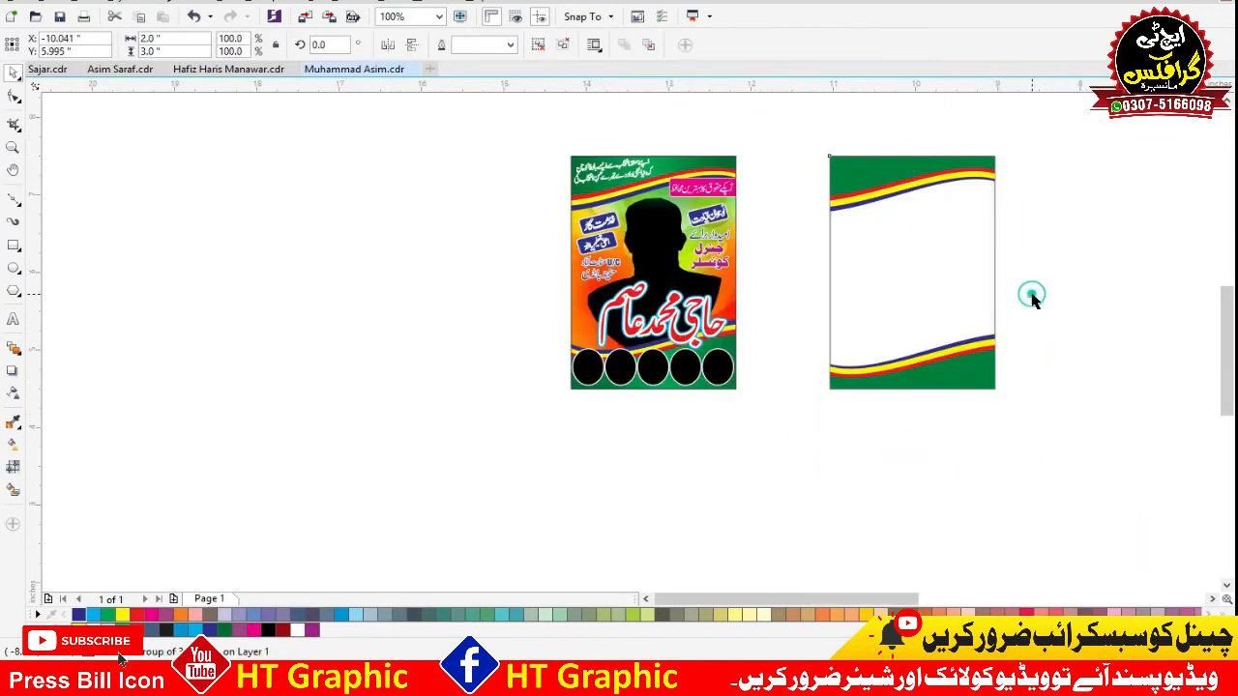
pyautogui.click(1033, 293)
pyautogui.press('F4')
pyautogui.moveTo(1030, 296); pyautogui.dragTo(794, 314)
pyautogui.click(638, 320)
pyautogui.scroll(-1, 636, 242)
pyautogui.press('F2')
pyautogui.moveTo(932, 155); pyautogui.dragTo(453, 498)
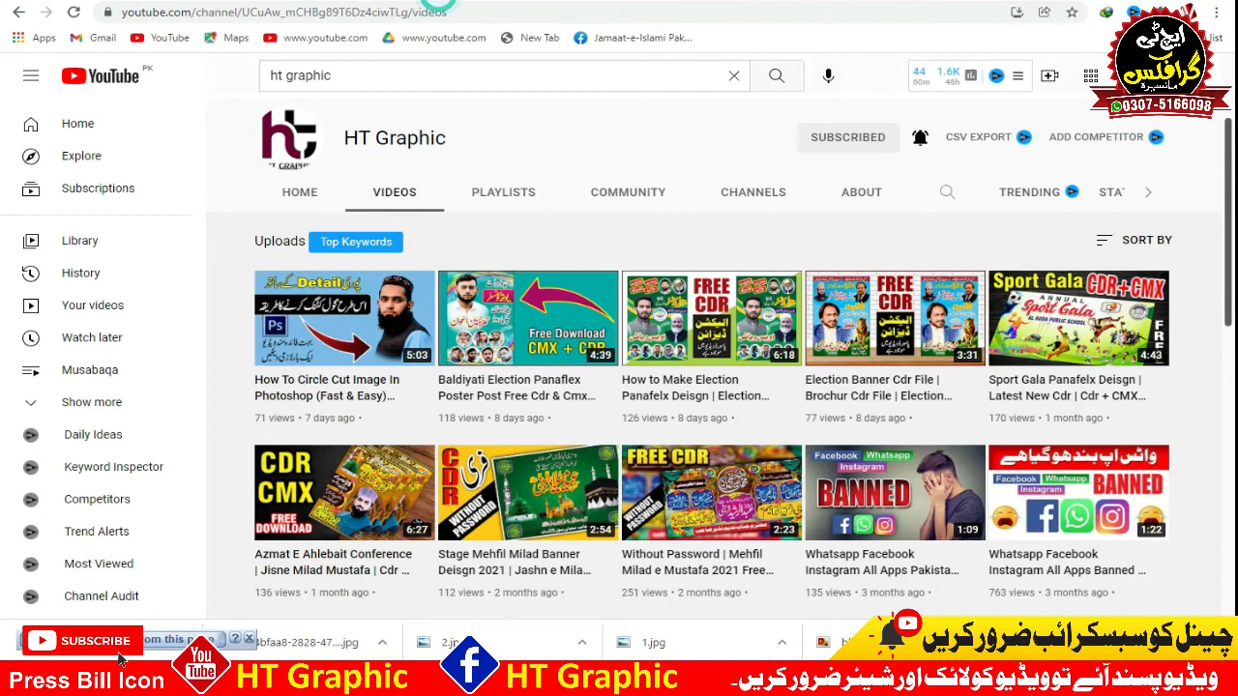
# Switch to Chrome and search the web in a new tab for "blue & yellow background".
pyautogui.click(438, 2)
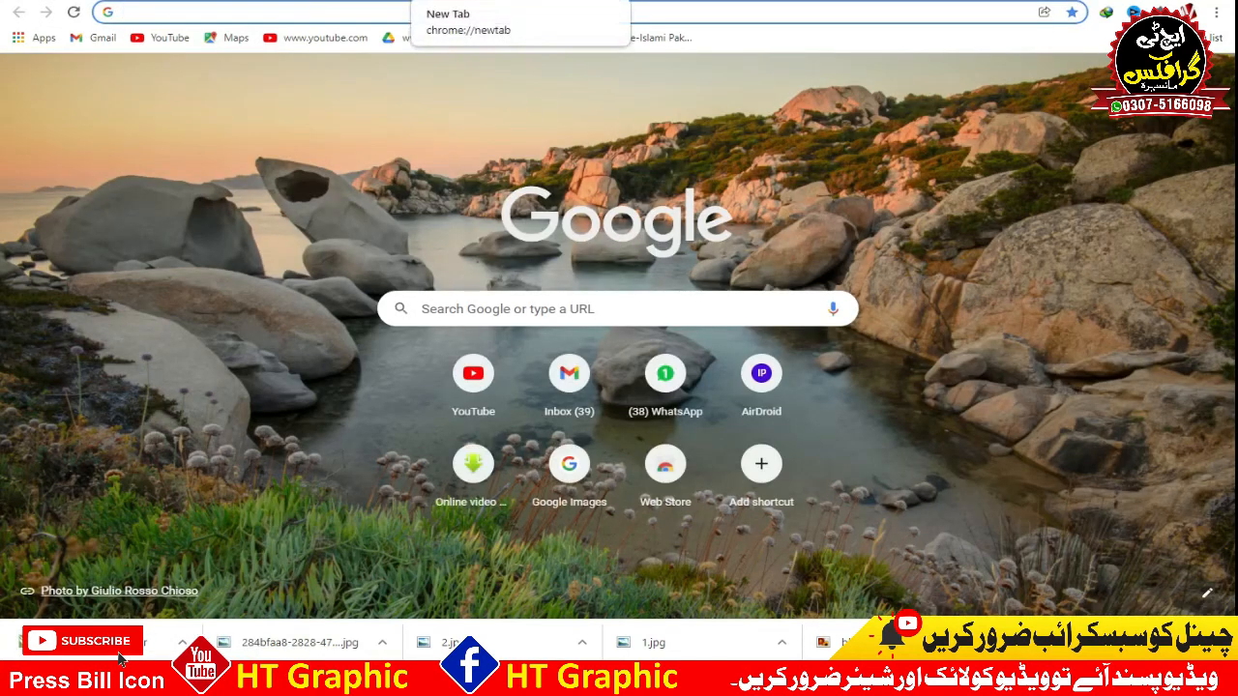
pyautogui.write('bue')
pyautogui.press('BackSpace')
pyautogui.press('BackSpace')
pyautogui.write('lue & yellow ba')
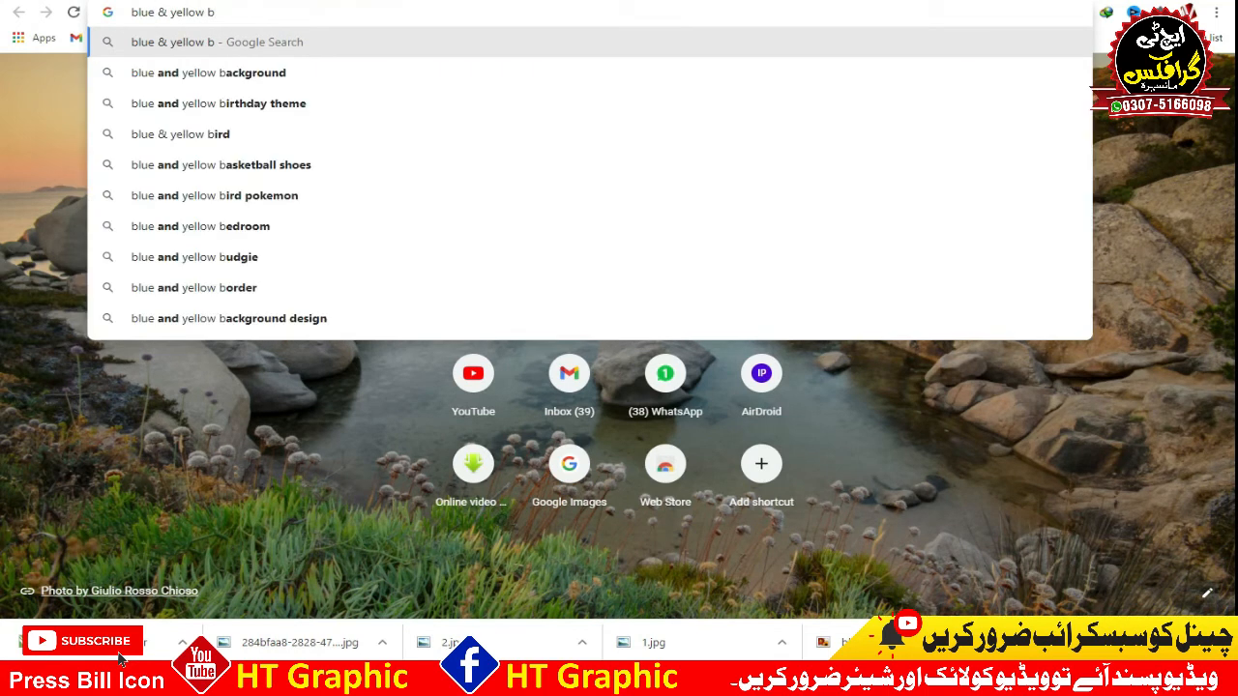
pyautogui.press('Return')
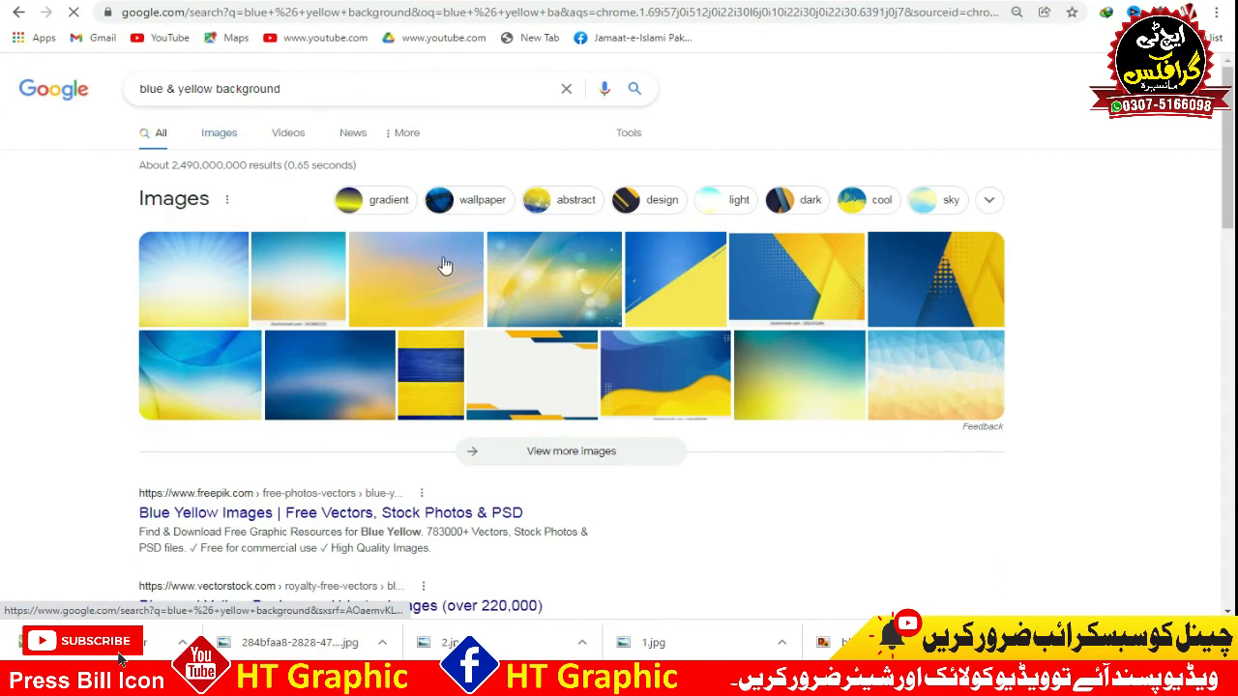
# Copy the blurred dark blue and yellow Unsplash picture from the image results and paste it into the CorelDRAW document.
pyautogui.click(340, 244)
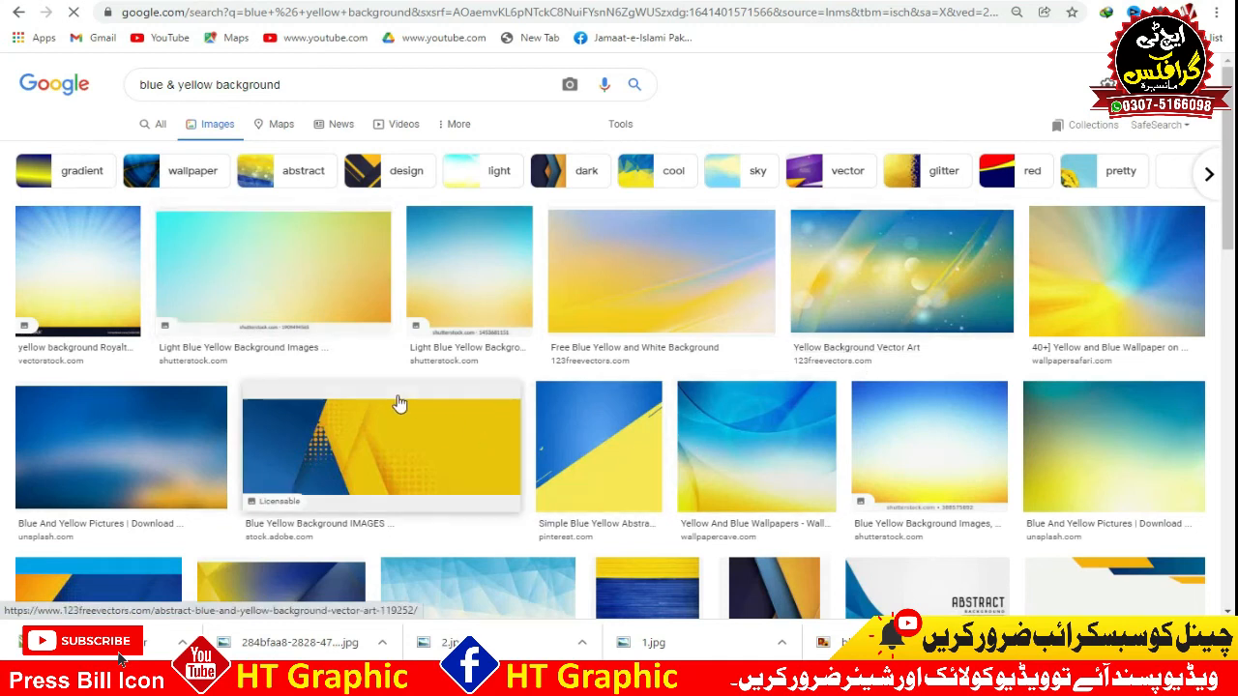
pyautogui.scroll(-3, 140, 325)
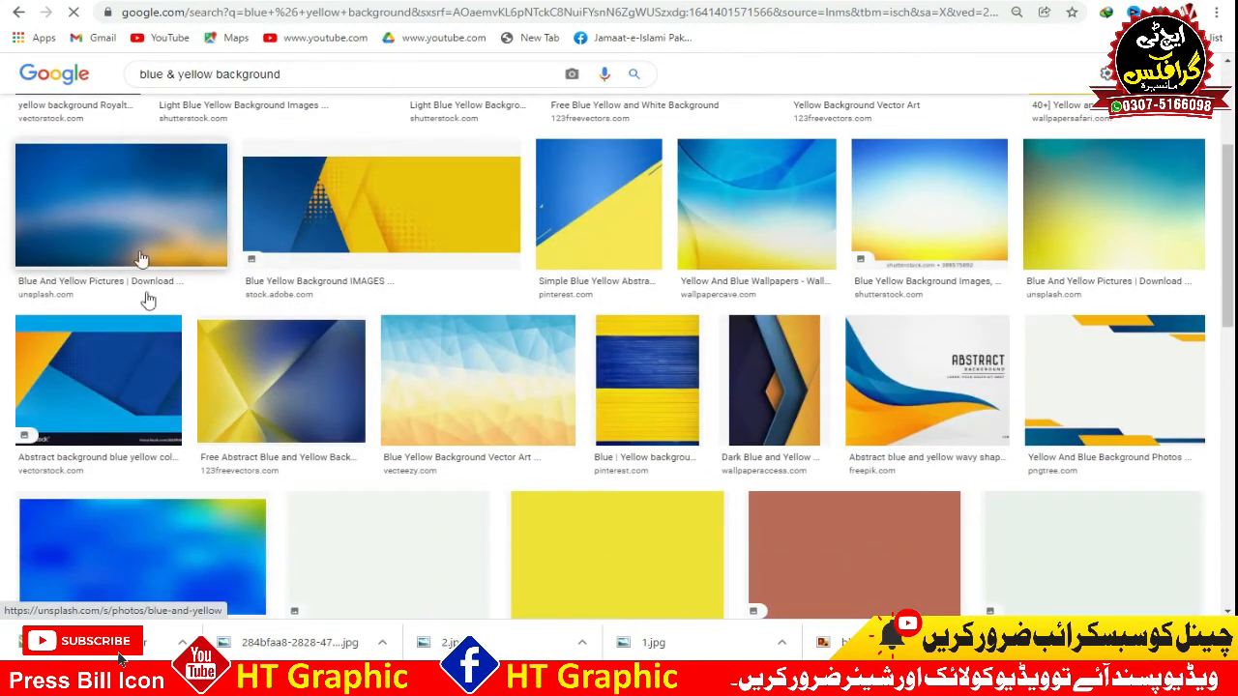
pyautogui.click(150, 208)
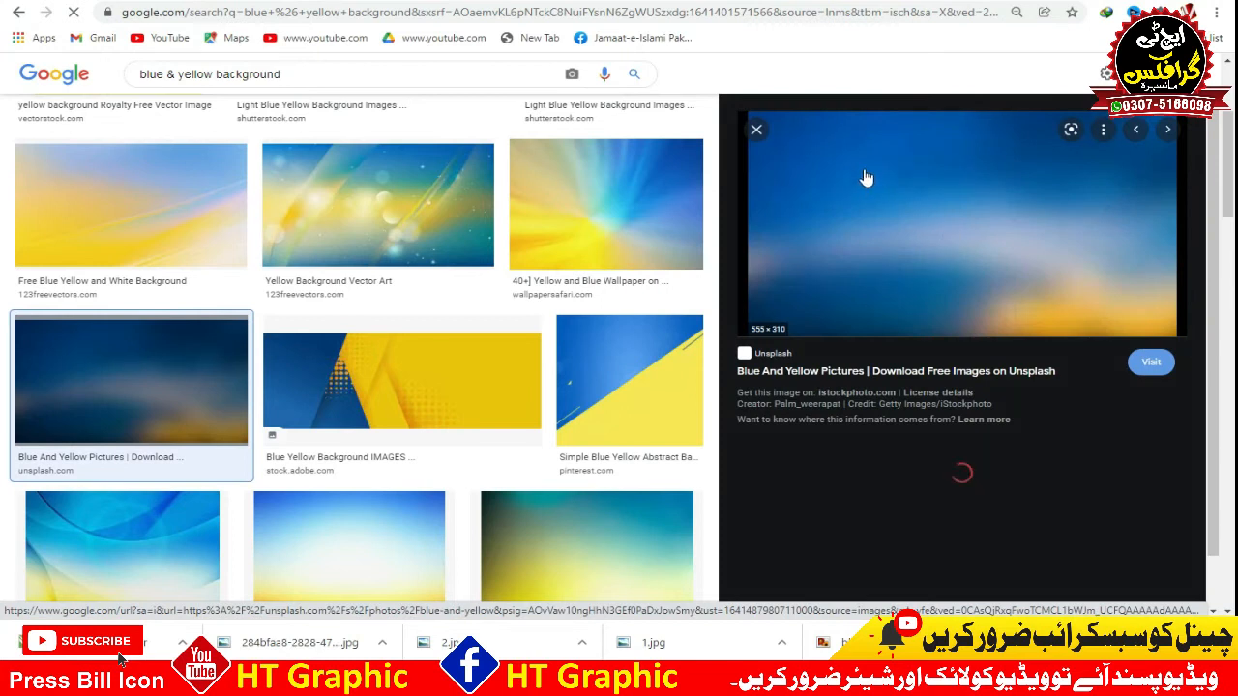
pyautogui.rightClick(864, 180)
pyautogui.click(926, 354)
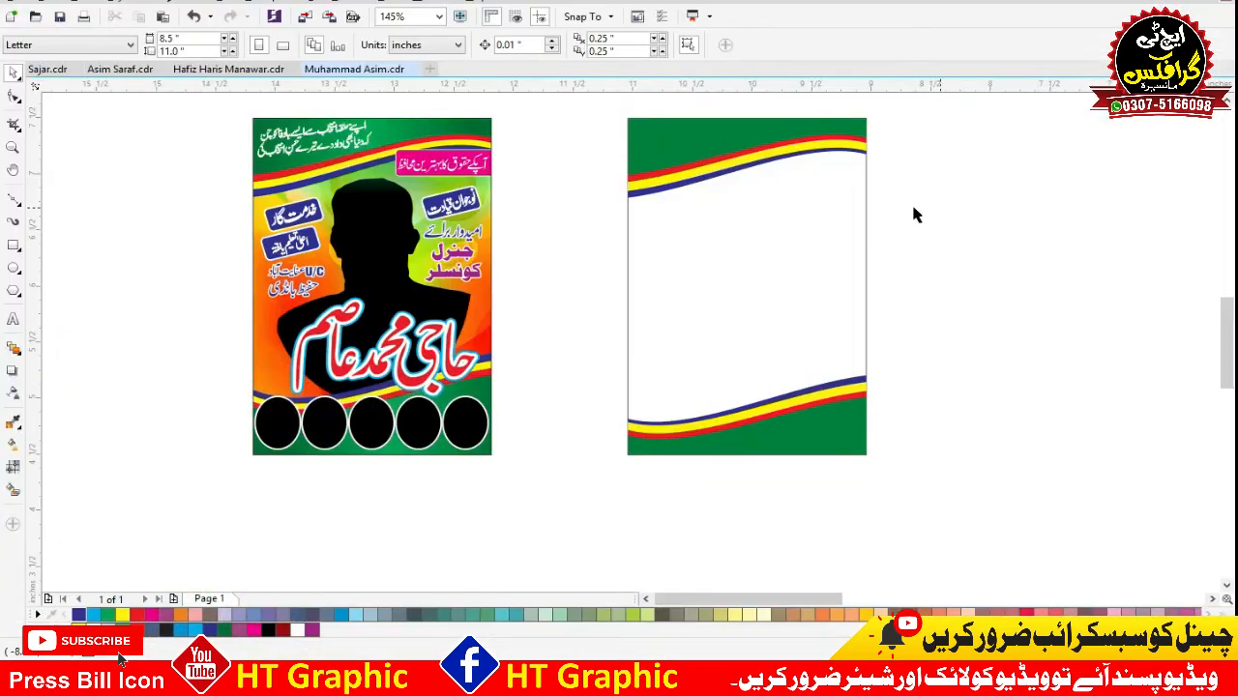
pyautogui.hotkey('ctrl', 'v')
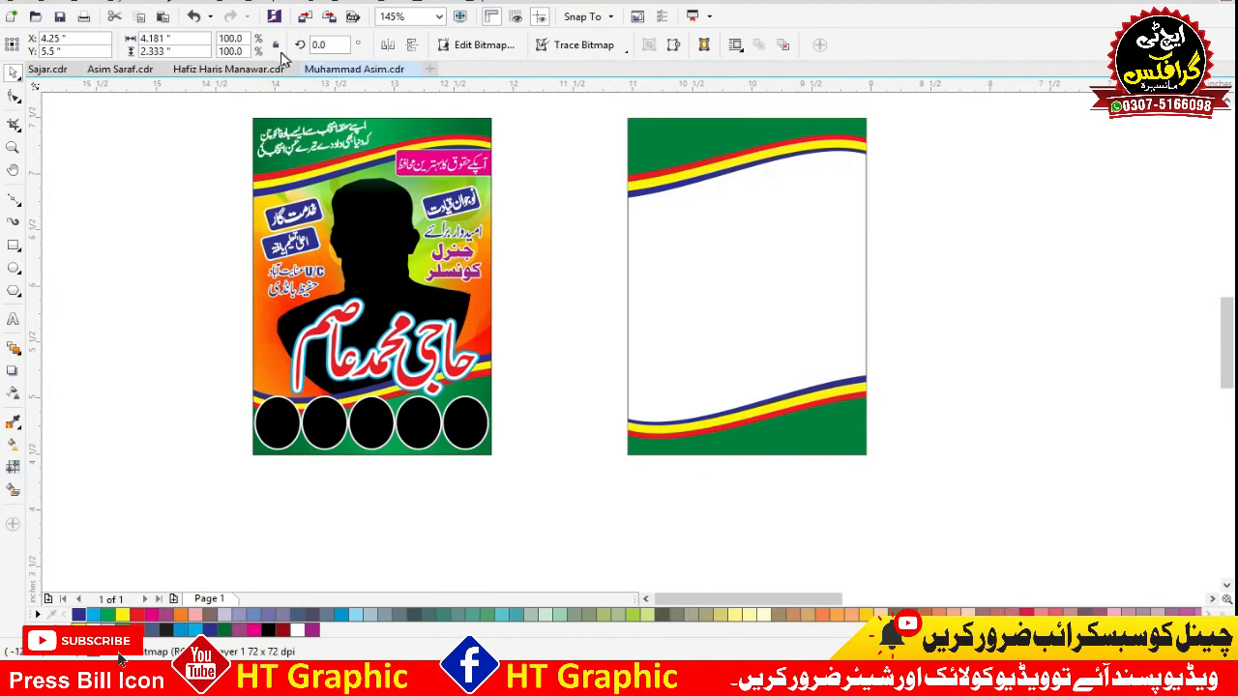
# Centre the pasted blue and yellow picture on the new poster and rotate it 90 degrees.
pyautogui.click(708, 253)
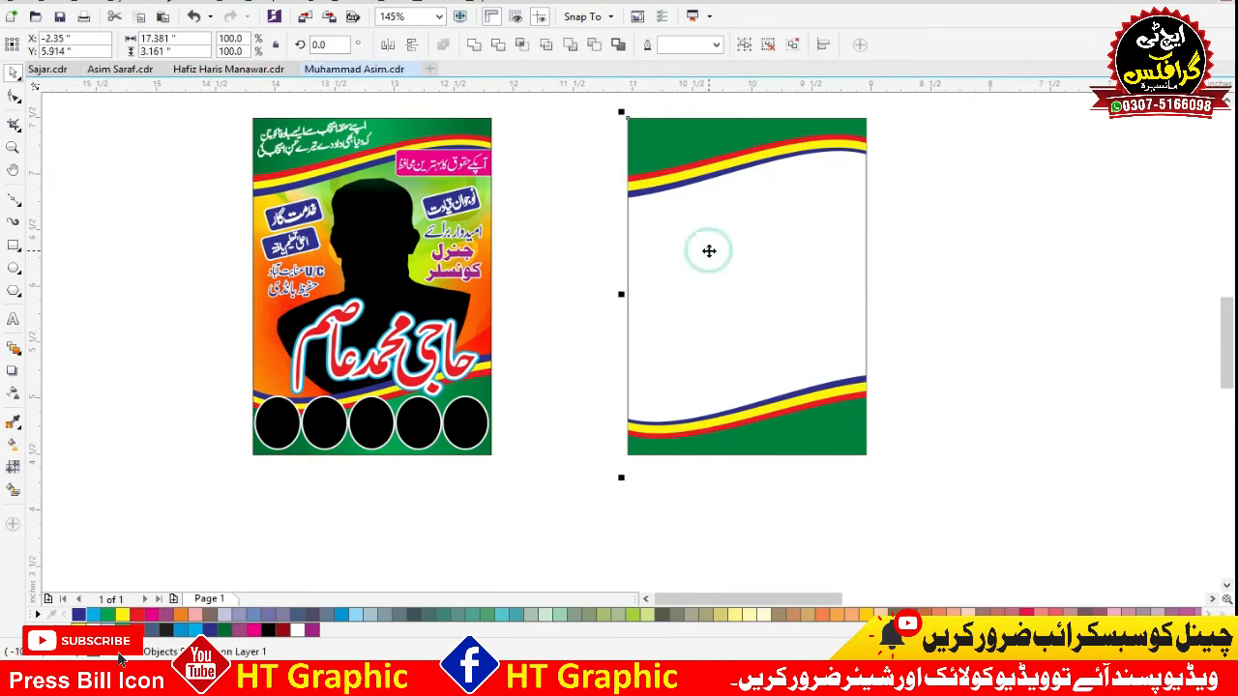
pyautogui.click(915, 165)
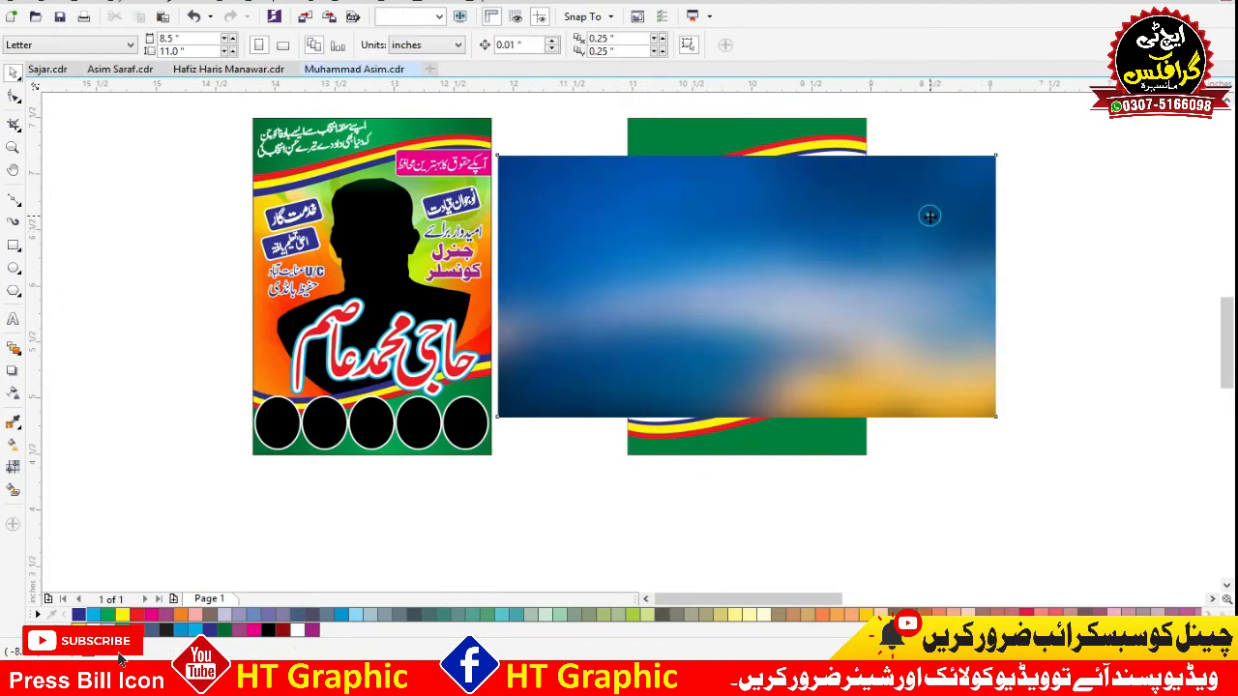
pyautogui.click(343, 42)
pyautogui.write('90')
pyautogui.press('Return')
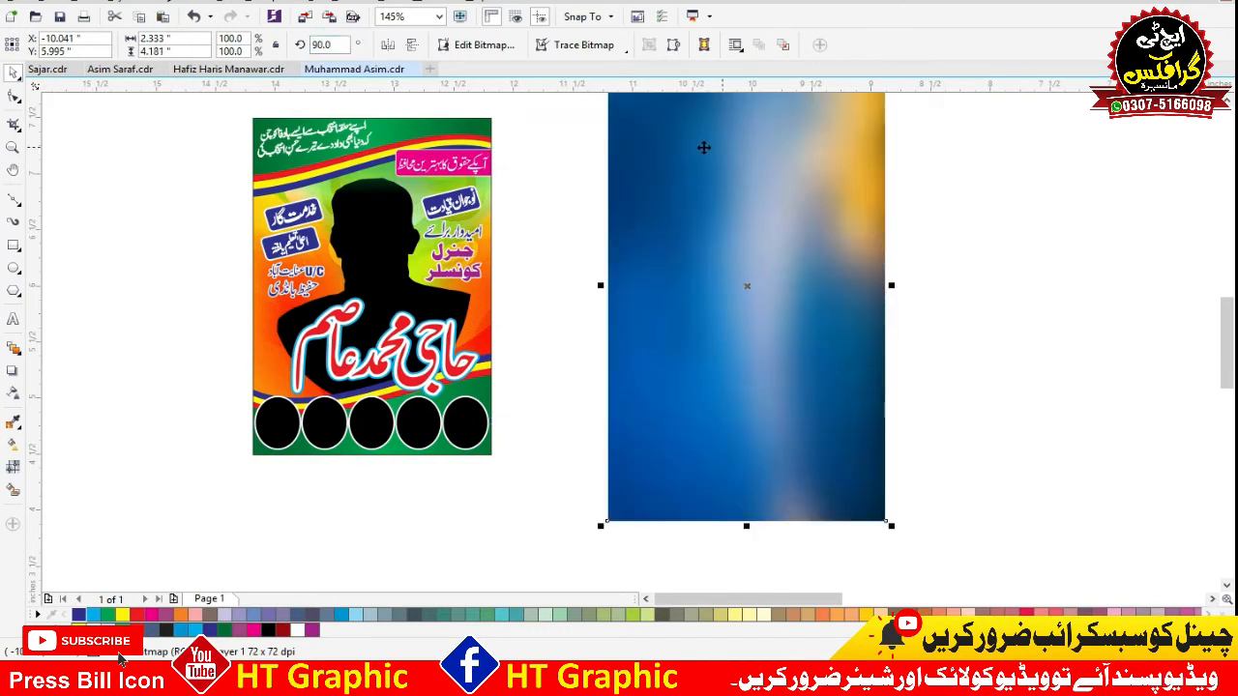
# Move the rotated picture clear of the new poster and resize it to 2 by 3 inches.
pyautogui.moveTo(732, 177); pyautogui.dragTo(1066, 177)
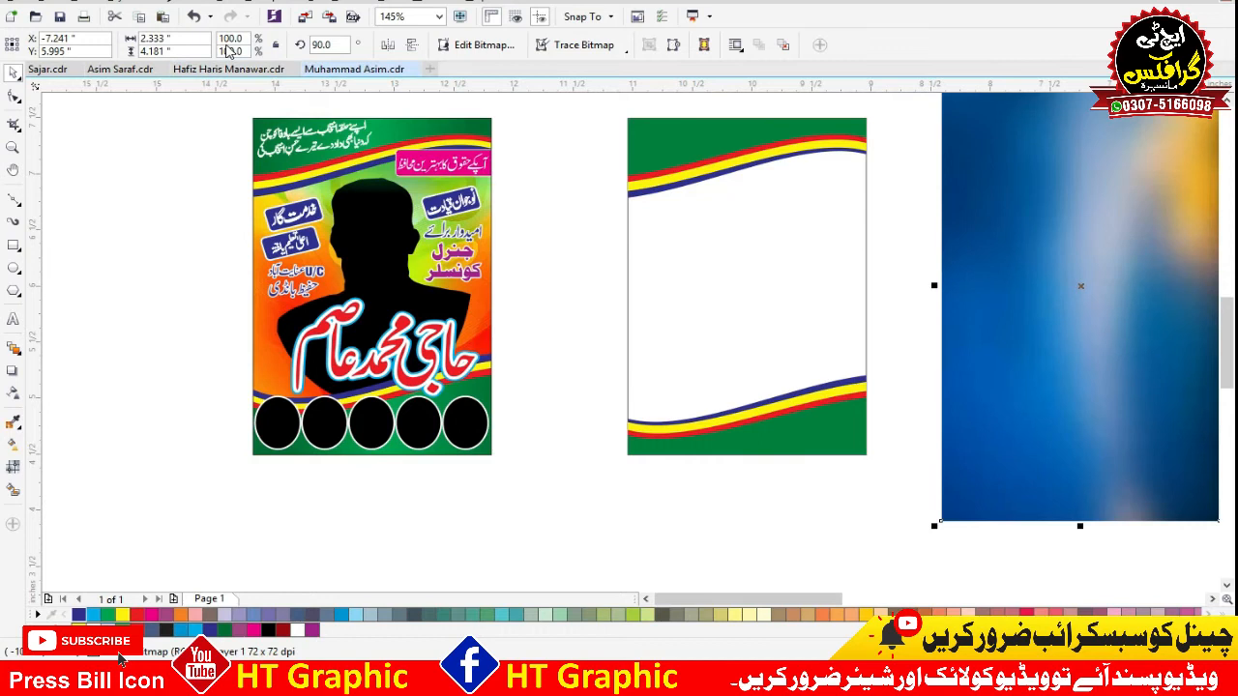
pyautogui.click(184, 38)
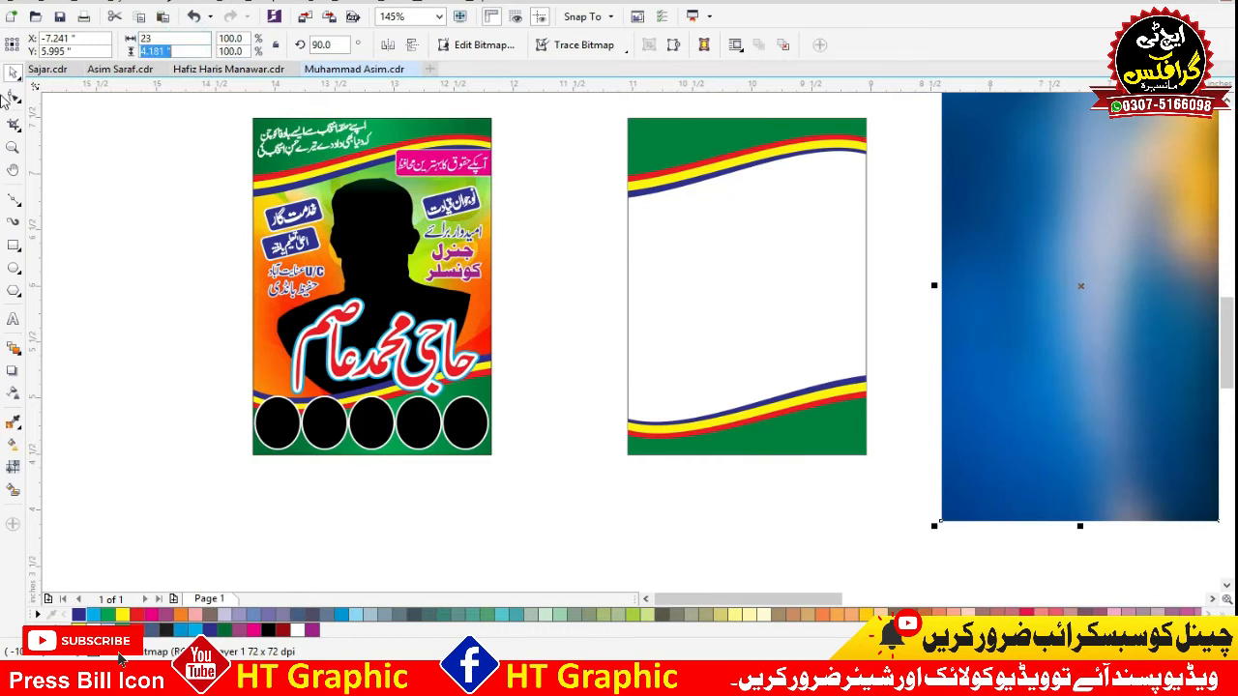
pyautogui.write('2')
pyautogui.press('Tab')
pyautogui.write('3')
pyautogui.press('Return')
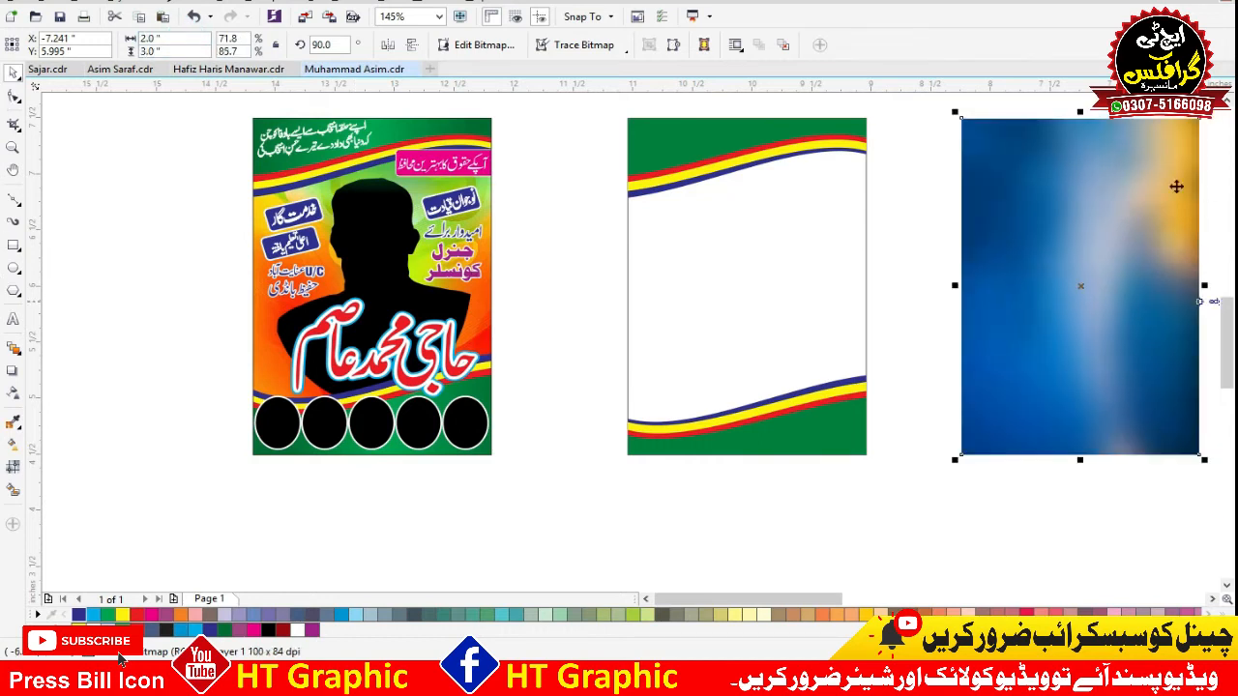
pyautogui.rightClick(1045, 153)
pyautogui.click(1045, 163)
pyautogui.click(868, 219)
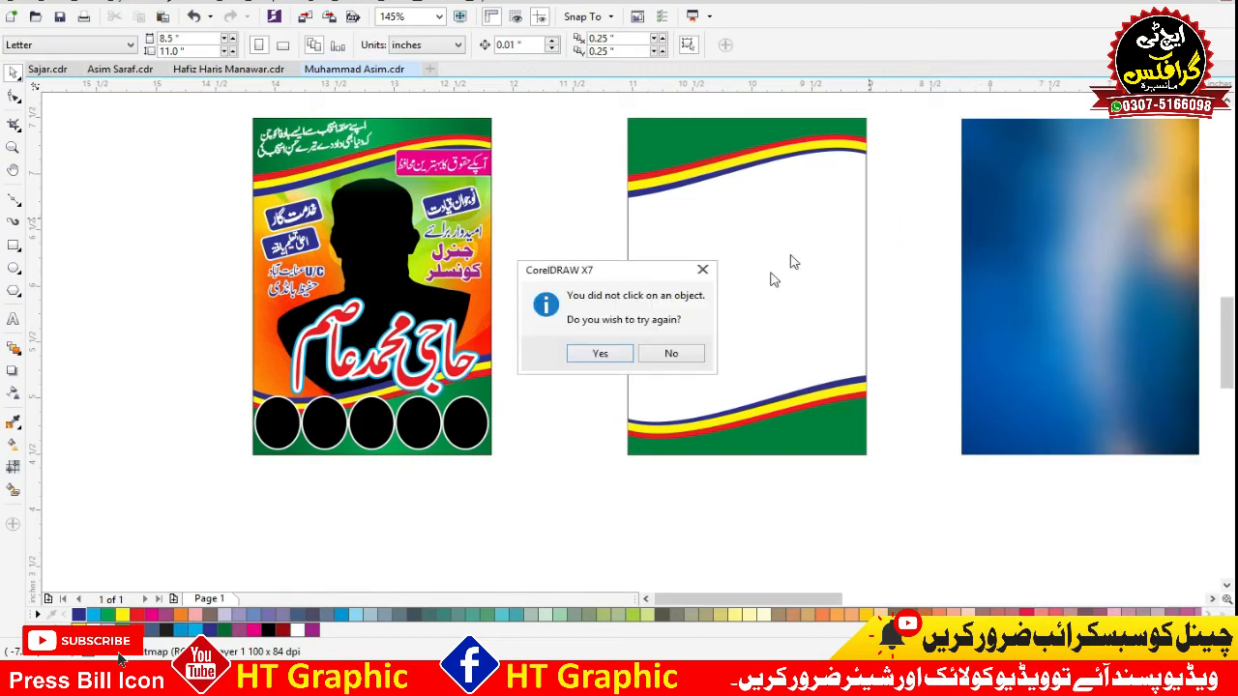
pyautogui.click(677, 356)
pyautogui.moveTo(757, 262); pyautogui.dragTo(819, 235)
pyautogui.hotkey('ctrl', 'z')
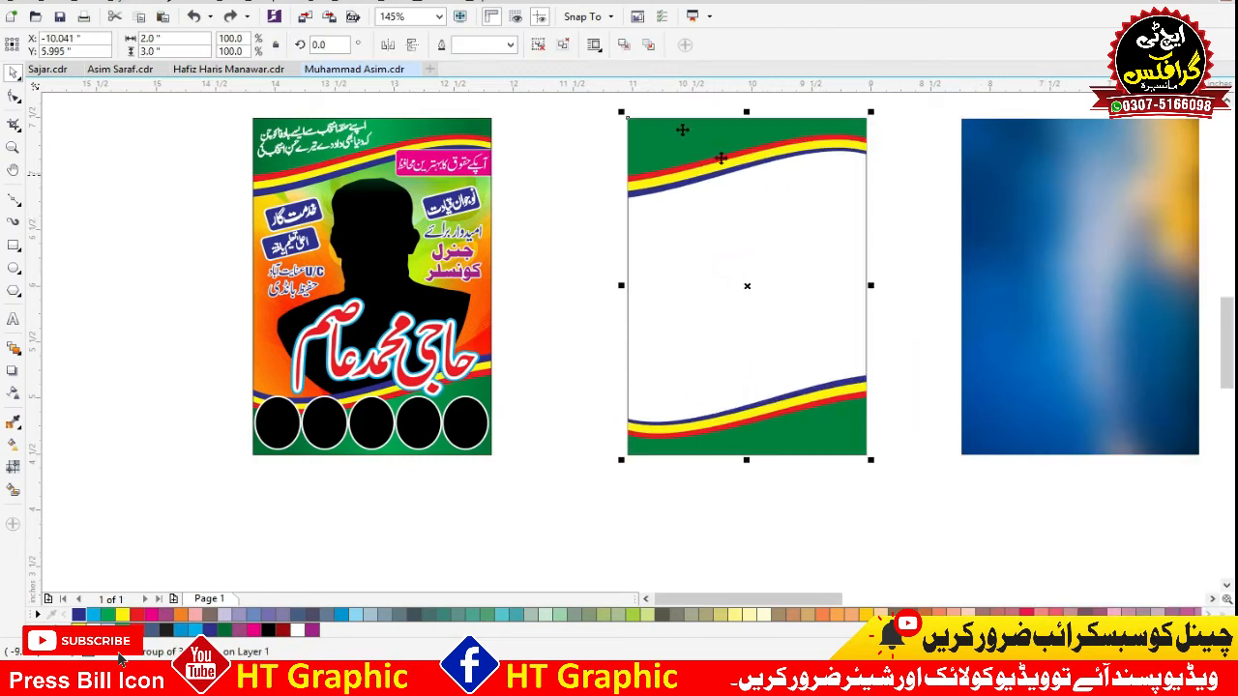
pyautogui.click(570, 188)
# PowerClip the blue and yellow picture inside the new poster's frame so it fills the area between the stripes.
pyautogui.click(1039, 166)
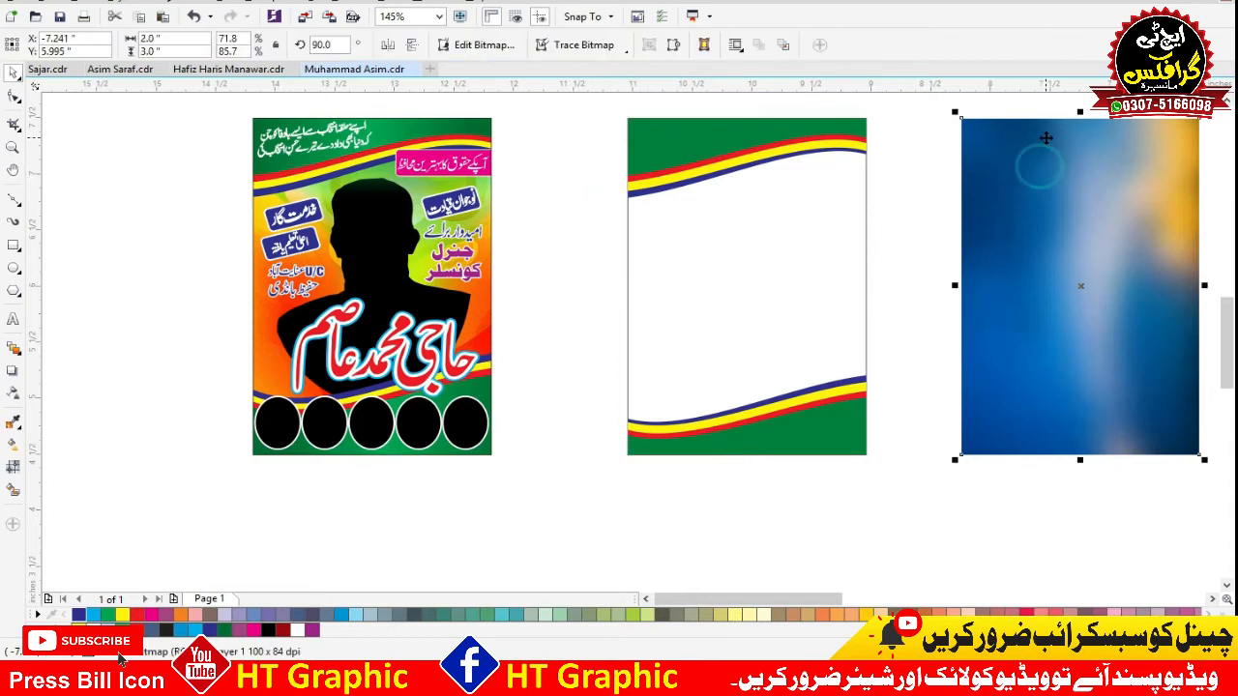
pyautogui.rightClick(1047, 139)
pyautogui.click(1076, 146)
pyautogui.click(727, 247)
pyautogui.click(1032, 168)
pyautogui.click(953, 177)
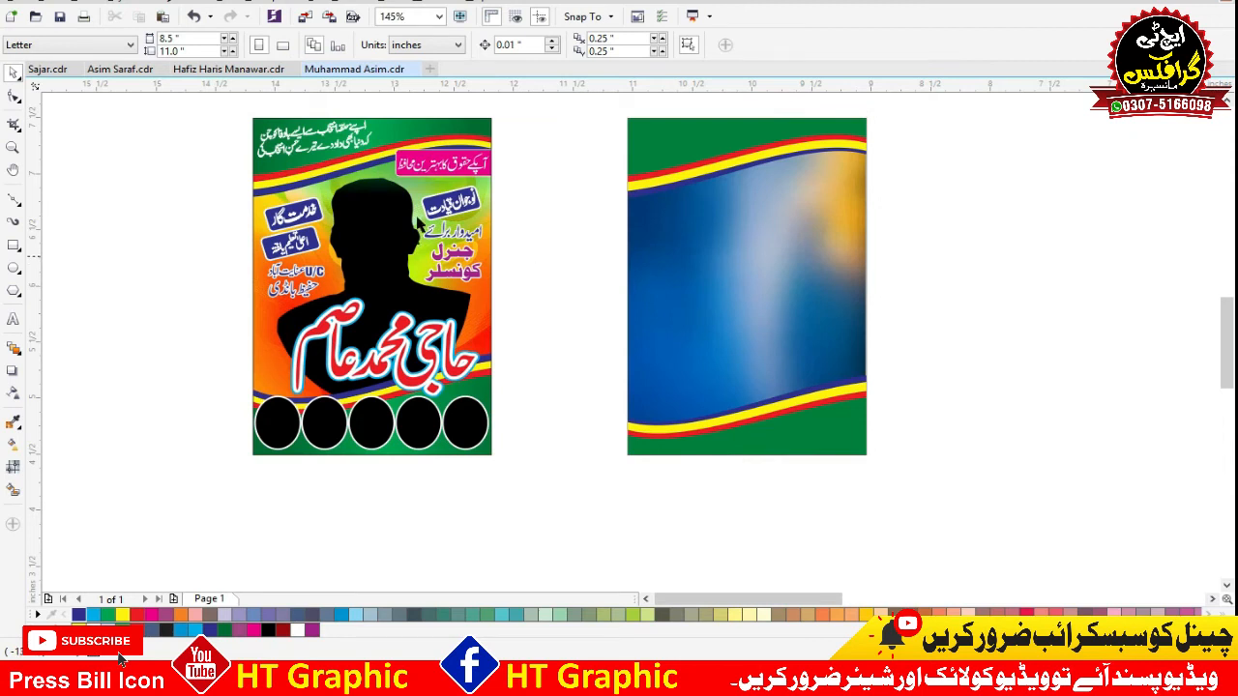
# Copy the header slogan and the right-side badge and candidacy text from the original poster to the same places on the new one.
pyautogui.click(316, 133)
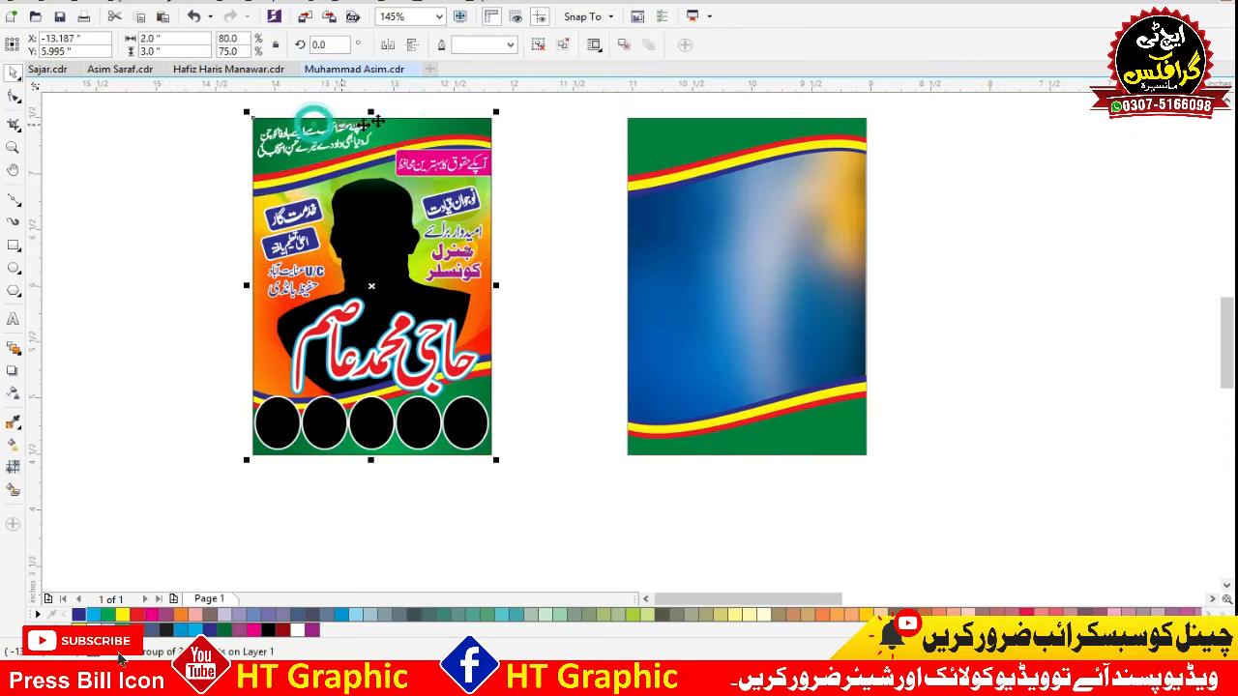
pyautogui.moveTo(317, 148); pyautogui.dragTo(692, 138)
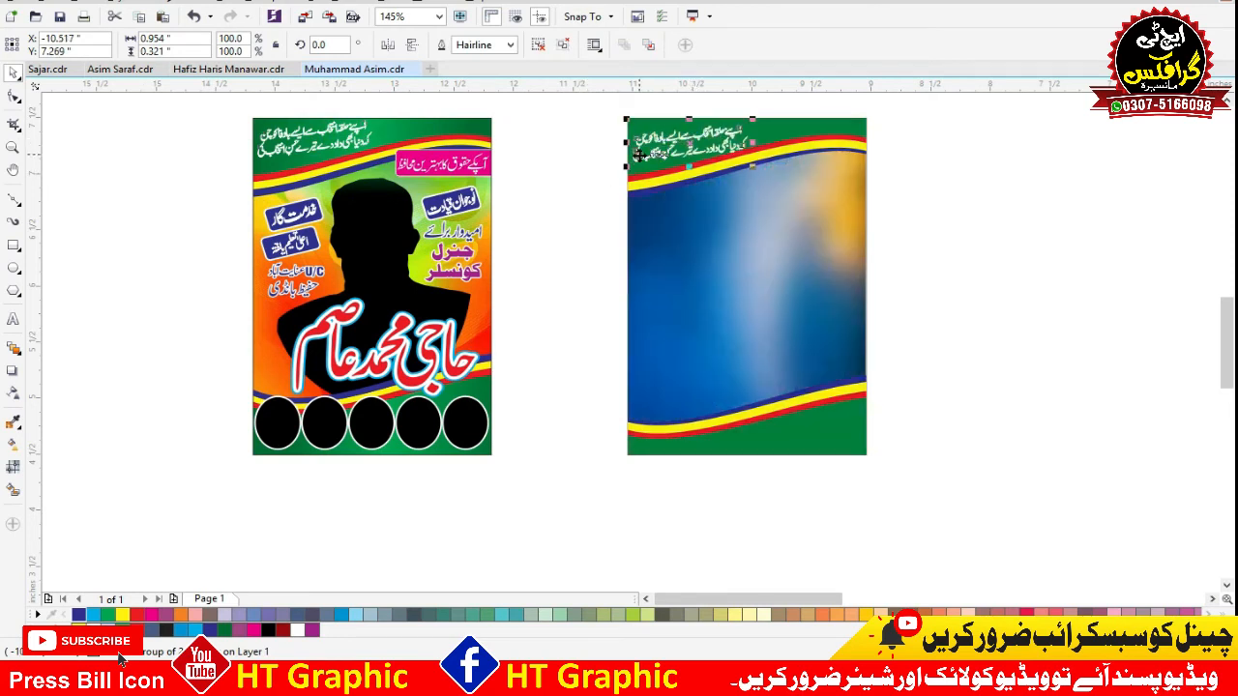
pyautogui.moveTo(558, 130); pyautogui.dragTo(355, 312)
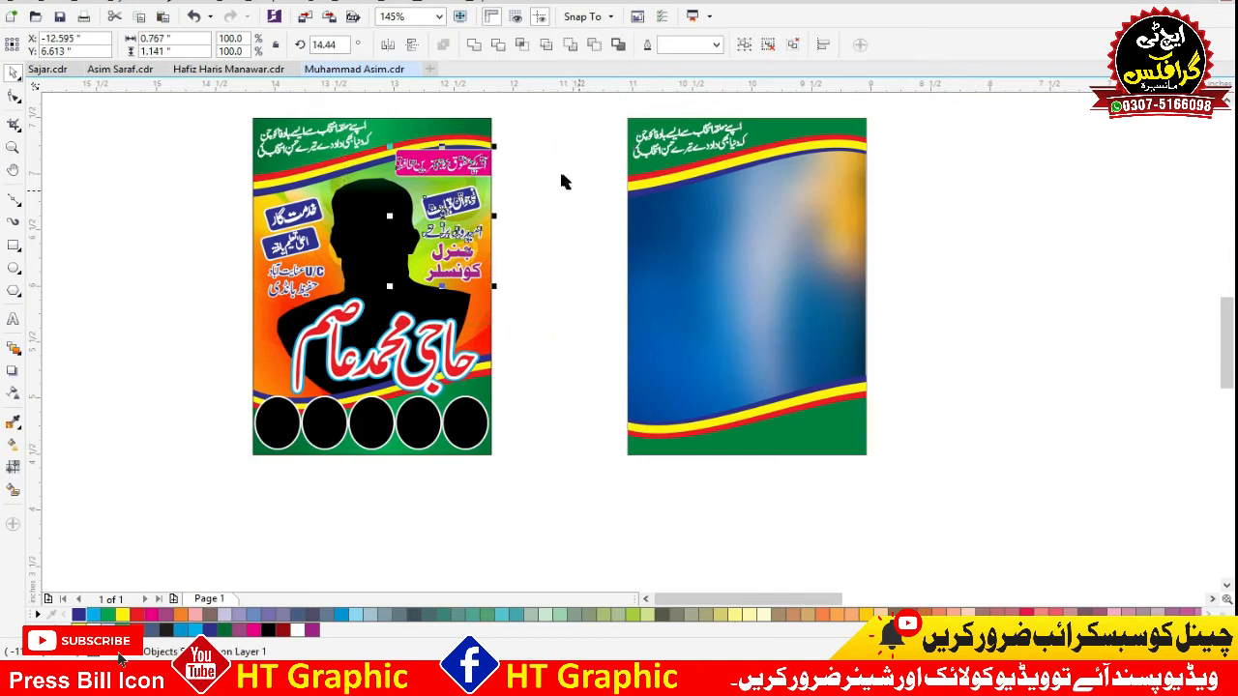
pyautogui.moveTo(440, 211); pyautogui.dragTo(826, 203)
pyautogui.rightClick(826, 203)
# Copy the large name lettering, the two left badges and the U/C text onto the new poster and nudge the left group further left.
pyautogui.moveTo(539, 287); pyautogui.dragTo(247, 425)
pyautogui.moveTo(367, 360); pyautogui.dragTo(738, 381)
pyautogui.moveTo(192, 183); pyautogui.dragTo(330, 314)
pyautogui.moveTo(304, 243); pyautogui.dragTo(662, 260)
pyautogui.press('Left')
pyautogui.press('Left')
pyautogui.press('Left')
# Nudge the new poster's two-line U/C text down and fill it yellow.
pyautogui.moveTo(575, 268); pyautogui.dragTo(722, 348)
pyautogui.press('Down')
pyautogui.press('Down')
pyautogui.click(125, 615)
pyautogui.press('F2')
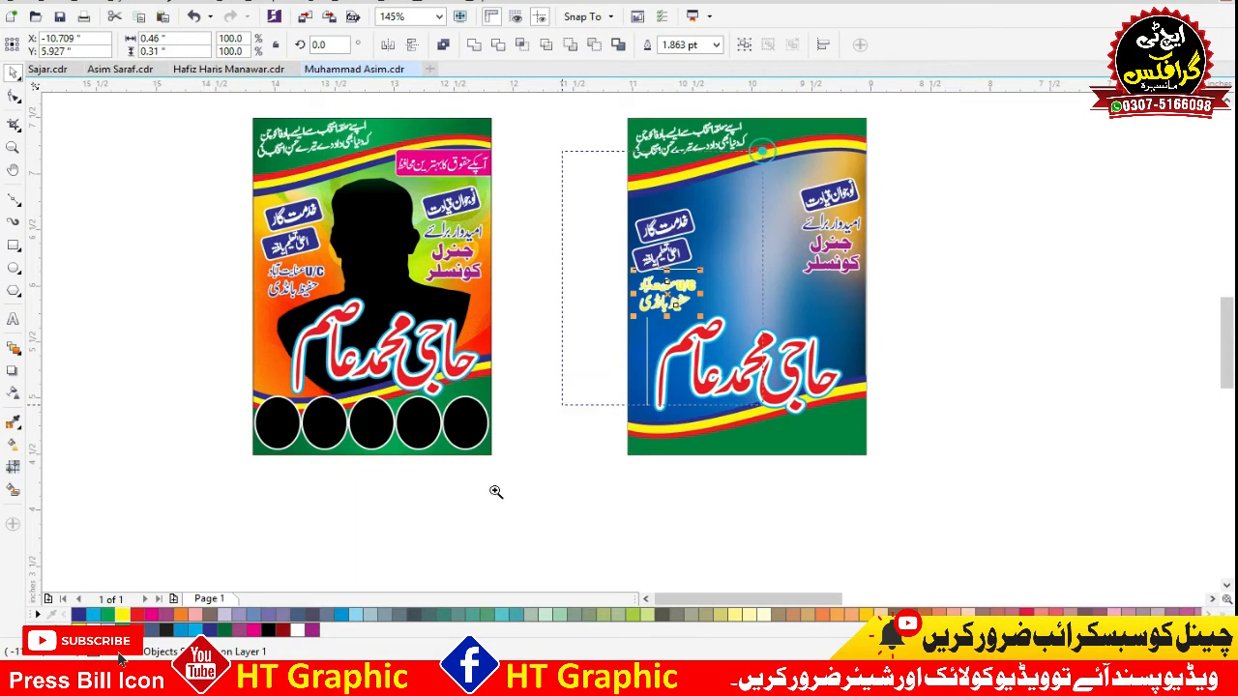
pyautogui.moveTo(496, 489); pyautogui.dragTo(759, 148)
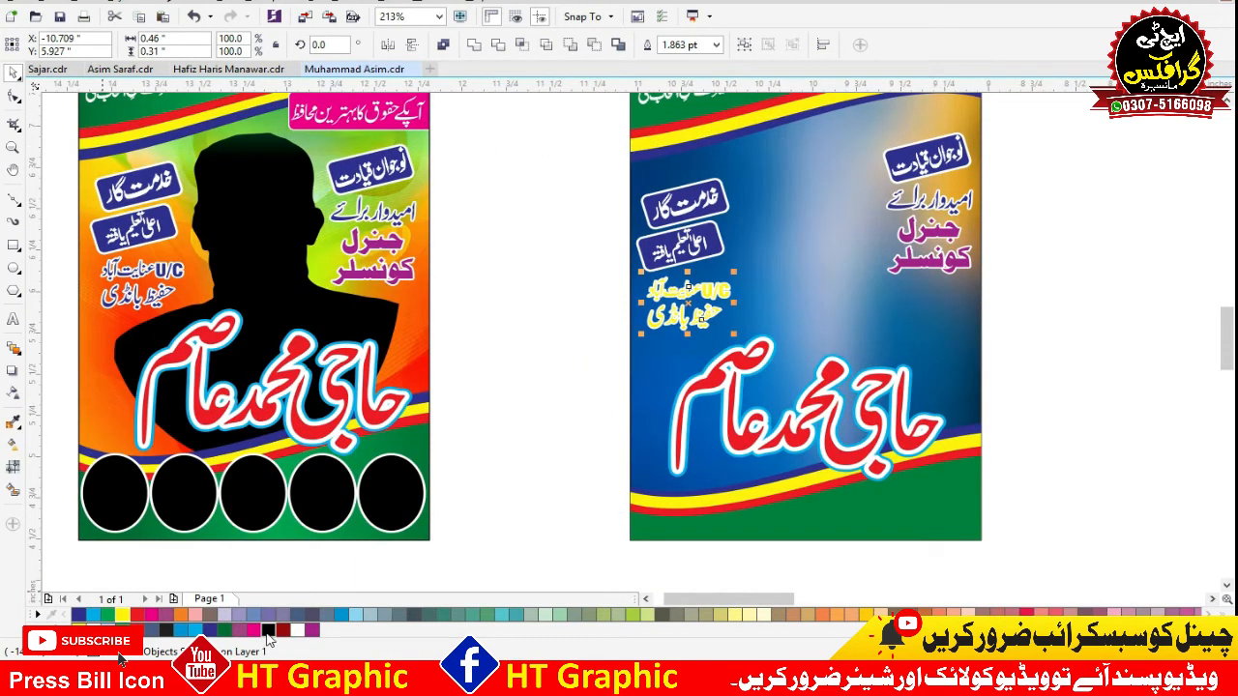
# Give the yellow U/C text a black outline 1 point wide.
pyautogui.click(268, 631)
pyautogui.press('F12')
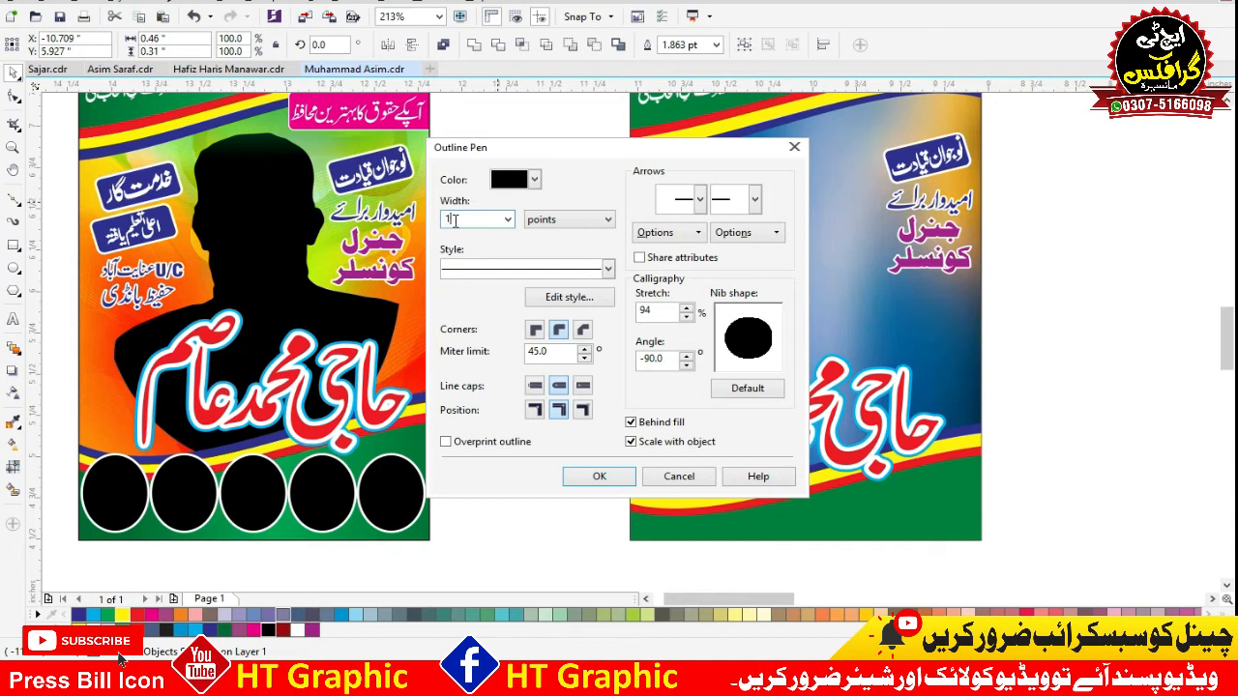
pyautogui.write('1')
pyautogui.press('Return')
# Nudge the new poster's two-line purple office title down and fill it red.
pyautogui.moveTo(1025, 216); pyautogui.dragTo(810, 352)
pyautogui.click(944, 238)
pyautogui.press('Down')
pyautogui.press('Down')
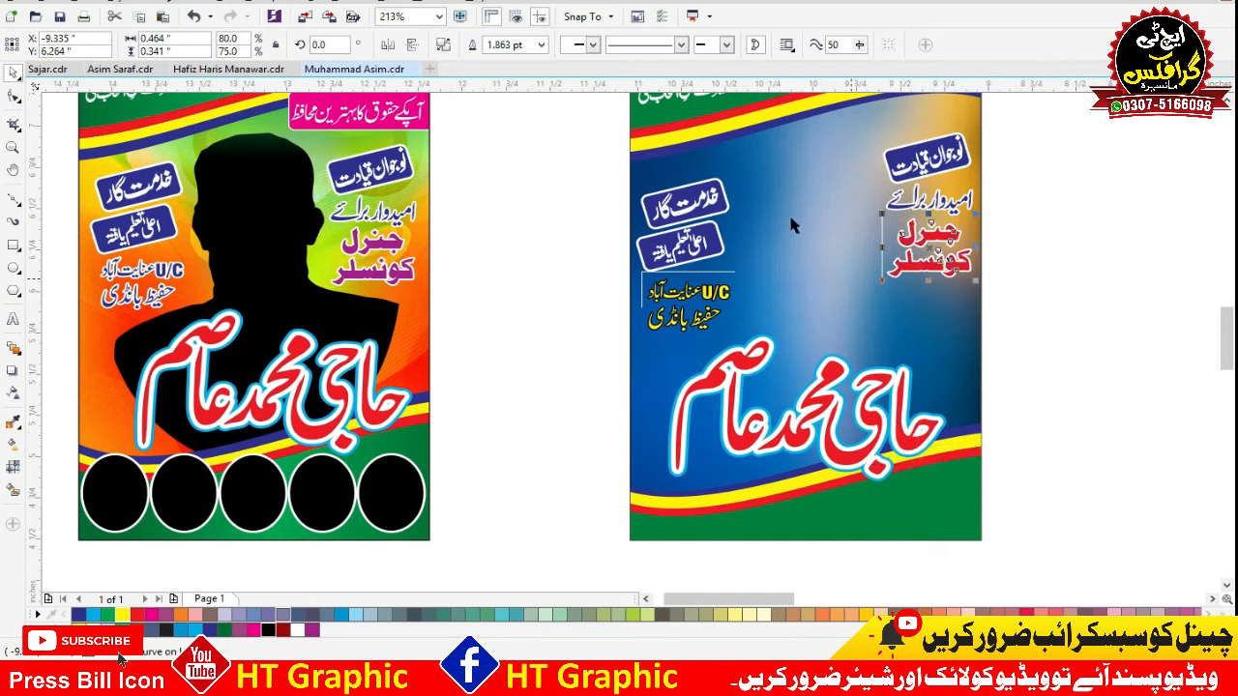
# Set the red office title's white outline width to 3 points.
pyautogui.press('F12')
pyautogui.doubleClick(462, 224)
pyautogui.write('3')
pyautogui.press('Return')
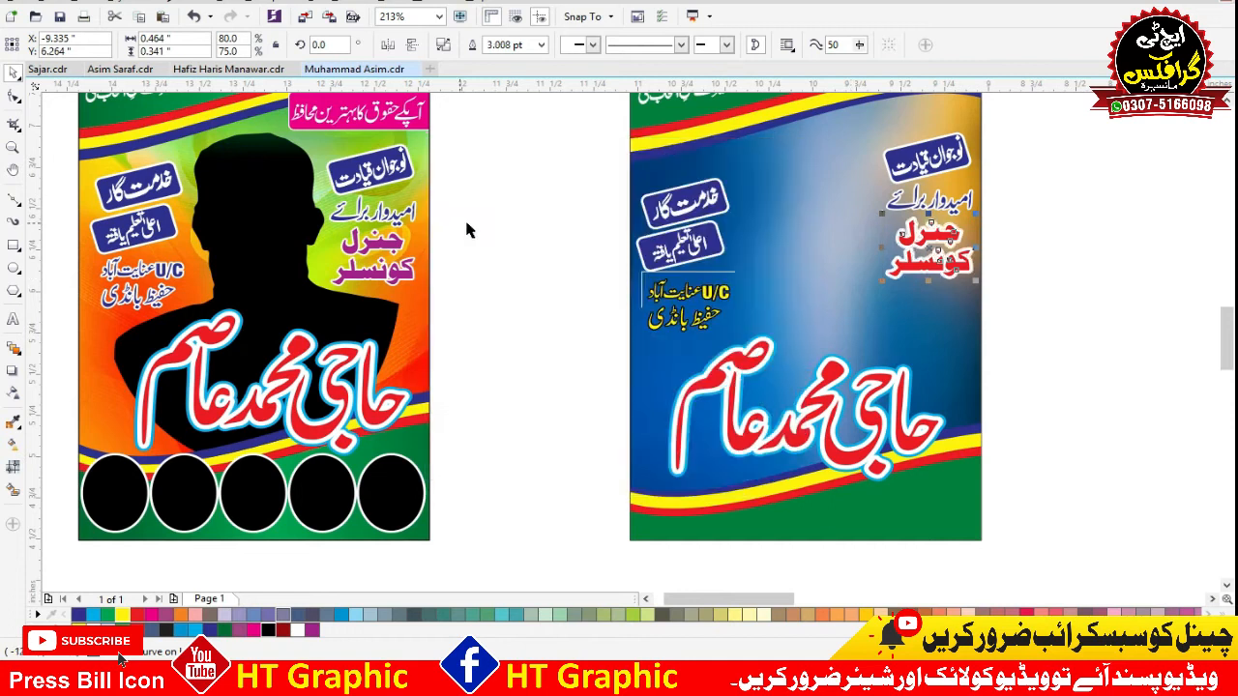
# Set the red office title's white outline width to 2 points.
pyautogui.scroll(-2, 600, 230)
pyautogui.press('F12')
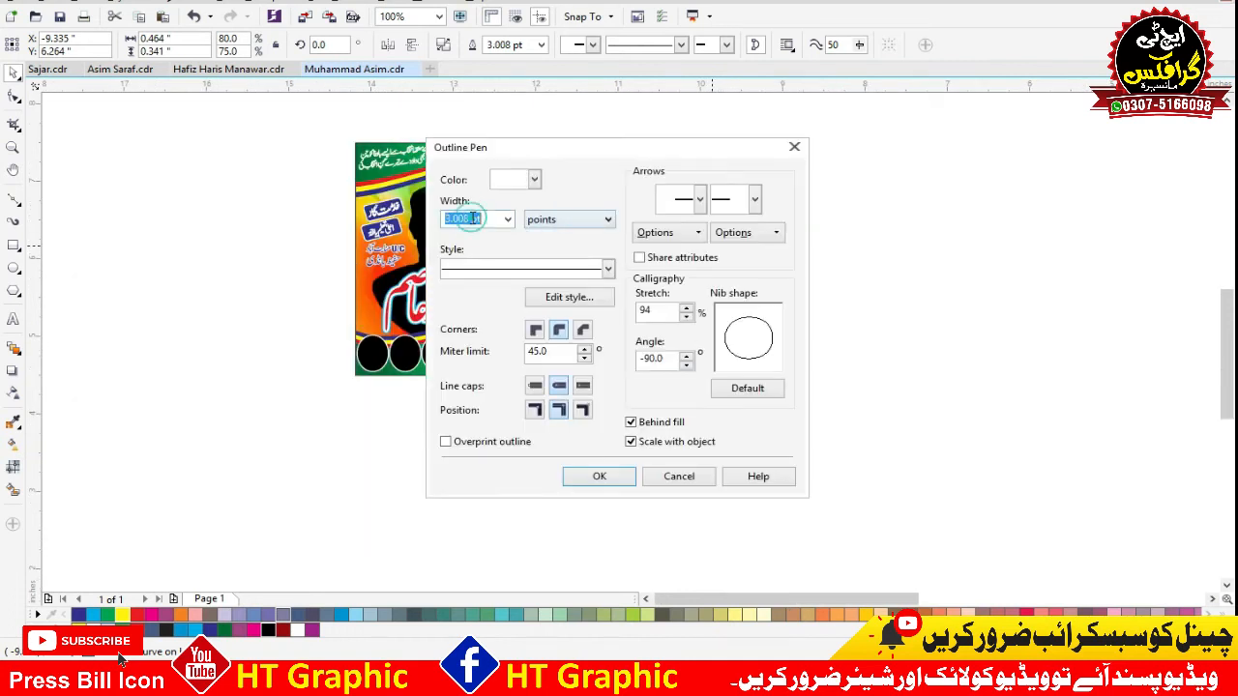
pyautogui.write('2')
pyautogui.press('Return')
pyautogui.scroll(2, 997, 235)
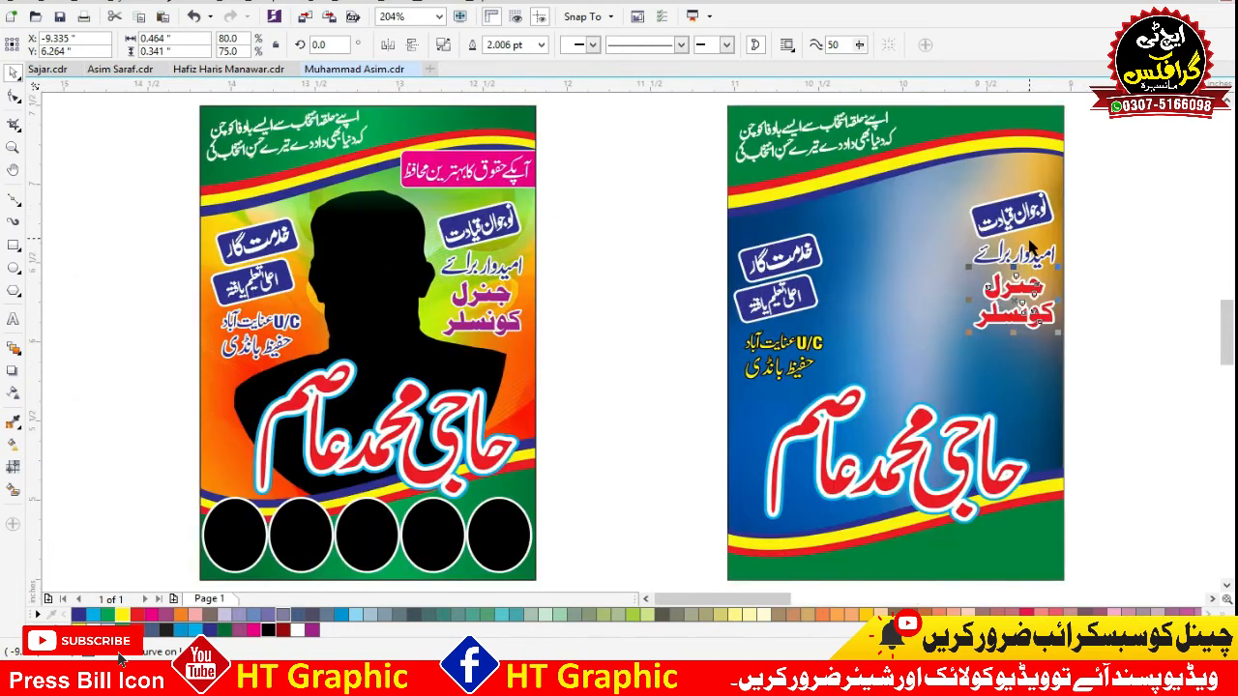
# Recolor the new poster's three blue badges with the purple sampled from the original poster's office title.
pyautogui.click(793, 244)
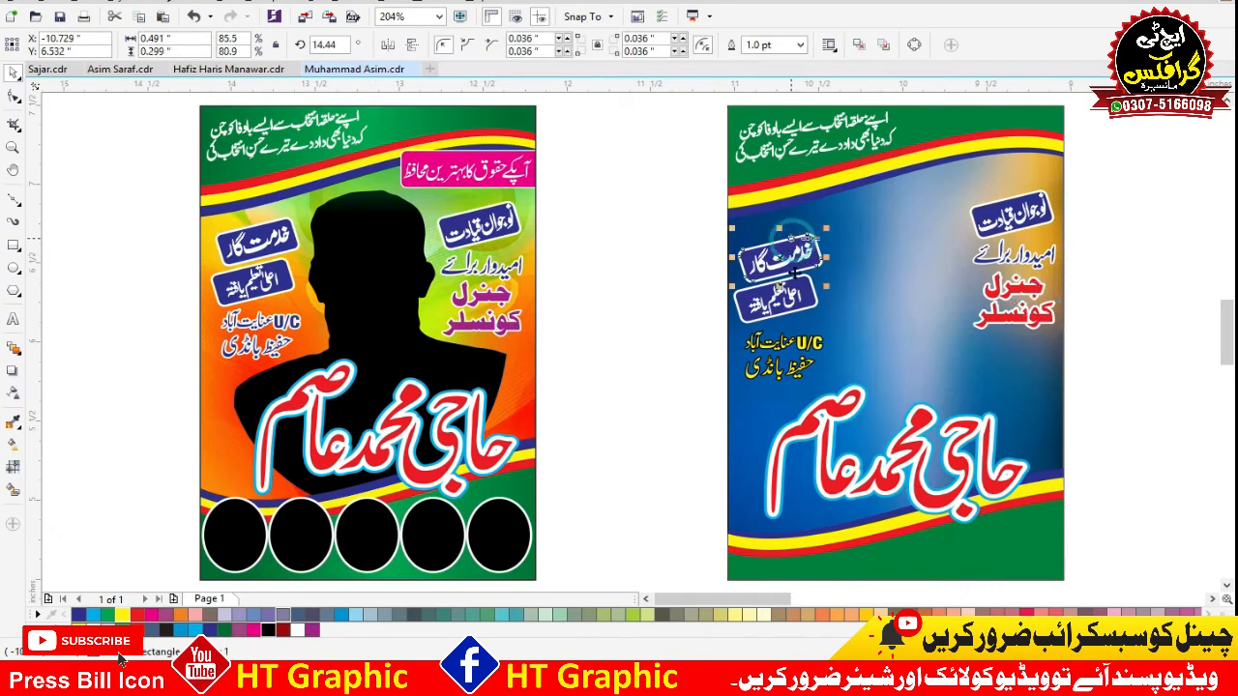
pyautogui.hotkey('ctrl', 'shift', 'e')
pyautogui.click(495, 299)
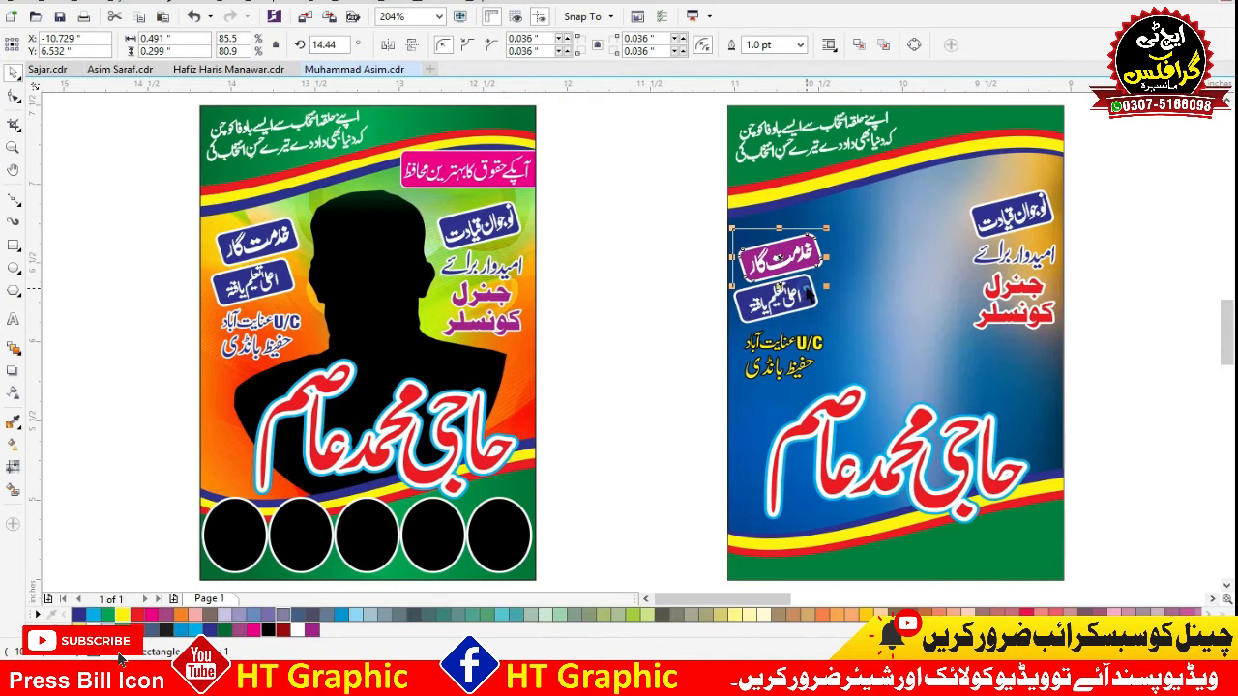
pyautogui.click(809, 295)
pyautogui.click(1023, 205)
pyautogui.click(1173, 199)
# Extract the background contents of the original poster from its PowerClip frame.
pyautogui.click(459, 206)
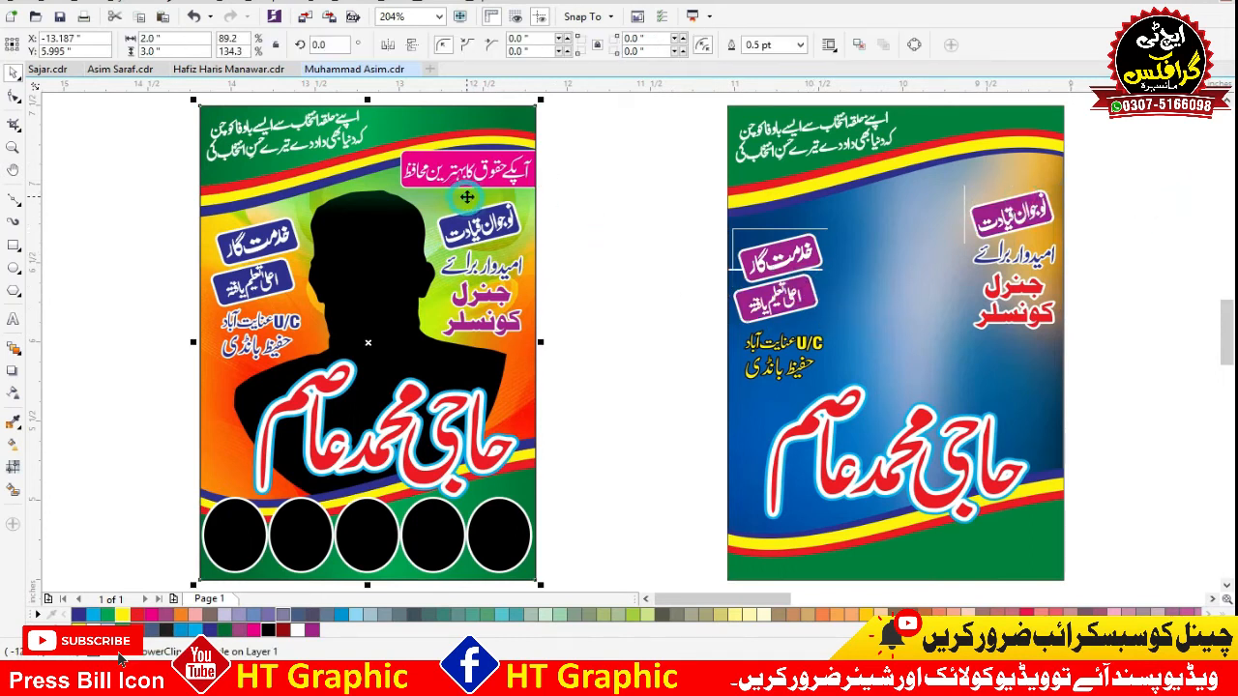
pyautogui.scroll(-2, 463, 203)
pyautogui.click(424, 409)
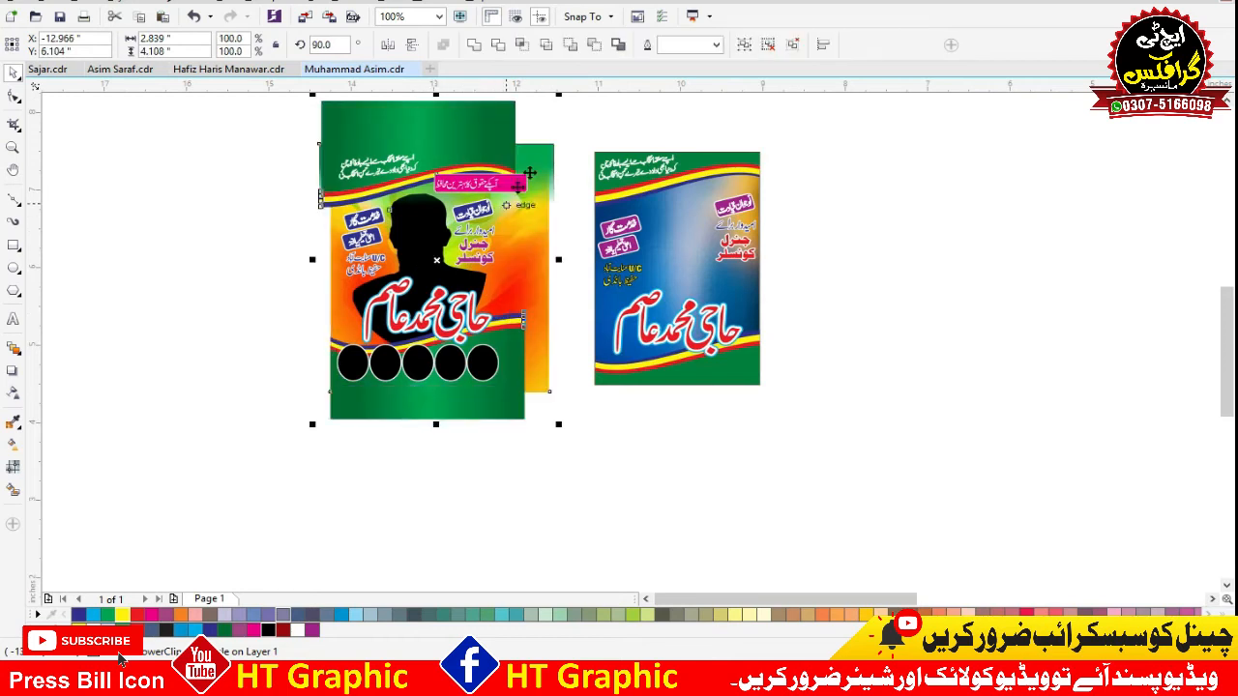
# Undo the PowerClip extraction and open the original poster's background PowerClip for editing.
pyautogui.hotkey('ctrl', 'z')
pyautogui.click(523, 163)
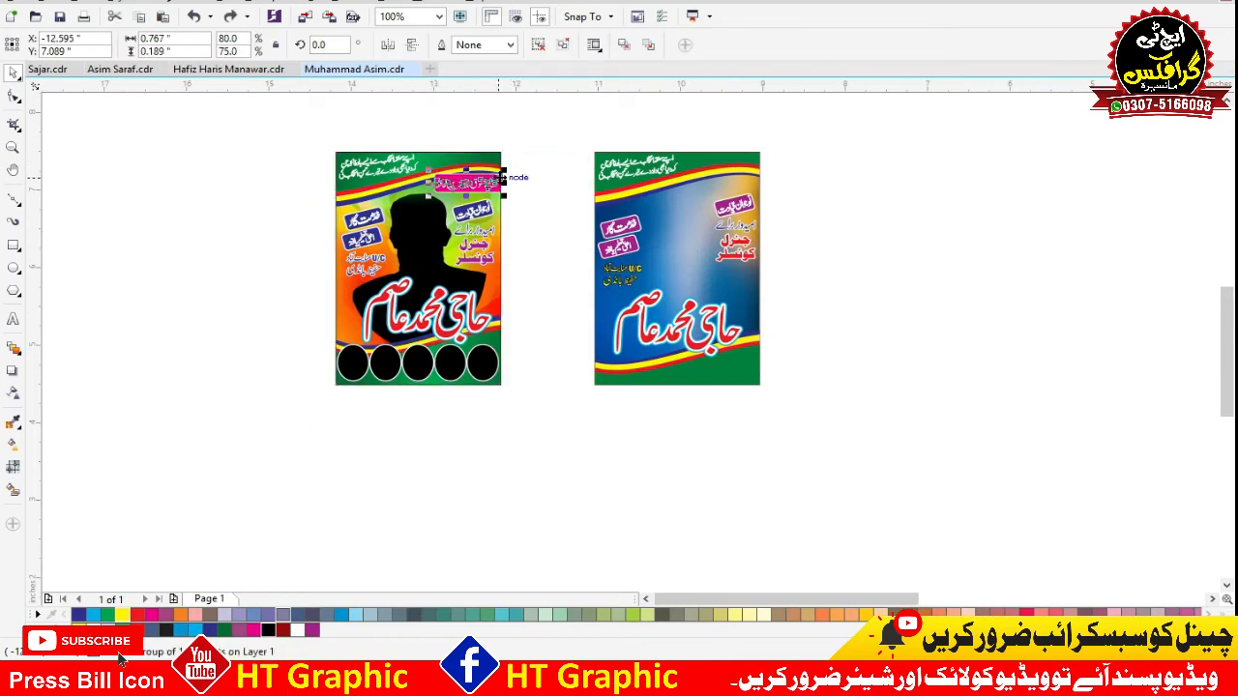
pyautogui.doubleClick(497, 162)
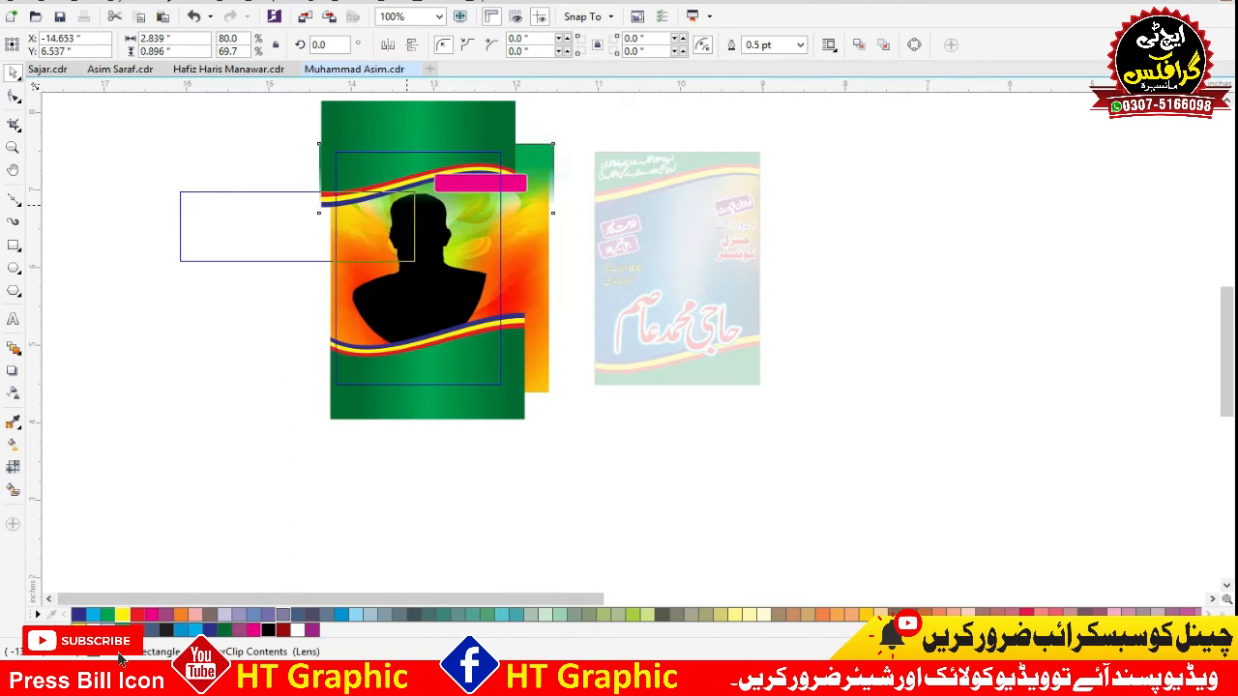
# Copy the pink slogan bar out of the original poster's PowerClip and place a duplicate at the matching spot on the new poster.
pyautogui.click(495, 184)
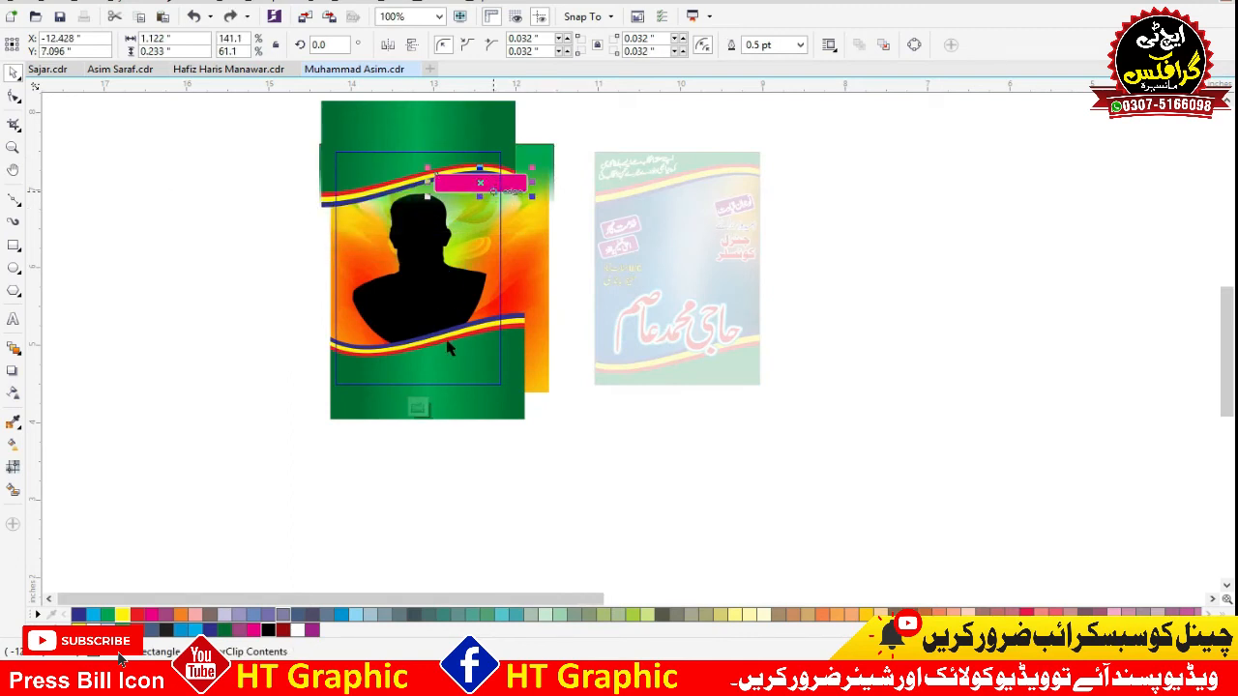
pyautogui.click(420, 408)
pyautogui.hotkey('ctrl', 'v')
pyautogui.moveTo(553, 158); pyautogui.dragTo(717, 190)
pyautogui.click(853, 157)
# Try to PowerClip the pink bar inside the new poster's header group, and undo the trial changes.
pyautogui.rightClick(779, 187)
pyautogui.click(793, 199)
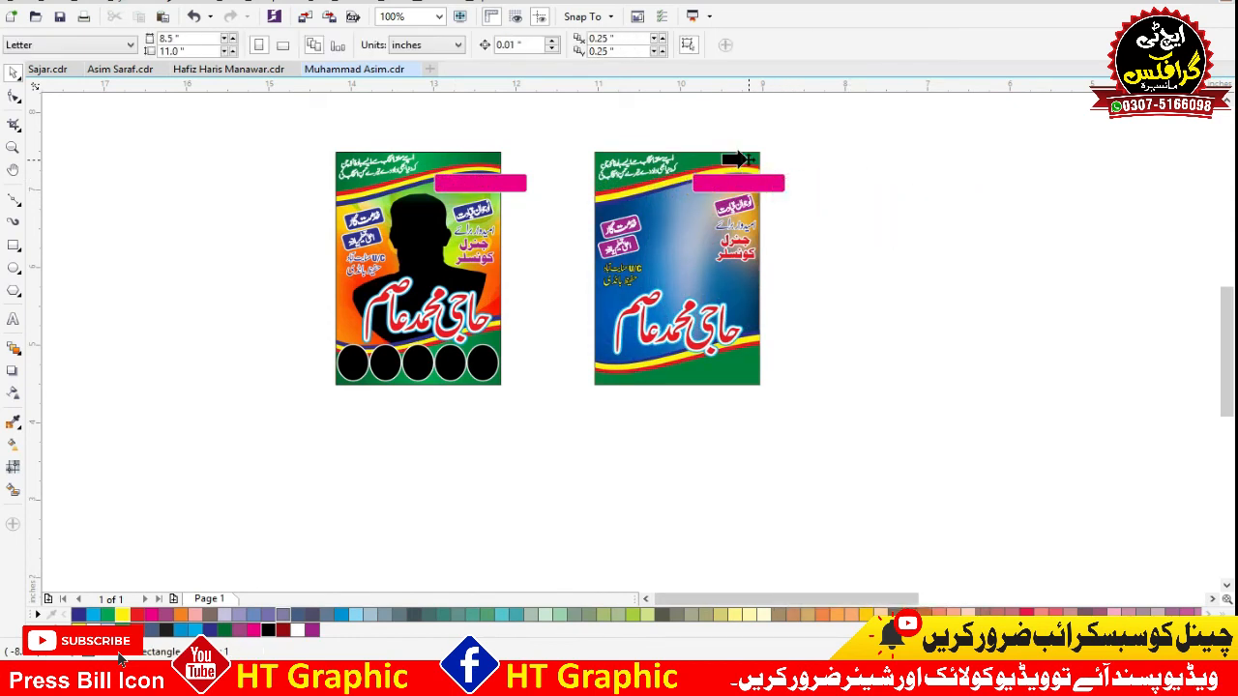
pyautogui.click(740, 159)
pyautogui.click(792, 158)
pyautogui.hotkey('ctrl', 'z')
pyautogui.click(692, 221)
pyautogui.moveTo(716, 259); pyautogui.dragTo(719, 262)
pyautogui.hotkey('ctrl', 'z')
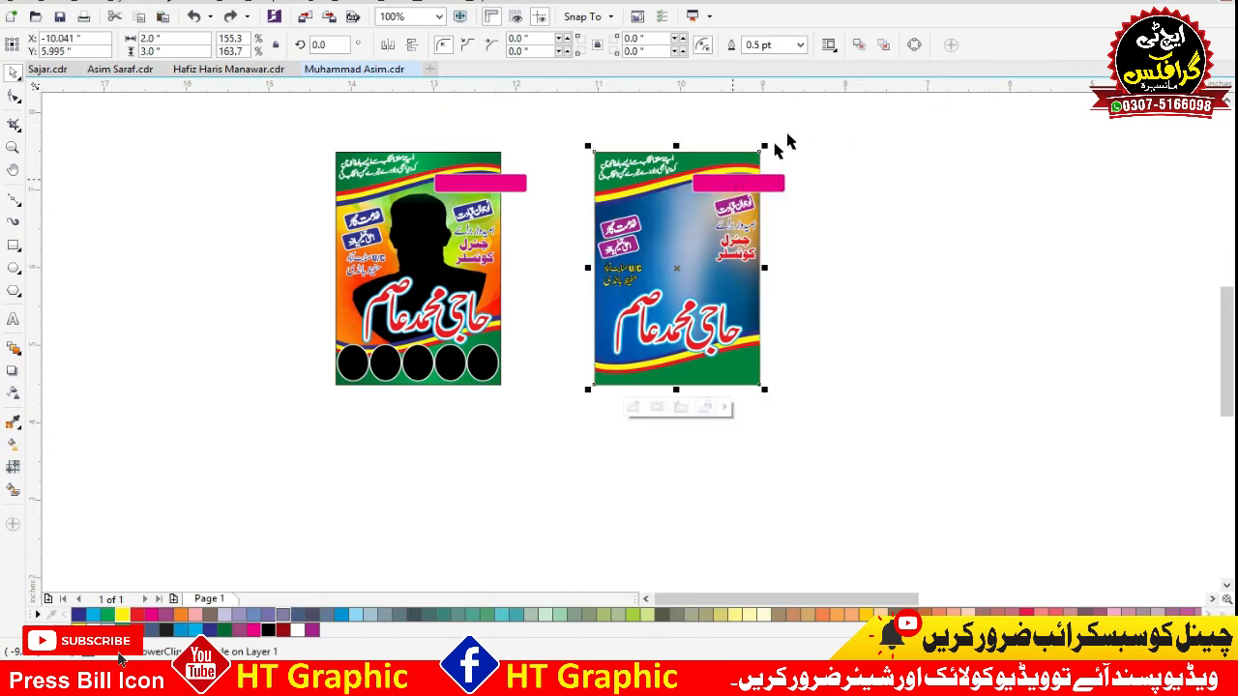
# PowerClip the striped header and footer groups inside the new poster's blue background frame.
pyautogui.click(732, 147)
pyautogui.moveTo(730, 157); pyautogui.dragTo(776, 149)
pyautogui.hotkey('ctrl', 'z')
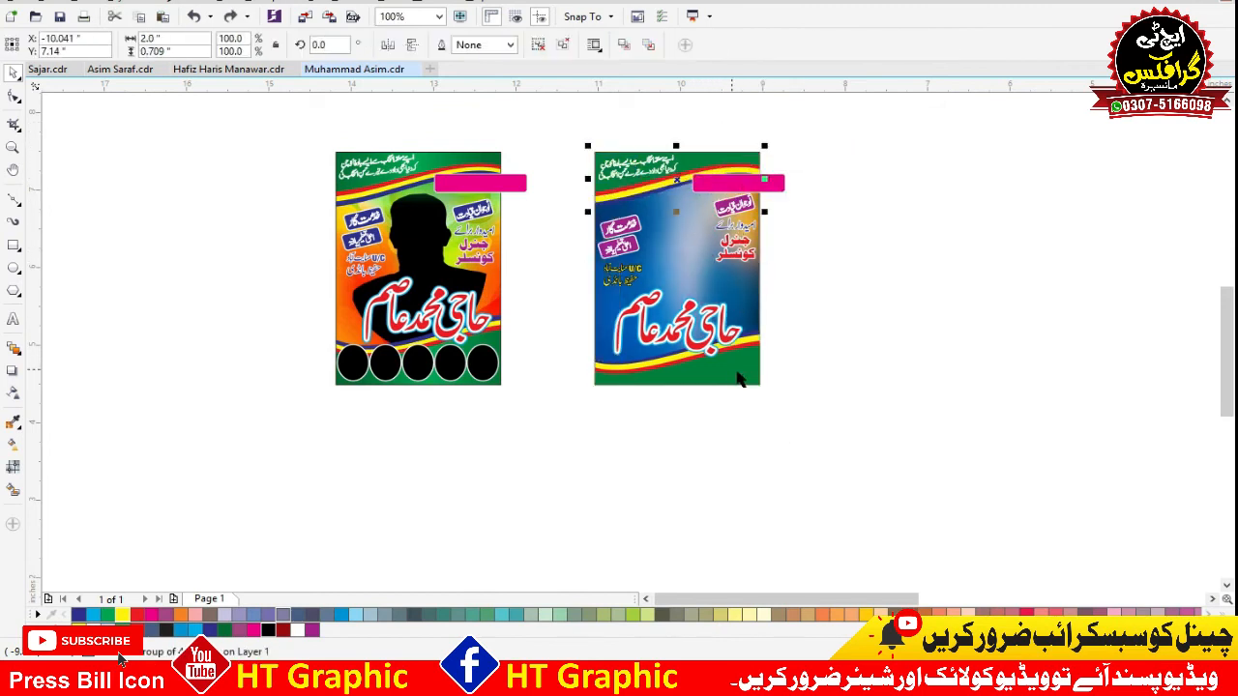
pyautogui.keyDown('shift'); pyautogui.click(737, 372); pyautogui.keyUp('shift')
pyautogui.rightClick(737, 372)
pyautogui.click(802, 23)
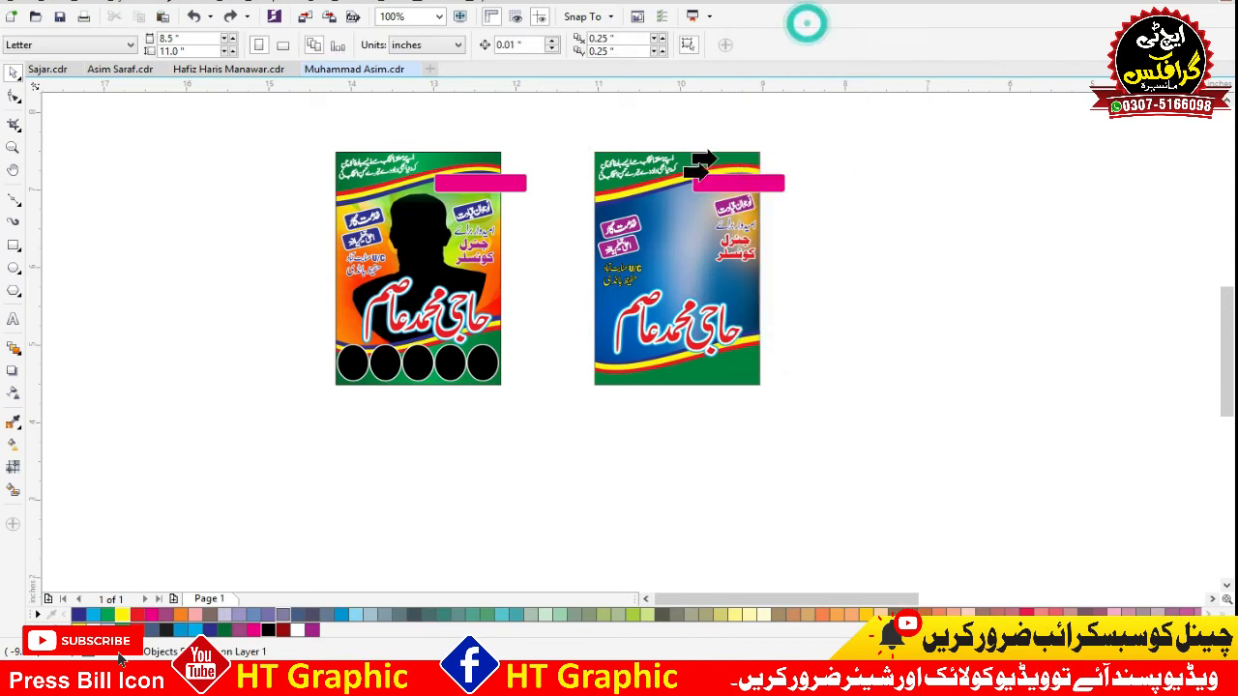
# PowerClip the pink bar inside the new poster's background so it sits behind the slogan text.
pyautogui.rightClick(782, 183)
pyautogui.click(829, 116)
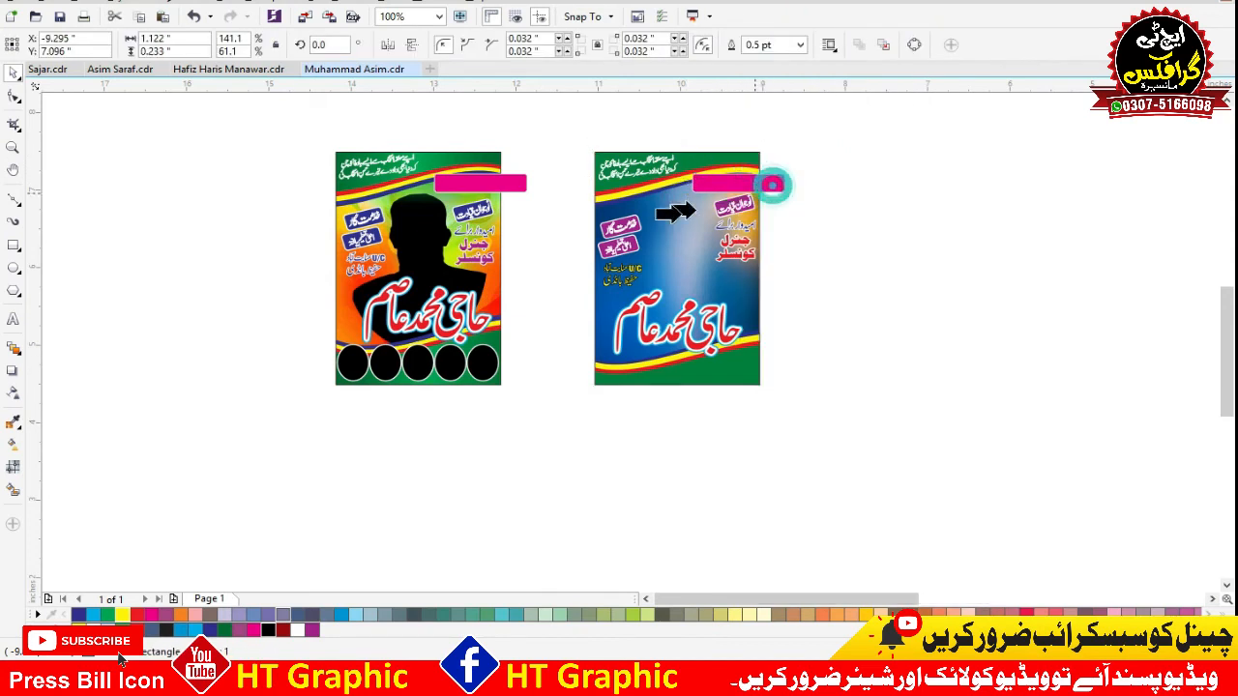
pyautogui.click(683, 199)
pyautogui.click(848, 172)
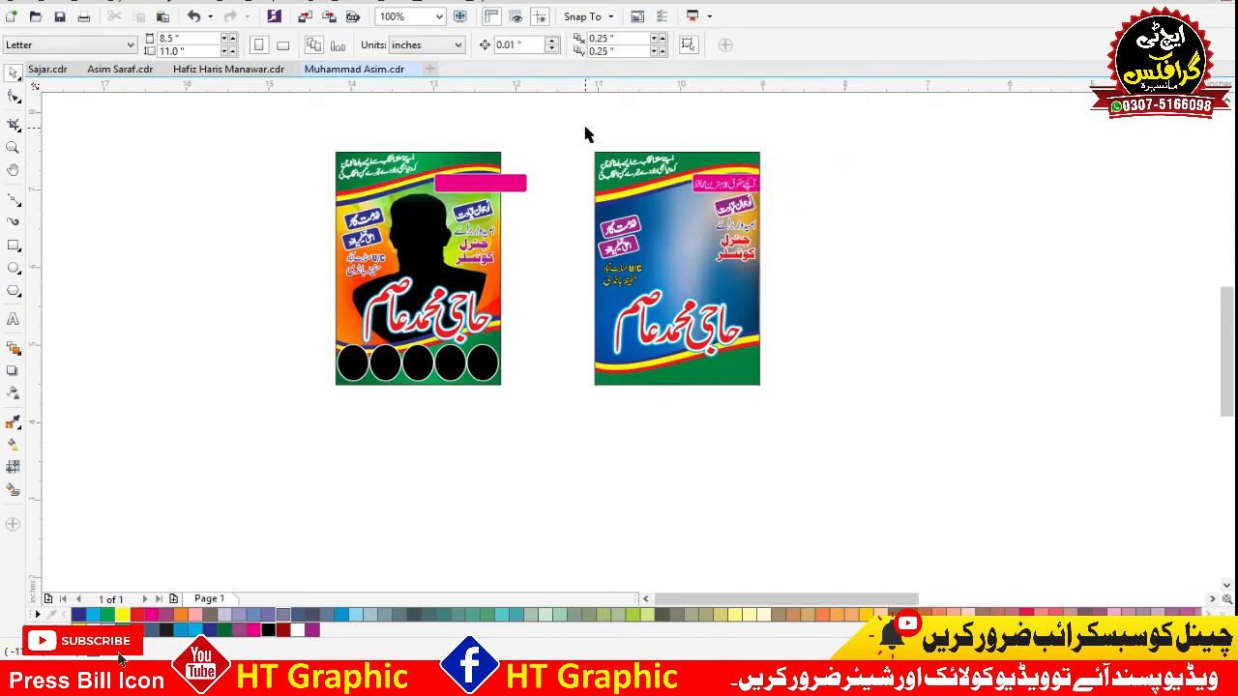
# Delete the leftover pink bar over the original poster and move the whole new poster closer to the original.
pyautogui.click(495, 194)
pyautogui.press('Delete')
pyautogui.moveTo(805, 118); pyautogui.dragTo(544, 441)
pyautogui.moveTo(633, 328); pyautogui.dragTo(557, 330)
pyautogui.press('F4')
# Bring the cut-out portrait in the dark shirt, df7f1639-c9ed-489f-8f26-e4d7dde5772b, from the candidate's desktop photo folder into the drawing.
pyautogui.click(1084, 258)
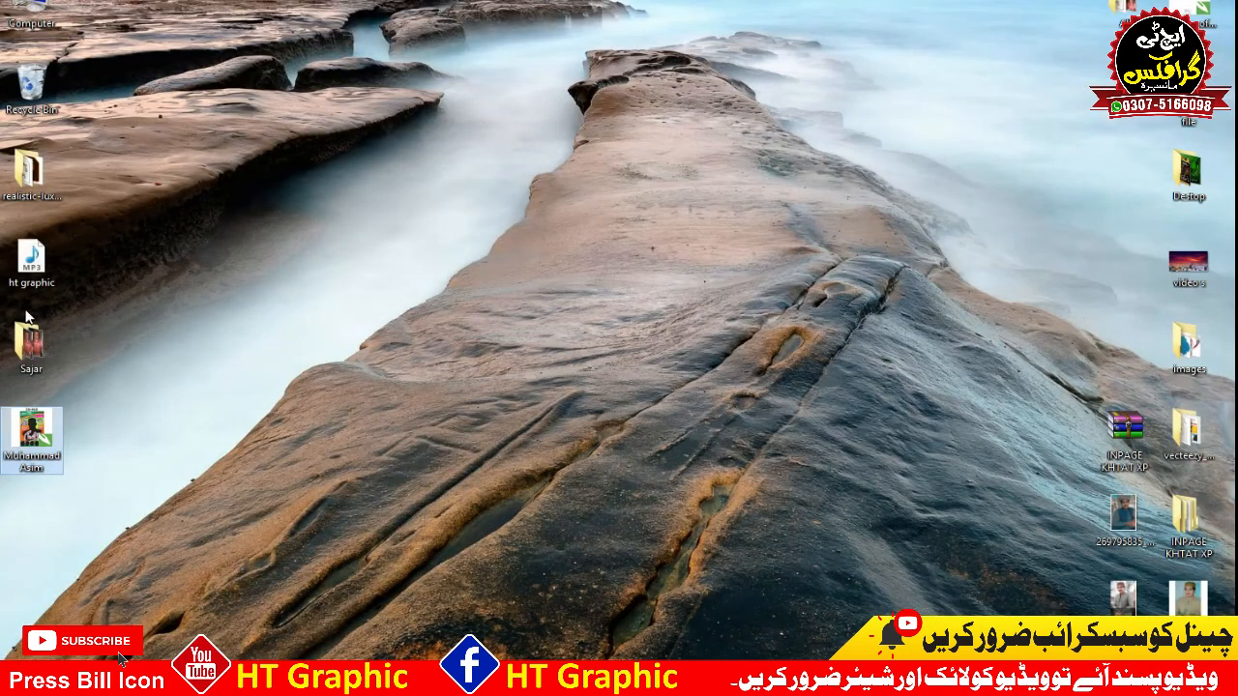
pyautogui.doubleClick(29, 339)
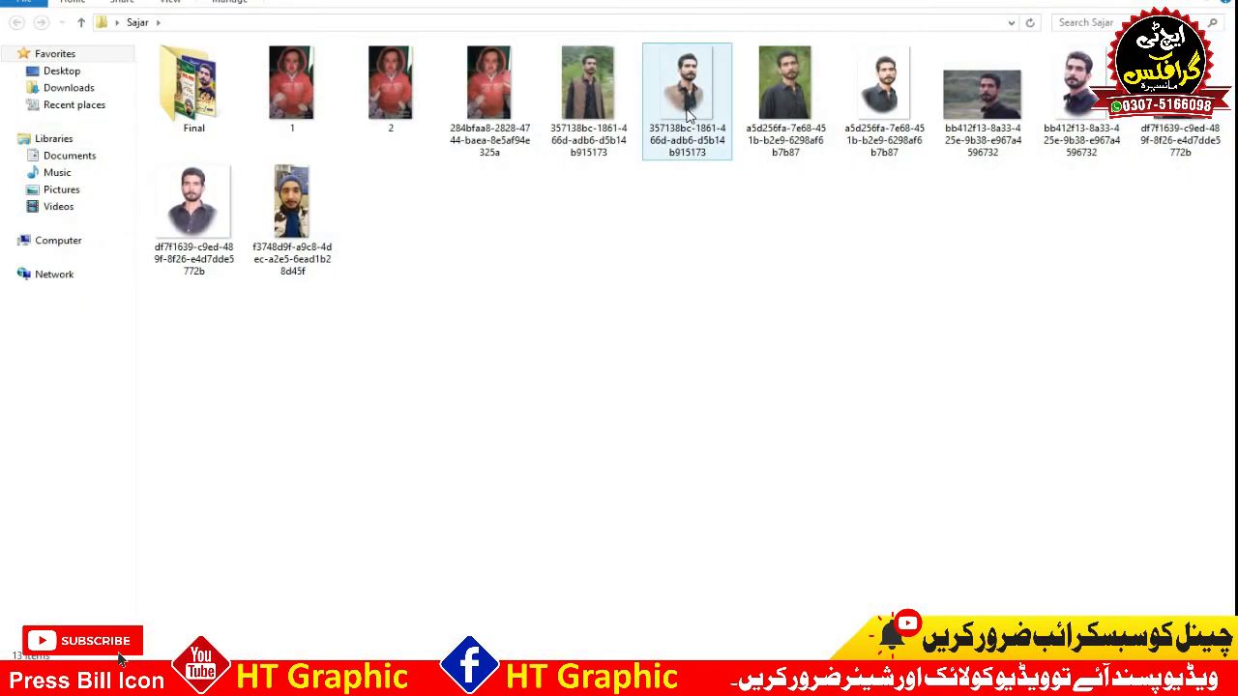
pyautogui.doubleClick(191, 89)
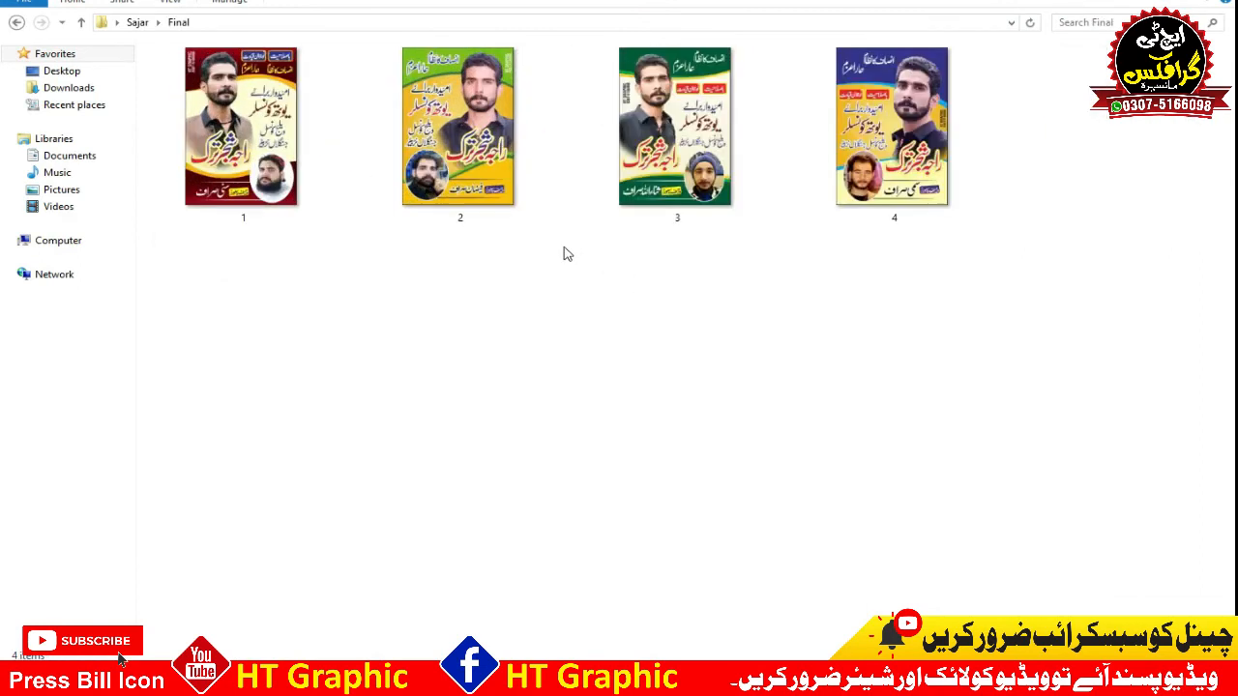
pyautogui.scroll(1, 569, 252)
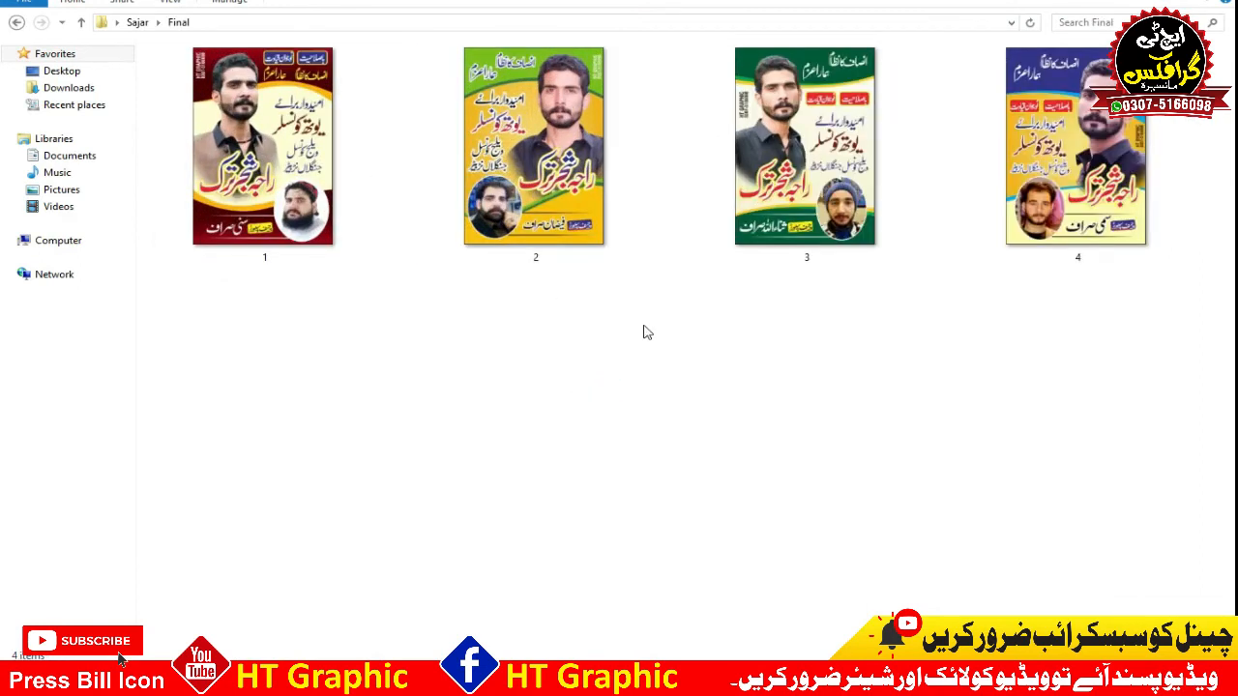
pyautogui.press('BackSpace')
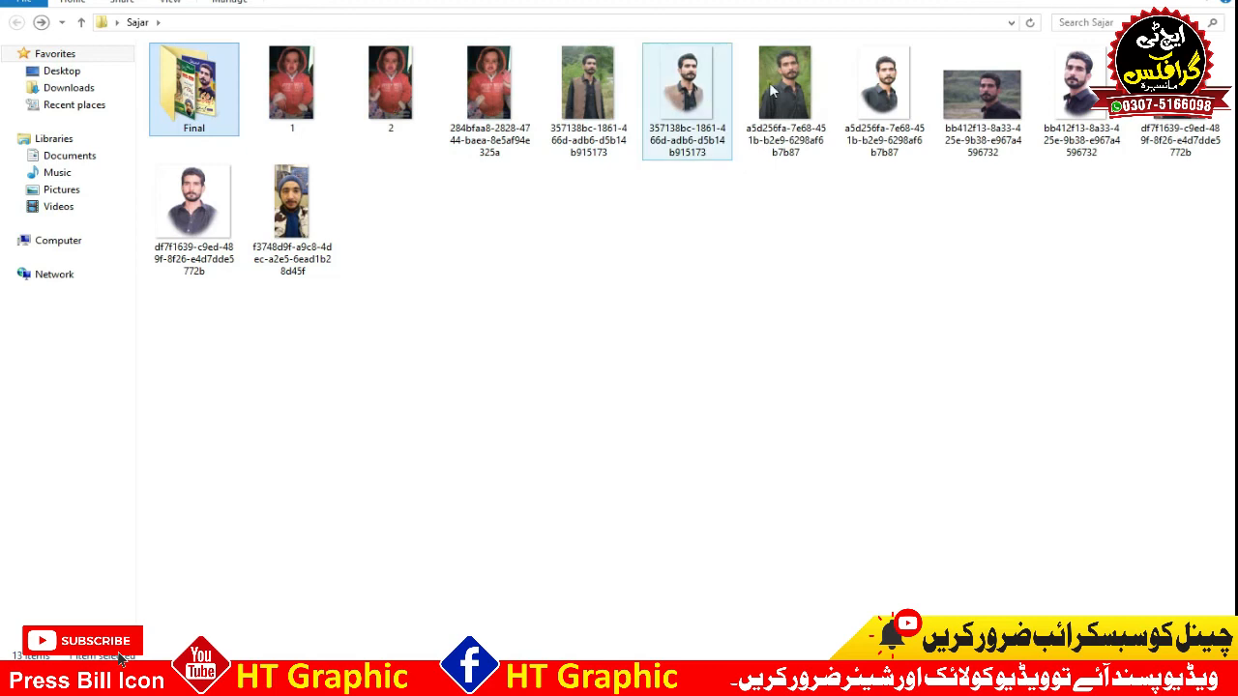
pyautogui.moveTo(198, 207); pyautogui.dragTo(838, 213)
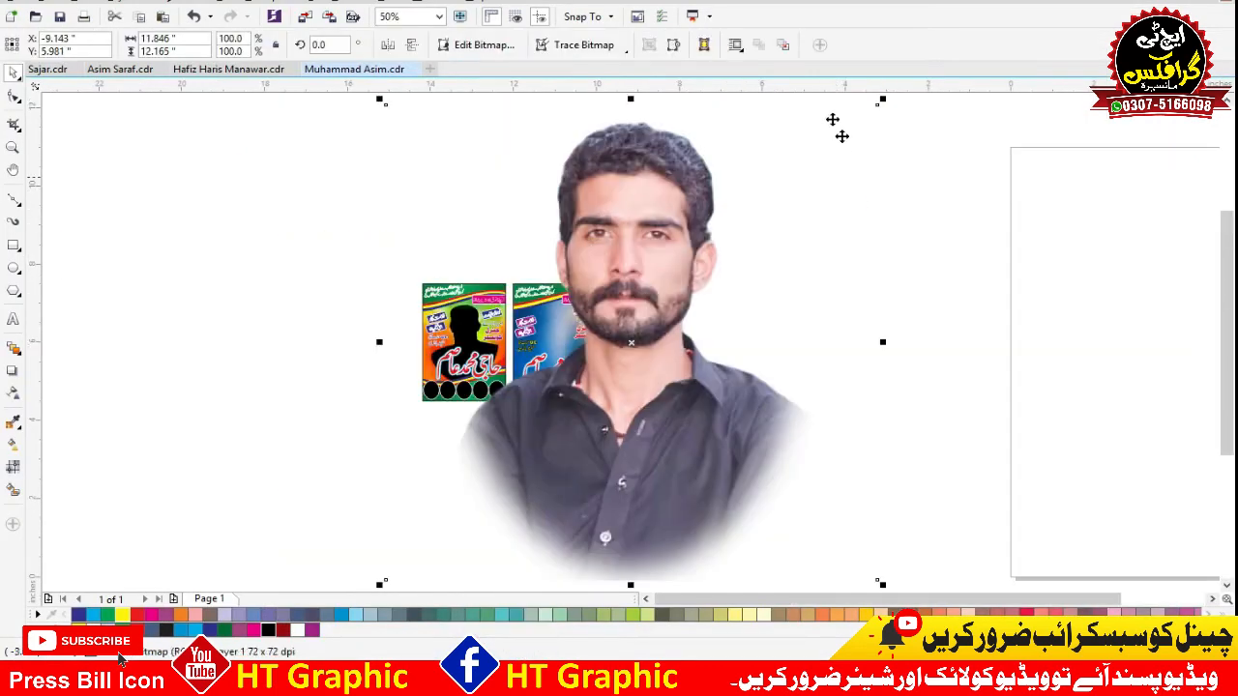
# Scale the portrait down to about 2.11 by 2.17 inches and position it in the middle of the new poster.
pyautogui.moveTo(882, 133); pyautogui.dragTo(785, 232)
pyautogui.moveTo(690, 340)
pyautogui.mouseDown()
pyautogui.moveTo(672, 363)
pyautogui.moveTo(669, 346)
pyautogui.mouseUp()
pyautogui.moveTo(635, 380); pyautogui.dragTo(558, 332)
pyautogui.press('F2')
pyautogui.moveTo(646, 257); pyautogui.dragTo(644, 255)
pyautogui.moveTo(502, 344); pyautogui.dragTo(495, 360)
pyautogui.moveTo(625, 244); pyautogui.dragTo(640, 225)
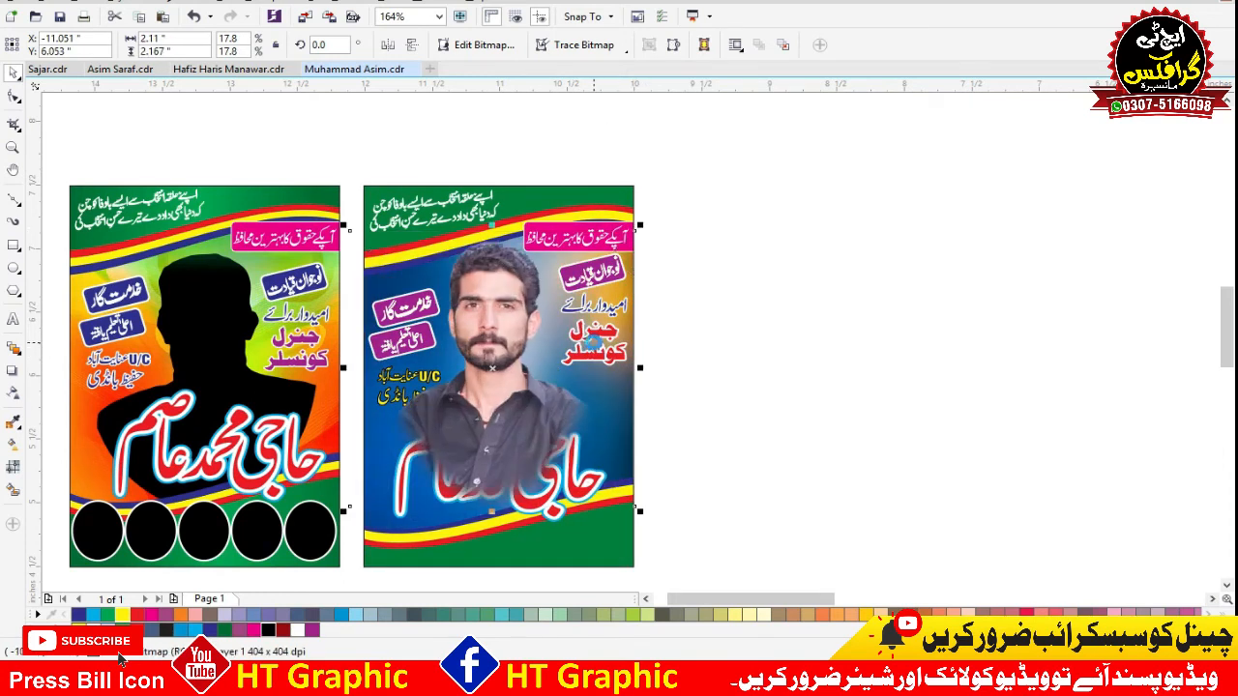
# Move the portrait into the new poster's background PowerClip, behind the name and text, and finish editing its contents.
pyautogui.hotkey('ctrl', 'x')
pyautogui.doubleClick(603, 373)
pyautogui.hotkey('ctrl', 'b')
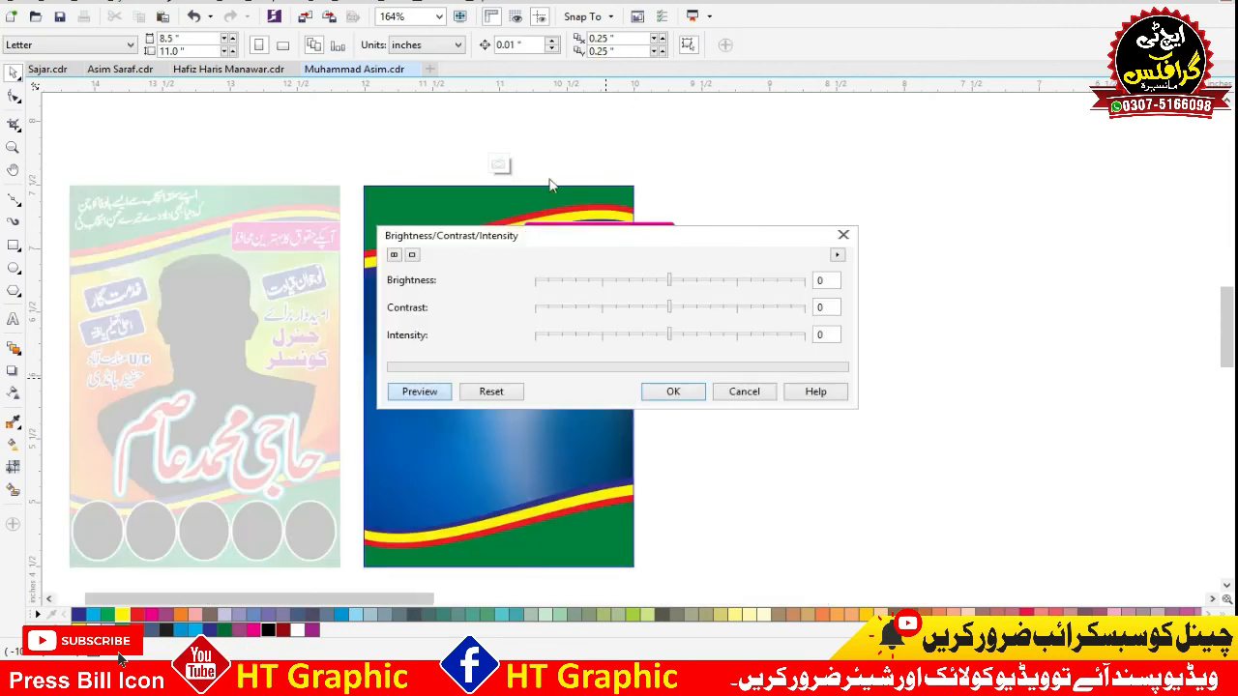
pyautogui.hotkey('ctrl', 'v')
pyautogui.press('Escape')
pyautogui.rightClick(542, 191)
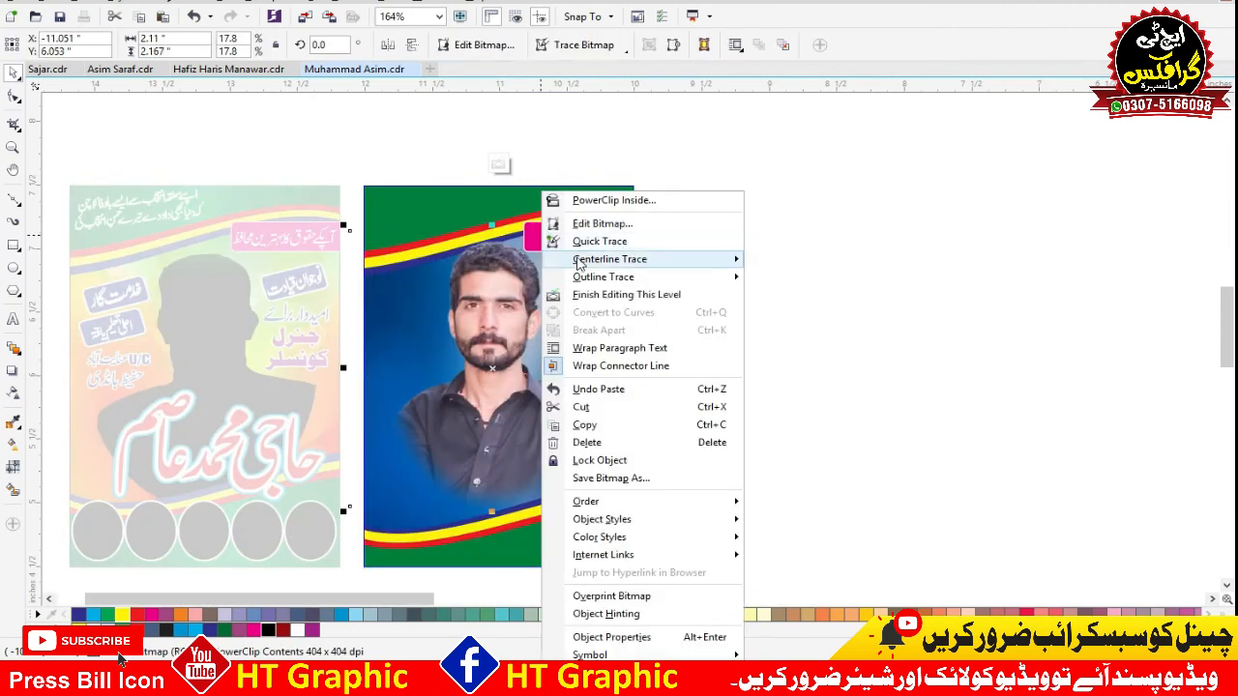
pyautogui.click(591, 294)
pyautogui.click(838, 210)
# Magnify both posters together and compare the new design with the original.
pyautogui.moveTo(728, 150); pyautogui.dragTo(41, 542)
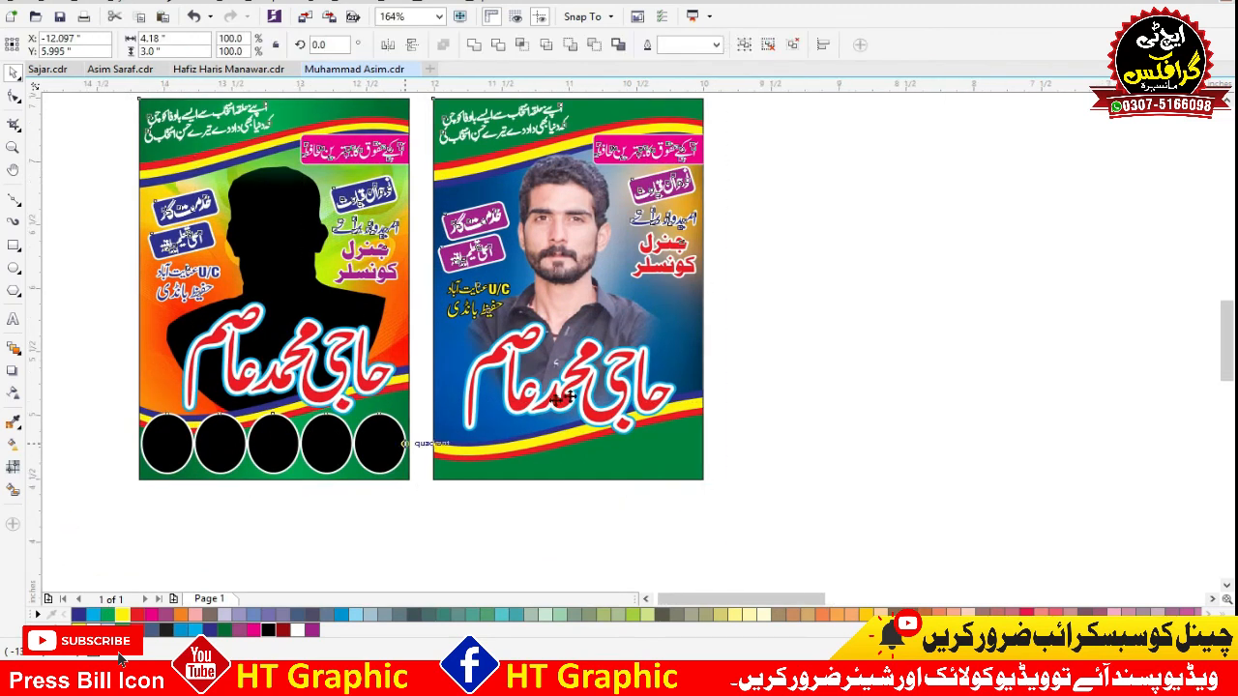
pyautogui.hotkey('shift', 'F2')
pyautogui.click(1061, 326)
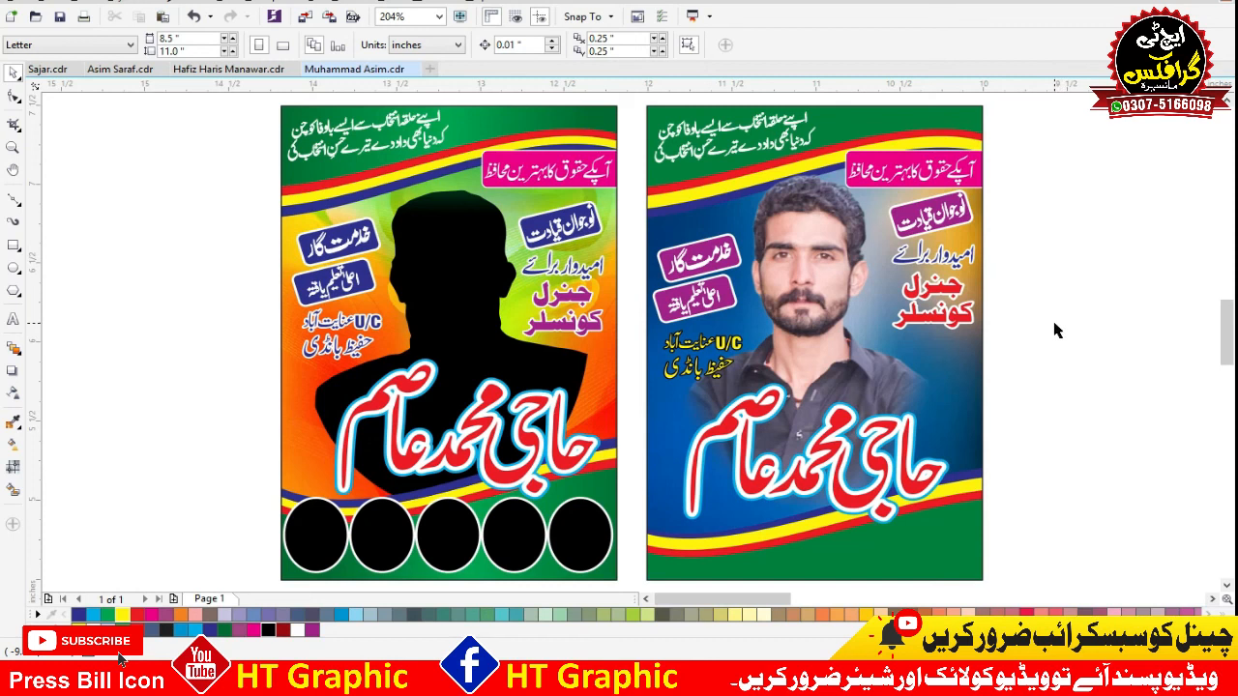
pyautogui.click(1055, 330)
pyautogui.click(1028, 270)
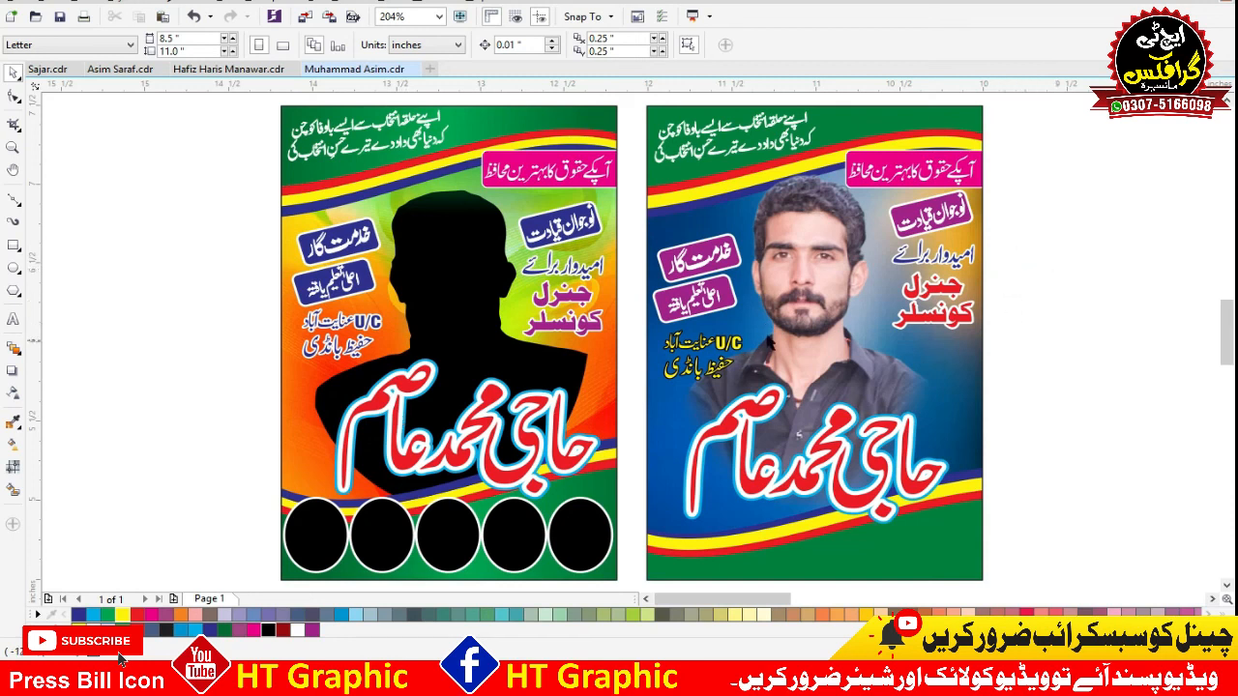